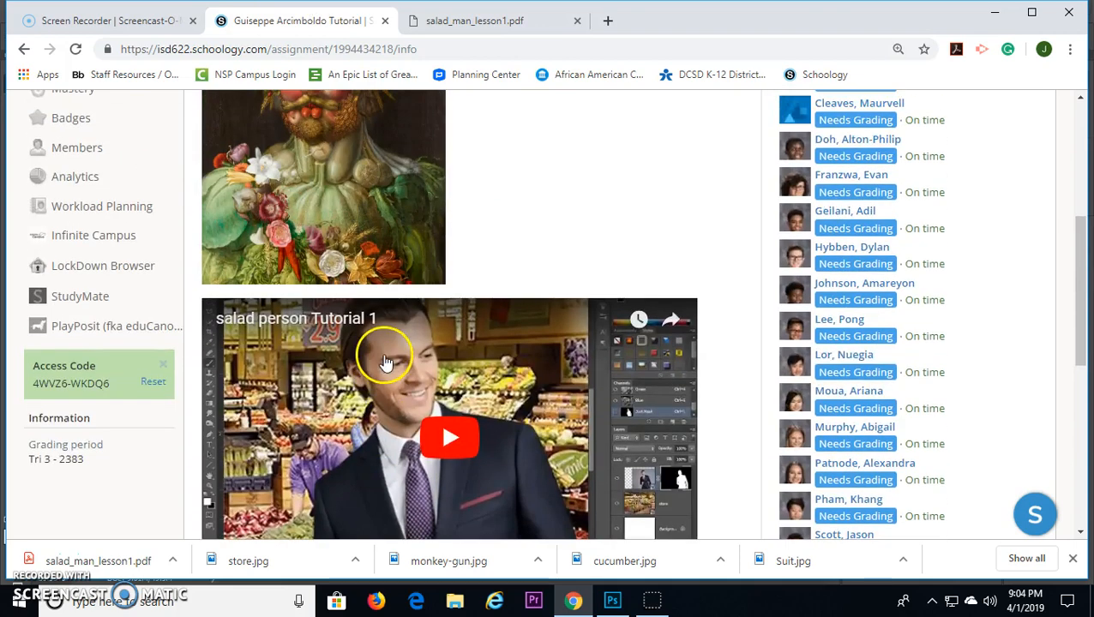
Step: Review the assignment's vegetable images and the cucumber quick mask instructions in salad_man_lesson1.pdf
scroll(383, 357, down, 9)
scroll(334, 258, up, 1)
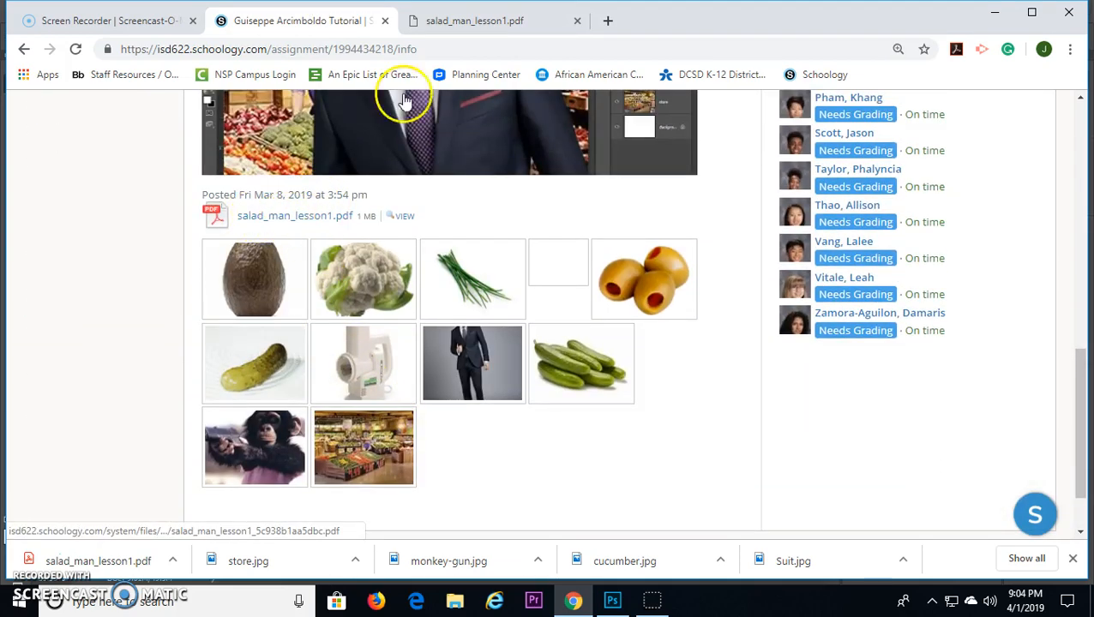
click(476, 21)
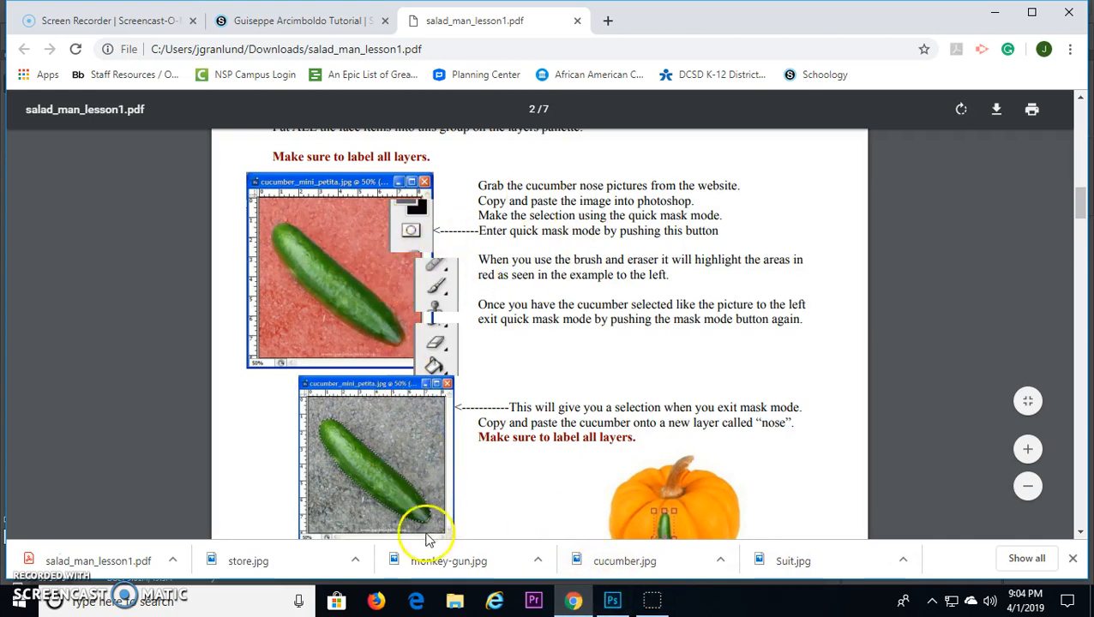
Step: Switch to Photoshop and enter Quick Mask mode on the cucumber layer with the Brush tool
click(612, 600)
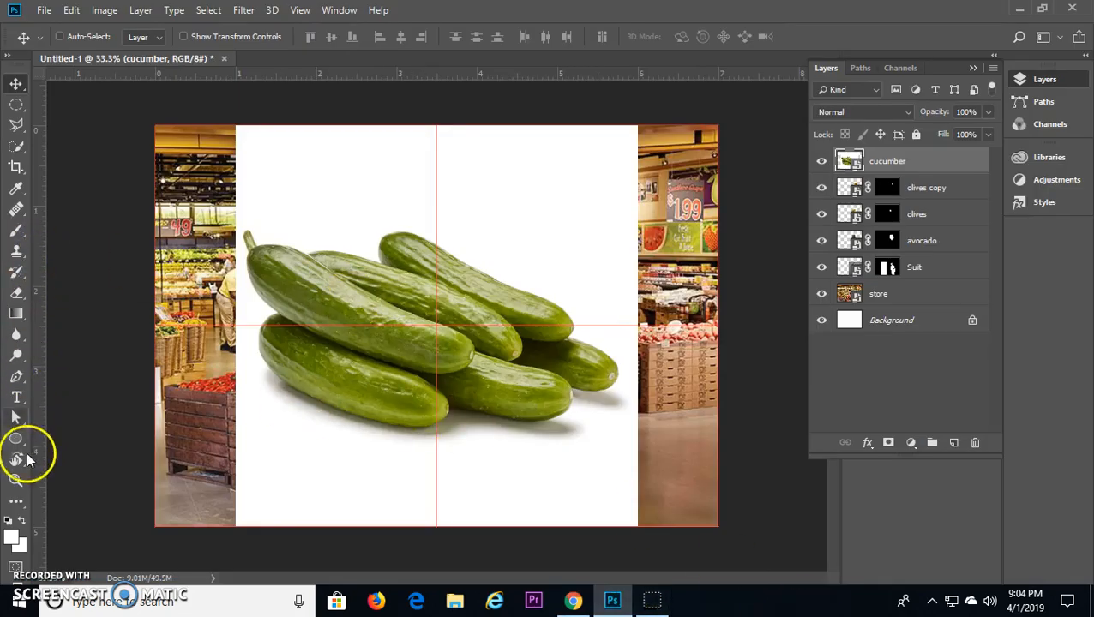
click(14, 568)
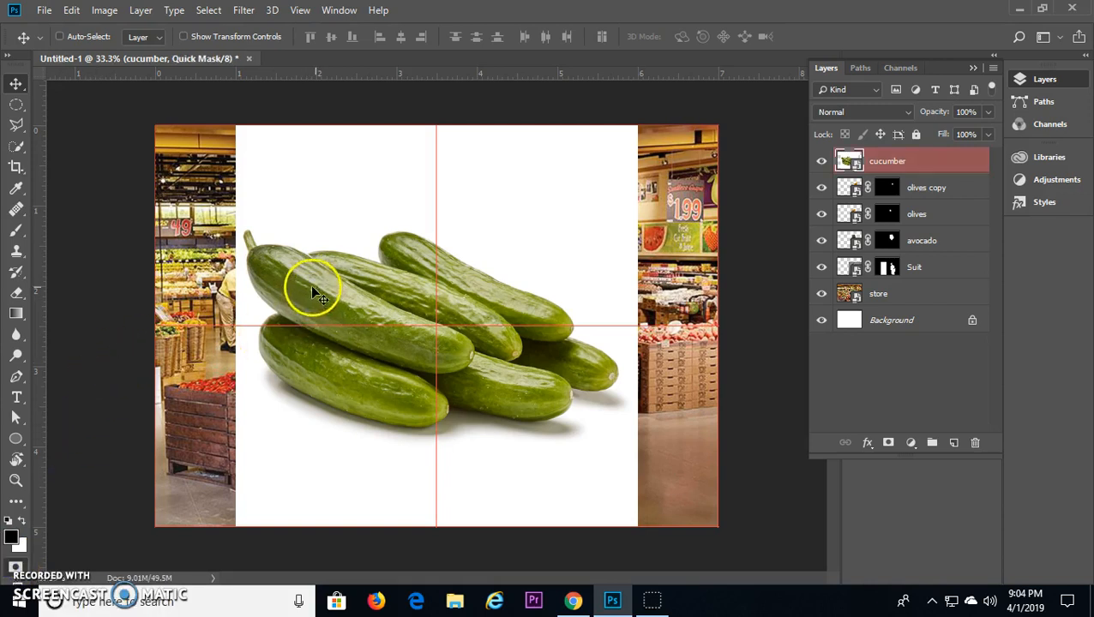
click(17, 229)
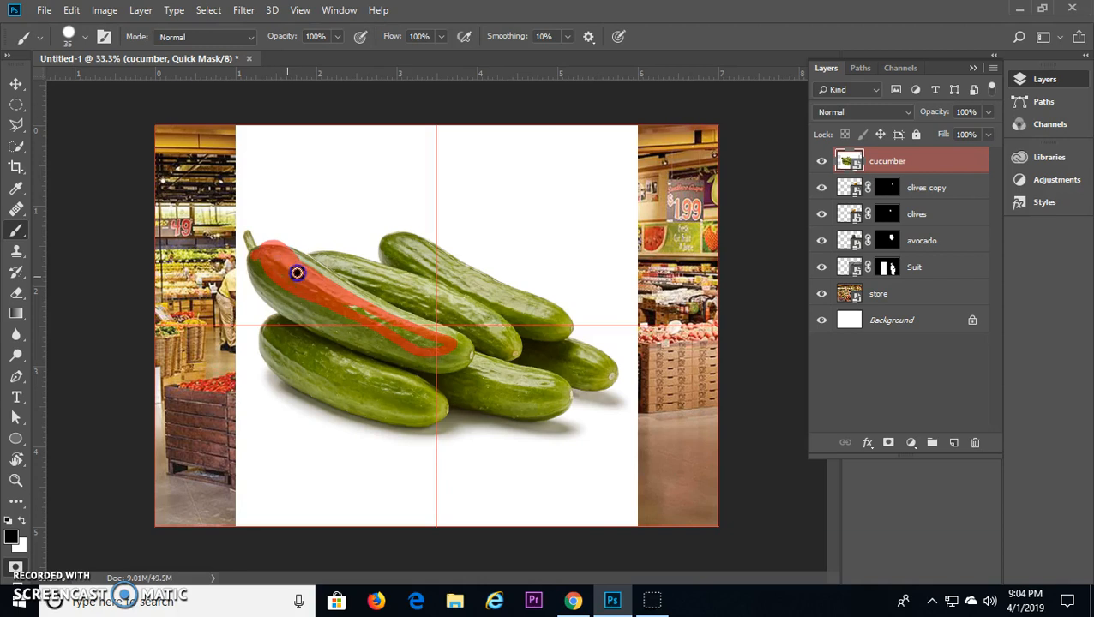
Step: Undo the trial stroke and paint the quick mask over everything except the stemmed cucumber, enlarging the brush to 400
key(ctrl+z)
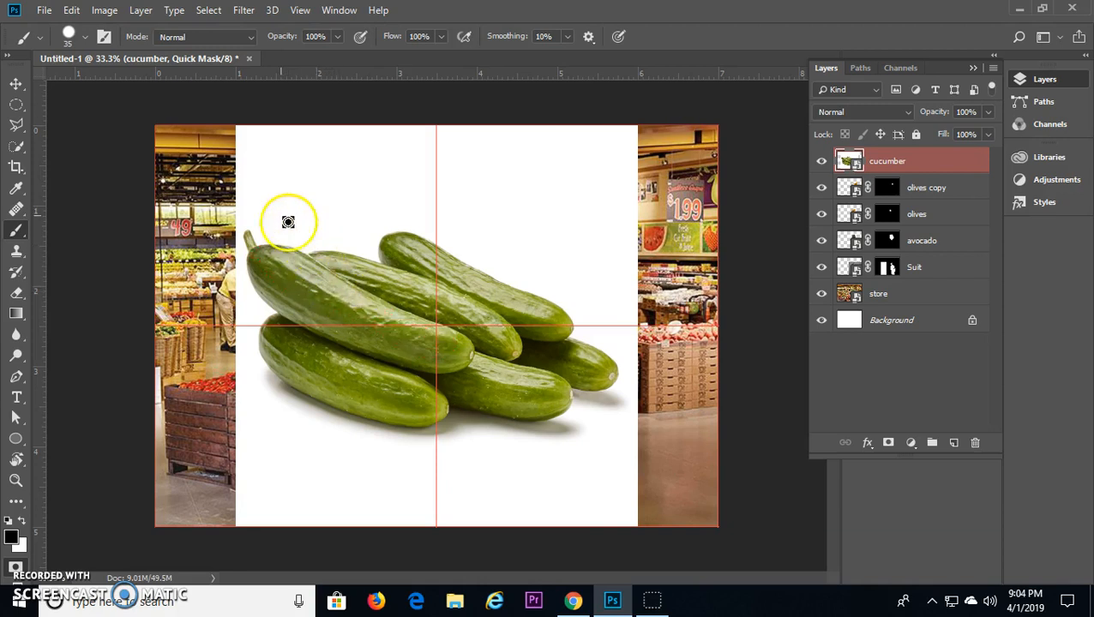
key(bracketright)
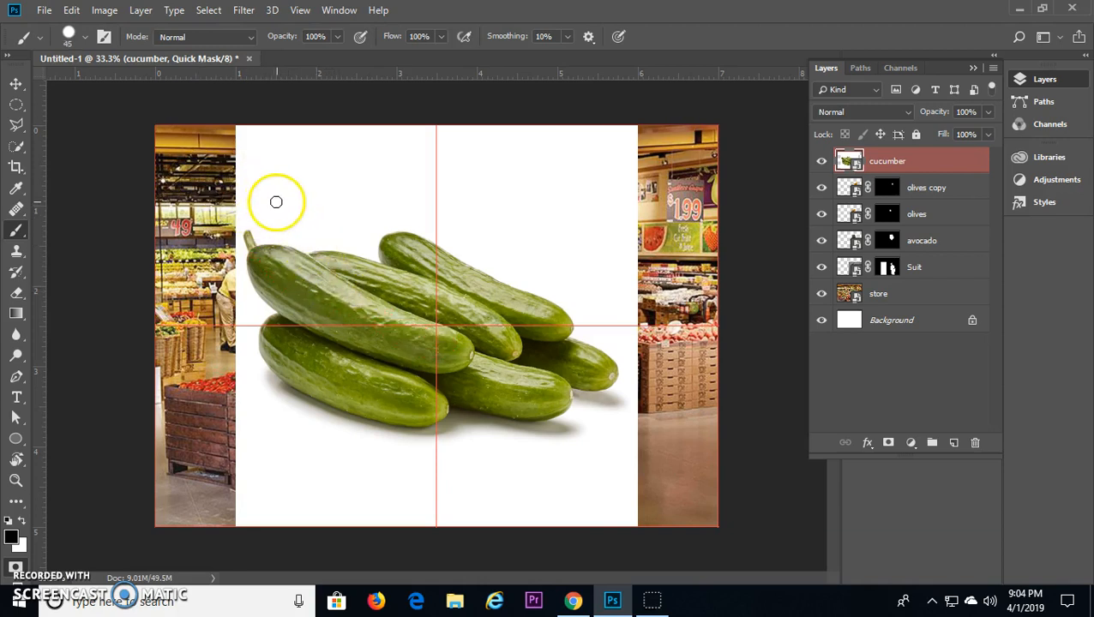
key(bracketright)
key(bracketright)
key(bracketright)
key(bracketright)
key(bracketright)
key(bracketright)
key(bracketright)
key(bracketright)
key(bracketright)
key(bracketright)
key(bracketright)
key(bracketleft)
key(bracketleft)
key(bracketleft)
mouse_move(286, 169)
mouse_down()
mouse_move(323, 168)
mouse_move(216, 164)
mouse_move(279, 181)
mouse_move(412, 264)
mouse_move(518, 297)
mouse_move(540, 341)
mouse_move(516, 414)
mouse_move(535, 375)
mouse_move(525, 311)
mouse_move(528, 349)
mouse_move(493, 432)
mouse_move(413, 434)
mouse_move(491, 413)
mouse_move(475, 420)
mouse_move(349, 398)
mouse_move(247, 350)
mouse_move(197, 306)
mouse_move(192, 239)
mouse_move(231, 191)
mouse_move(202, 263)
mouse_move(220, 323)
mouse_move(227, 209)
mouse_move(633, 136)
mouse_move(487, 169)
mouse_move(675, 205)
mouse_move(456, 165)
mouse_move(575, 246)
mouse_move(686, 415)
mouse_move(621, 247)
mouse_move(682, 427)
mouse_move(681, 158)
mouse_move(653, 540)
mouse_move(633, 399)
mouse_move(589, 514)
mouse_move(633, 401)
mouse_move(474, 512)
mouse_move(362, 515)
mouse_move(259, 487)
mouse_move(287, 465)
mouse_move(142, 380)
mouse_move(194, 425)
mouse_move(186, 535)
mouse_move(240, 518)
mouse_move(339, 538)
mouse_move(527, 518)
mouse_move(725, 228)
mouse_move(138, 84)
mouse_move(207, 168)
mouse_move(165, 118)
mouse_move(161, 174)
mouse_move(172, 134)
mouse_move(44, 141)
mouse_move(139, 232)
mouse_move(243, 194)
mouse_move(205, 146)
mouse_up()
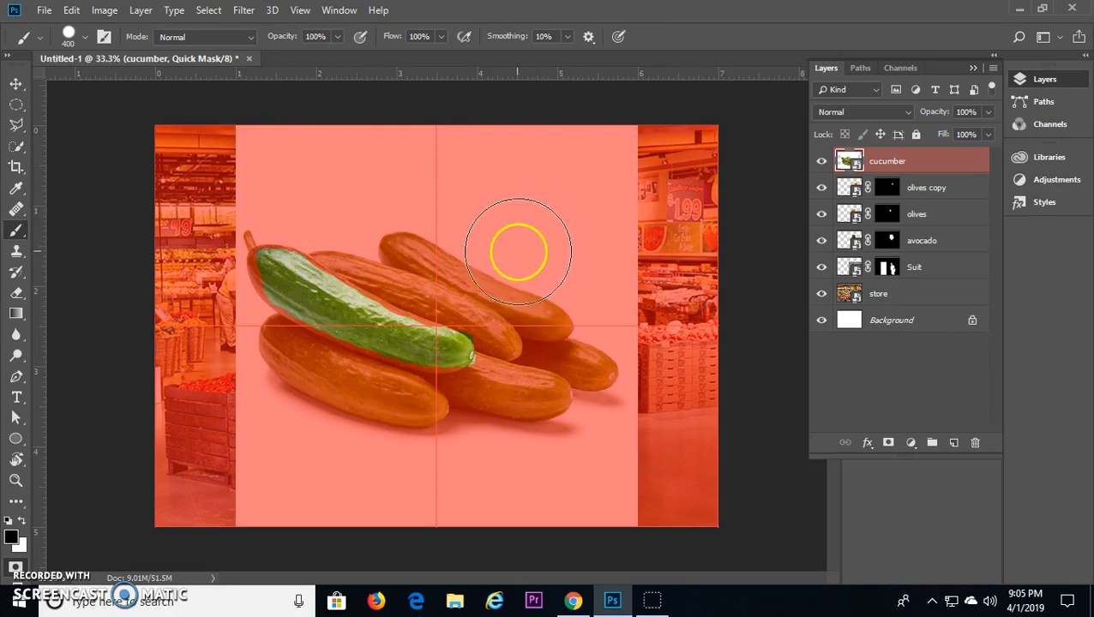
mouse_move(522, 310)
mouse_down()
mouse_move(473, 267)
mouse_move(471, 284)
mouse_move(490, 292)
mouse_move(444, 264)
mouse_up()
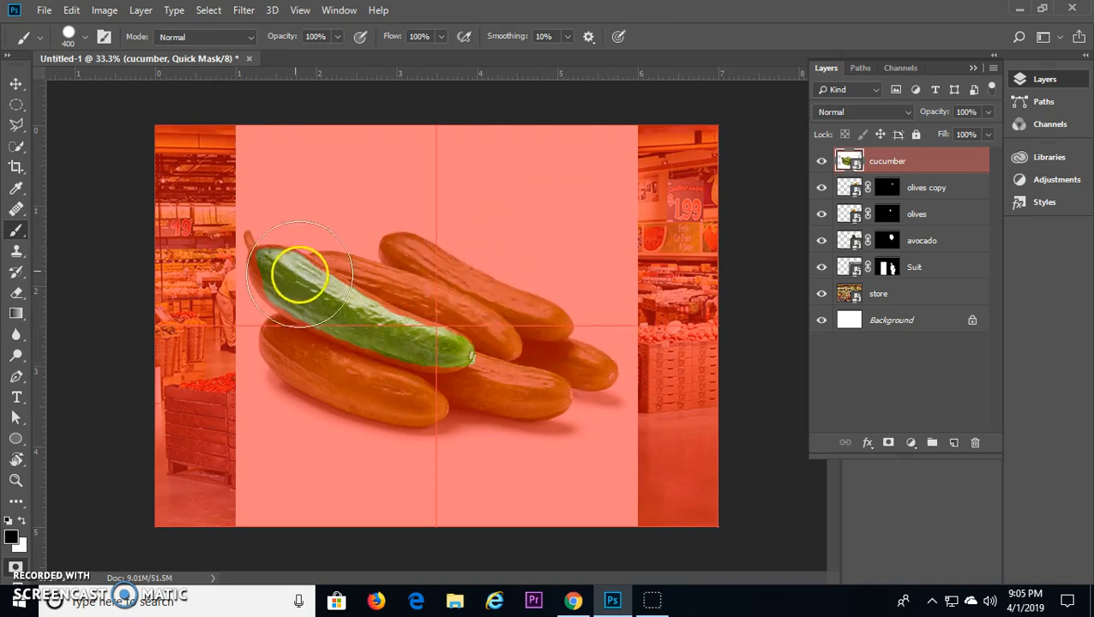
Step: Paint with white and a size 150 brush to remove the mask around the cucumber's stem end
click(22, 520)
key(bracketleft)
key(bracketleft)
key(bracketleft)
key(bracketleft)
key(bracketleft)
click(300, 275)
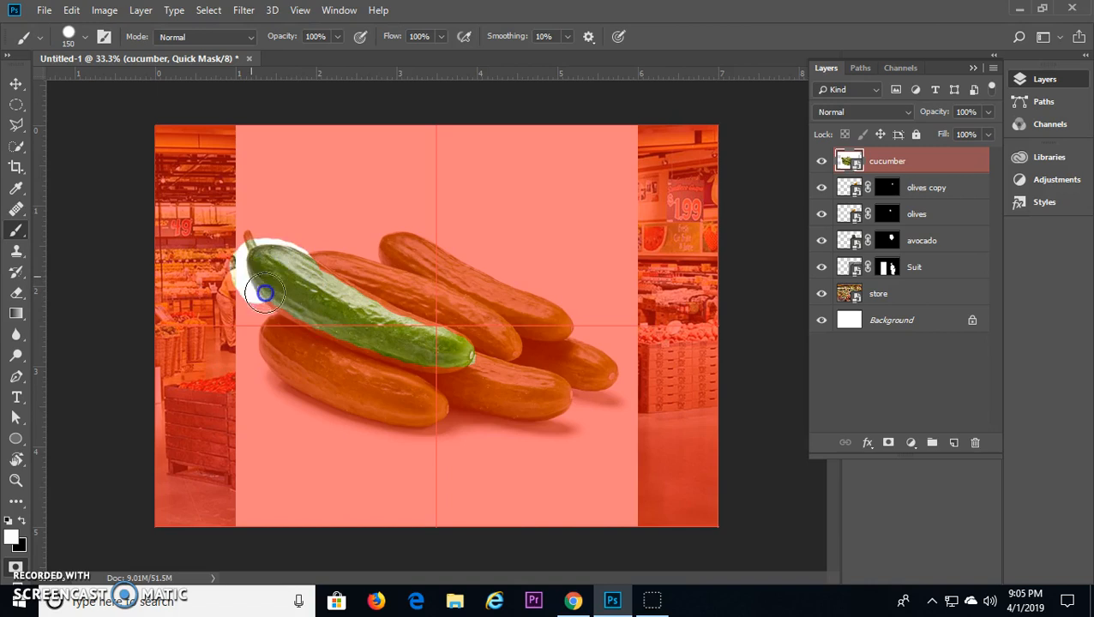
Step: Repaint the quick mask in black around the stem and edges so only the cucumber's body stays unmasked
key(ctrl+plus)
key(ctrl+plus)
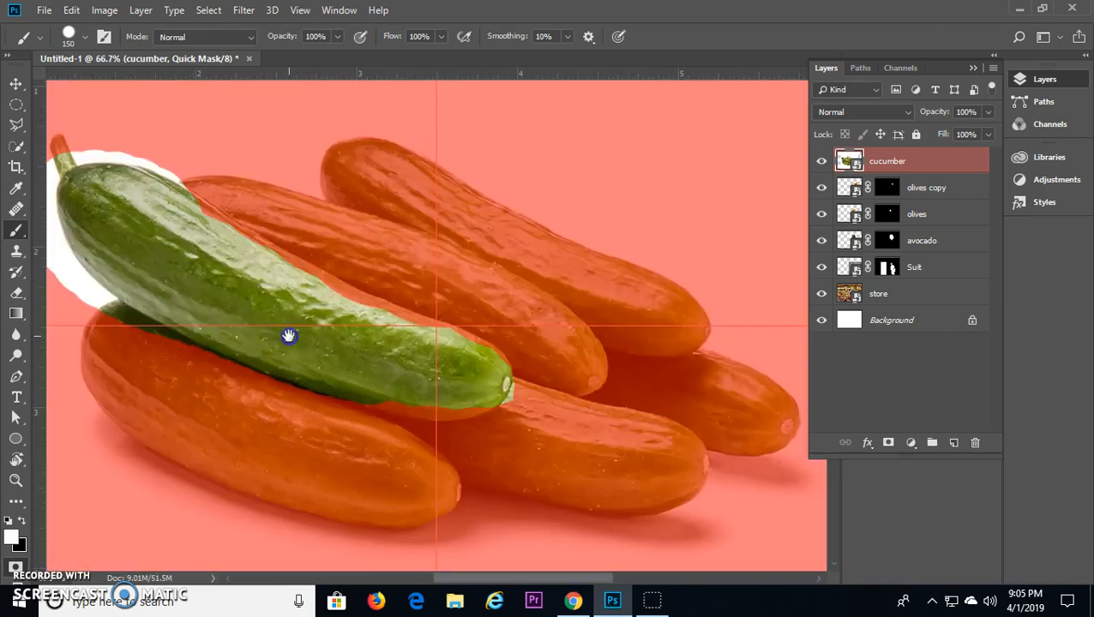
drag(288, 334, 600, 429)
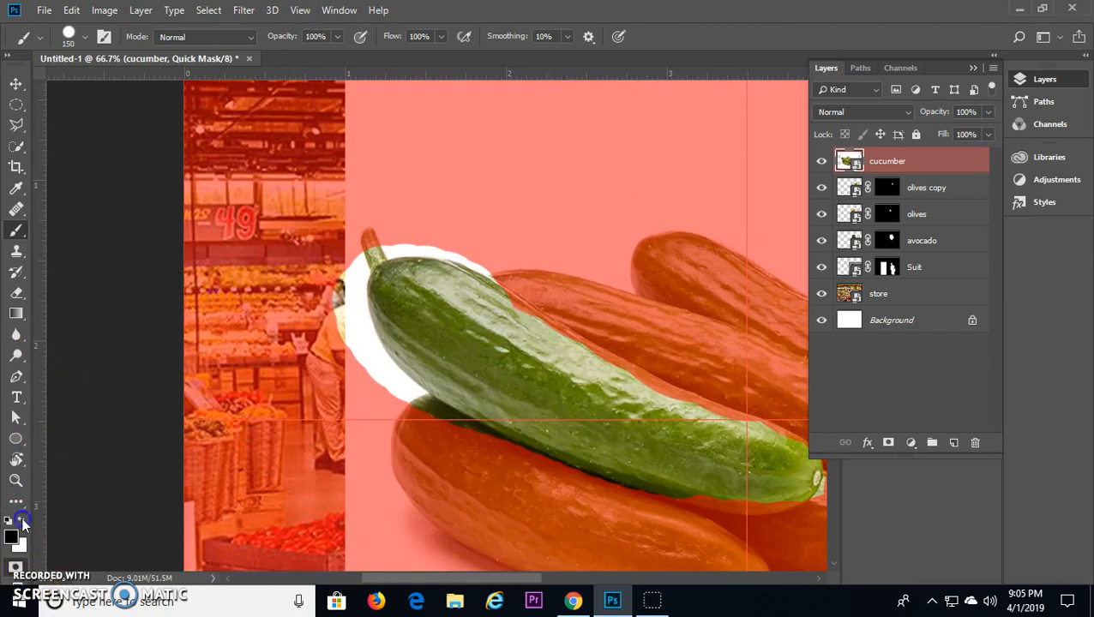
drag(316, 274, 319, 282)
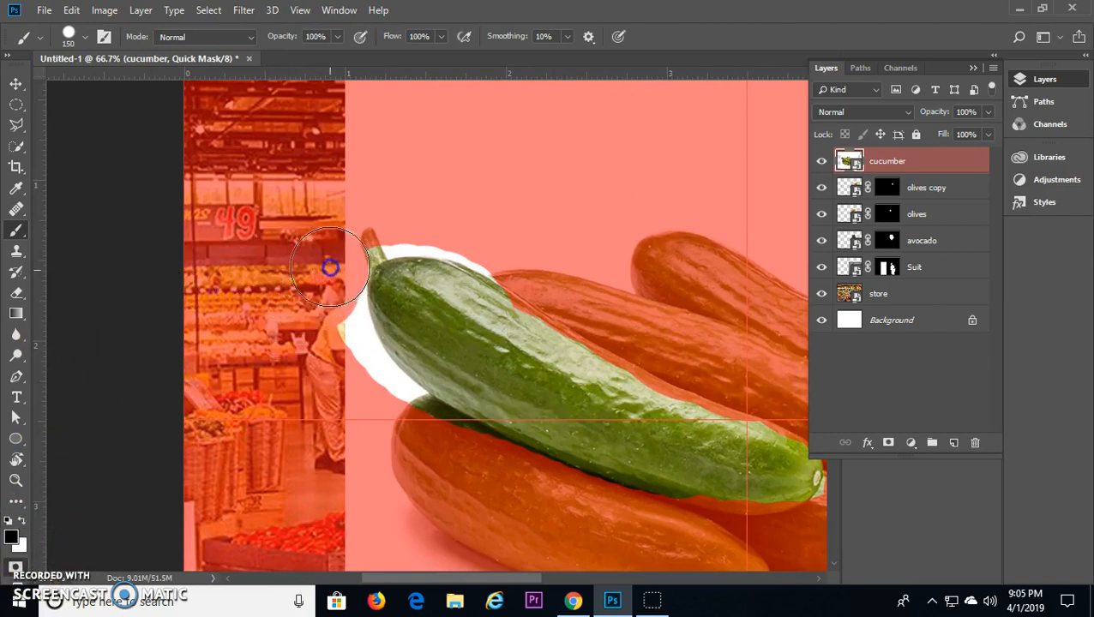
mouse_move(363, 223)
mouse_down()
mouse_move(398, 217)
mouse_move(448, 219)
mouse_move(547, 261)
mouse_move(544, 271)
mouse_move(473, 226)
mouse_move(410, 211)
mouse_move(514, 252)
mouse_move(393, 229)
mouse_up()
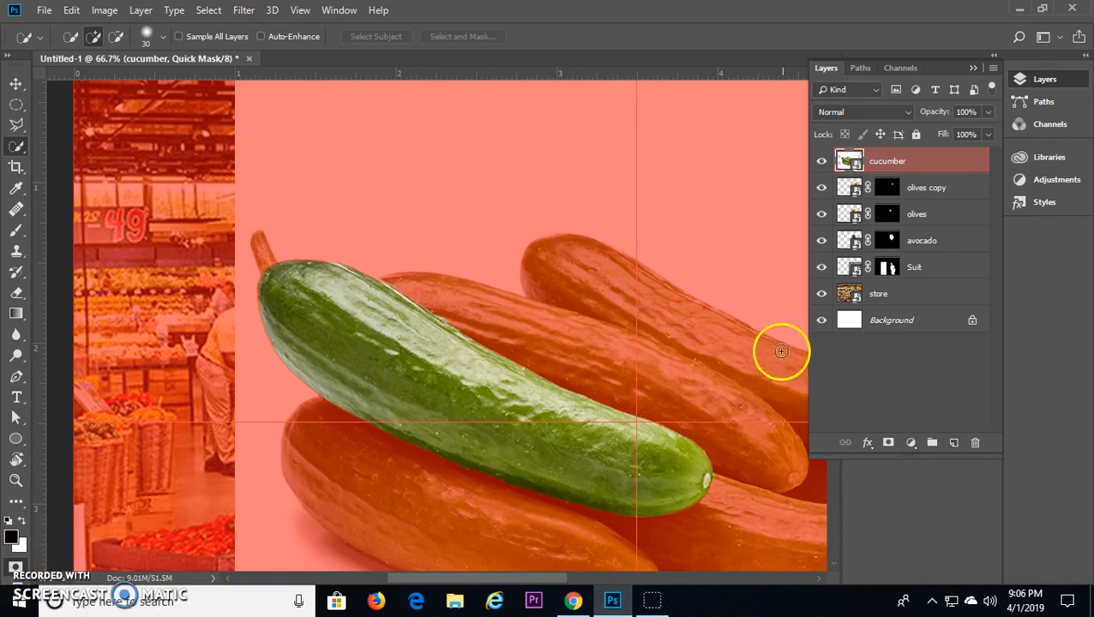
Step: Convert the quick mask to a selection and add it as a layer mask on the cucumber layer
click(16, 569)
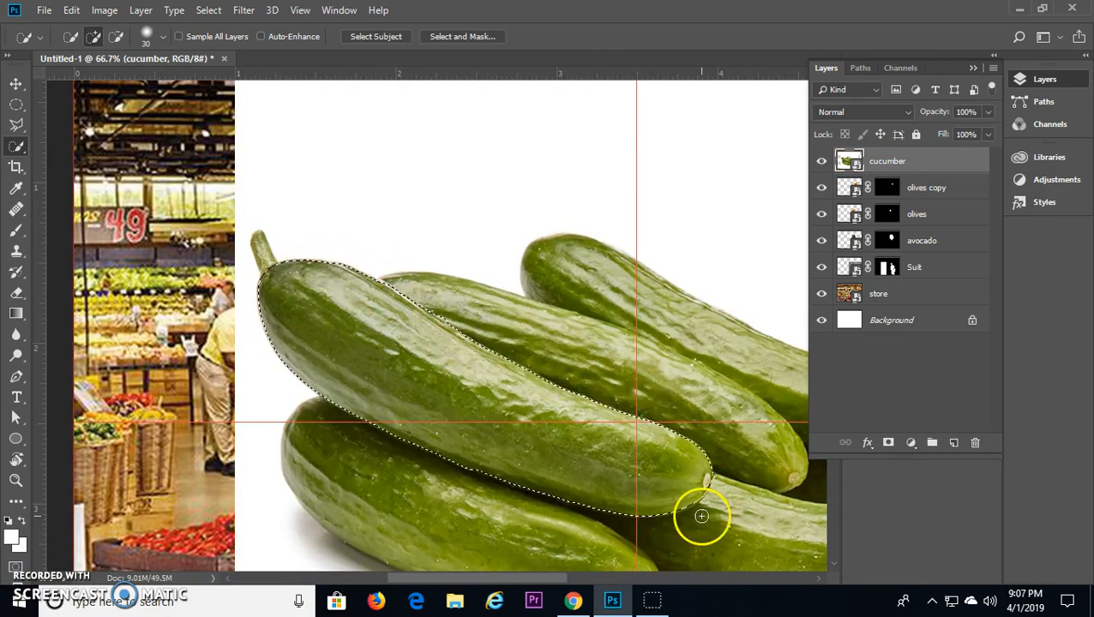
click(887, 444)
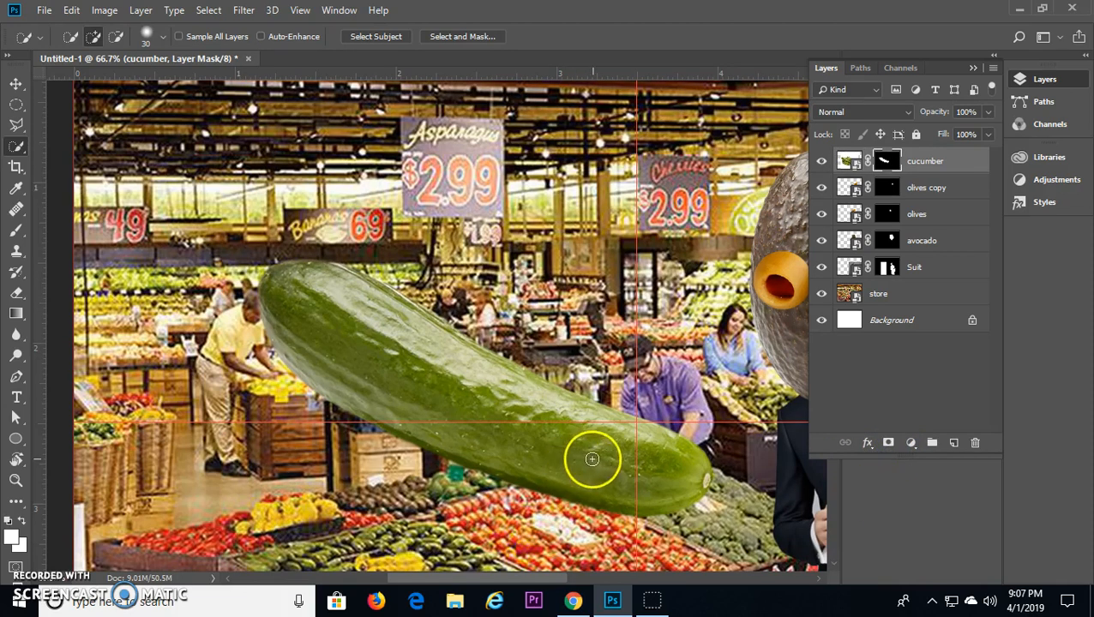
Step: Shrink, rotate and move the cucumber with Free Transform so it forms a nose between the olive eyes
scroll(565, 438, right, 5)
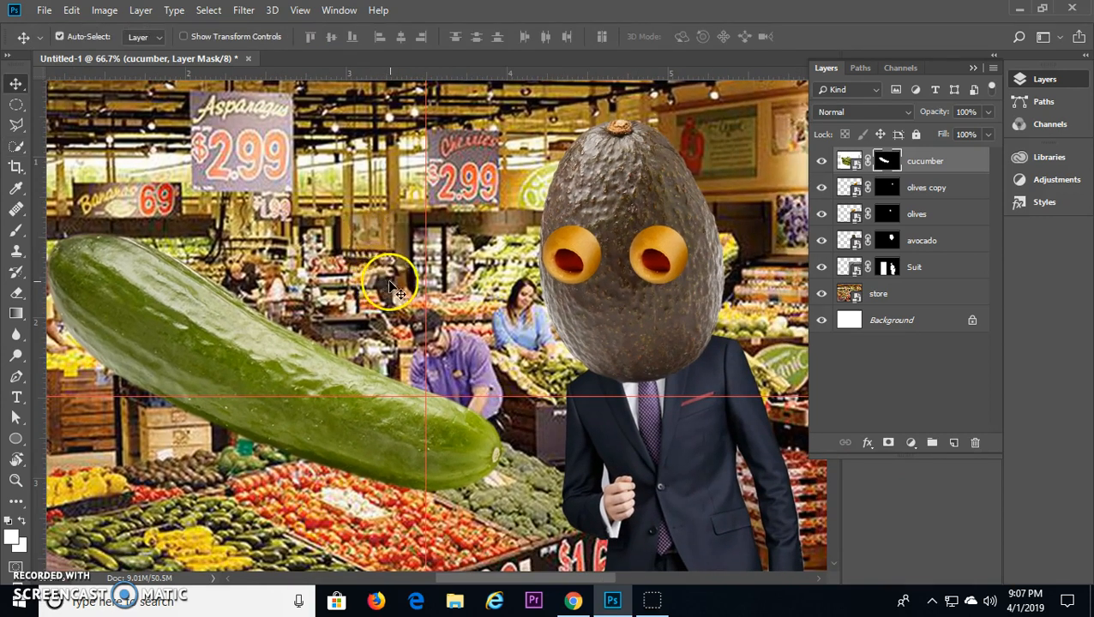
key(ctrl+t)
click(406, 227)
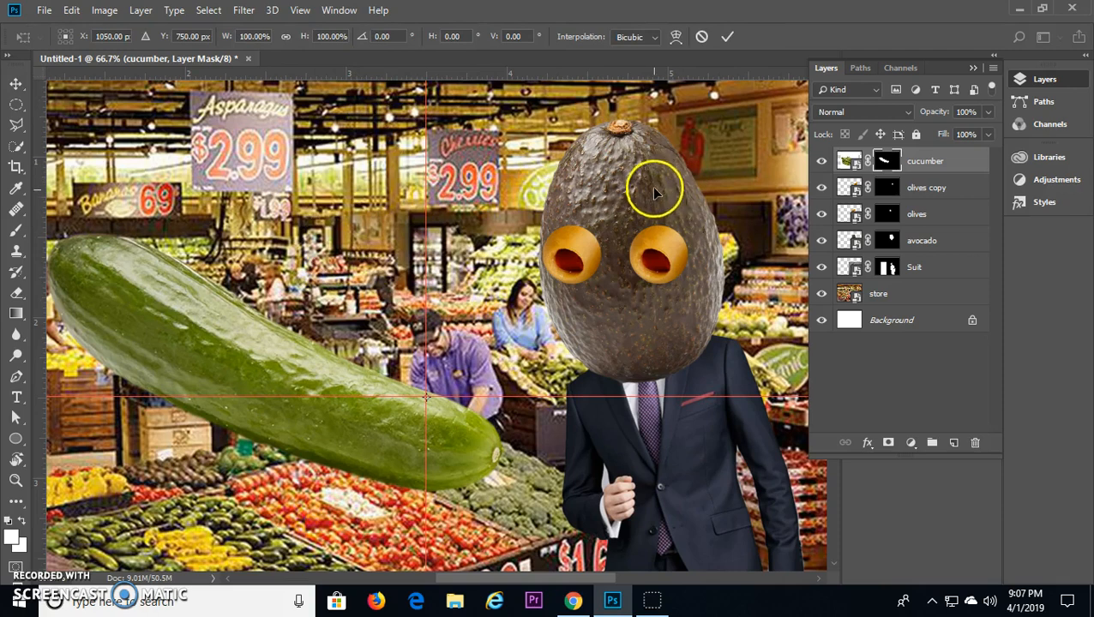
key(ctrl+minus)
key(ctrl+minus)
drag(233, 92, 571, 307)
drag(613, 351, 537, 315)
drag(485, 282, 520, 281)
click(726, 37)
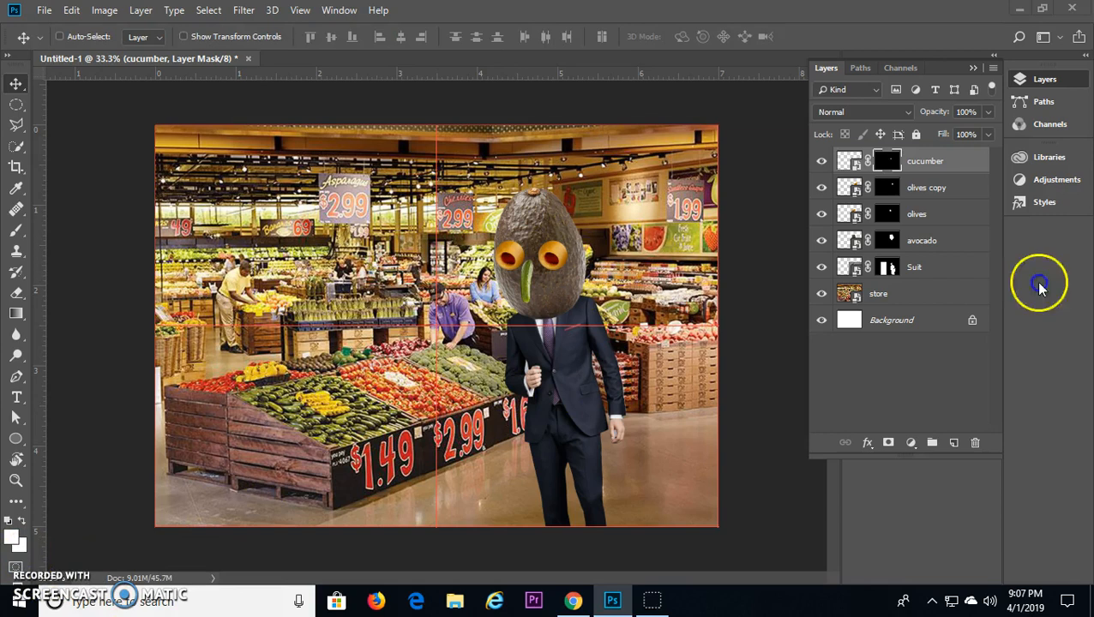
Step: Place the cauliflower image into the composition
drag(1036, 284, 332, 300)
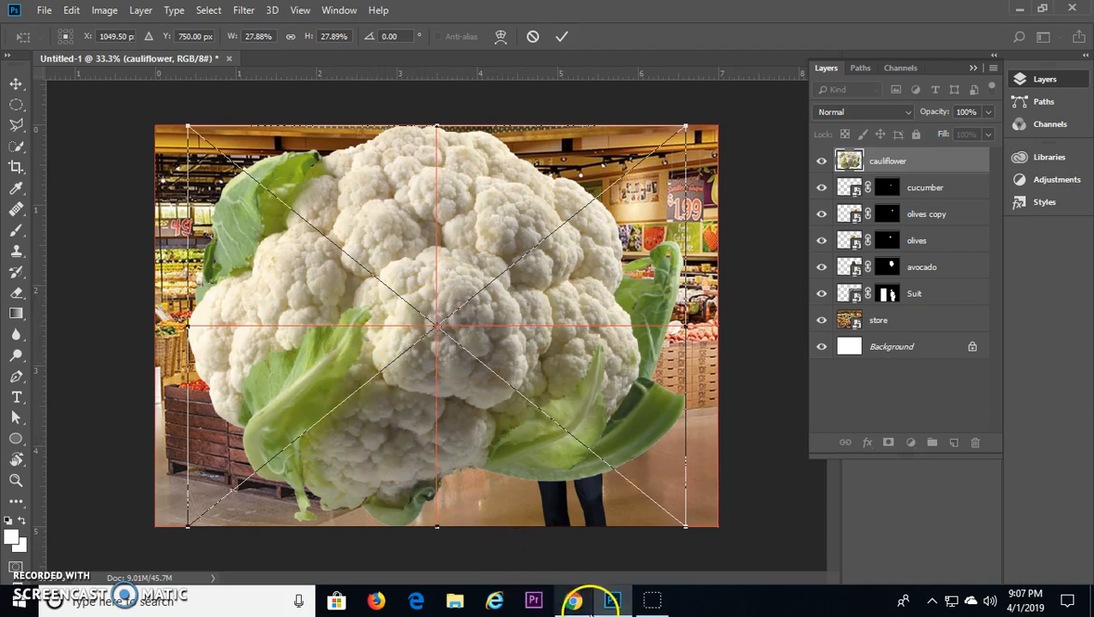
Step: Switch to Chrome and review the ear instructions in the lesson PDF and the assignment's full-size cauliflower image
click(573, 600)
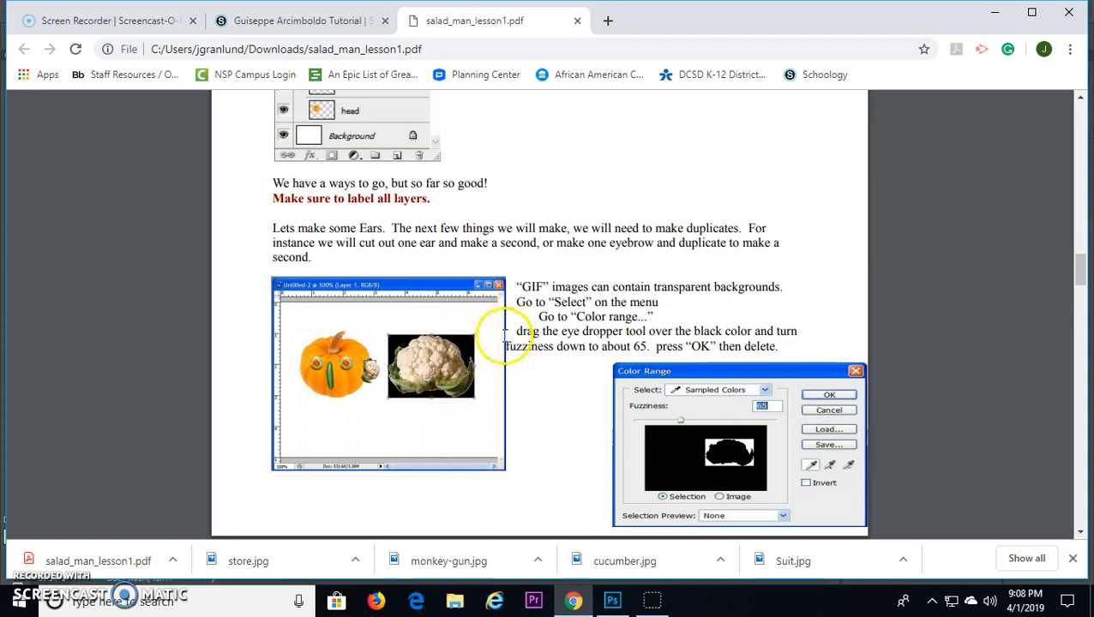
click(288, 22)
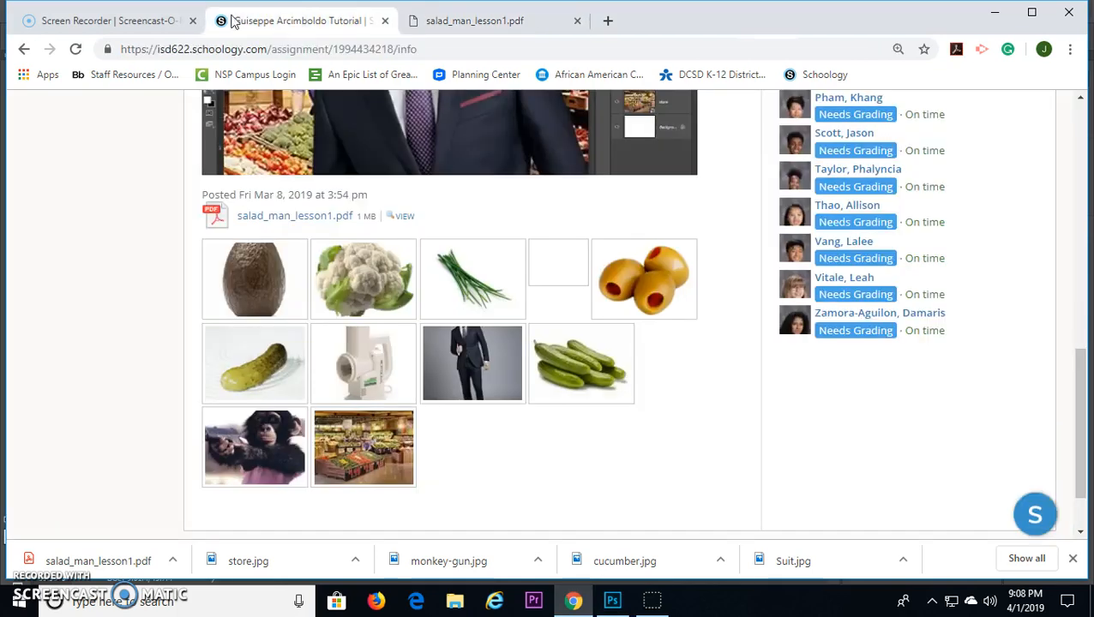
click(374, 293)
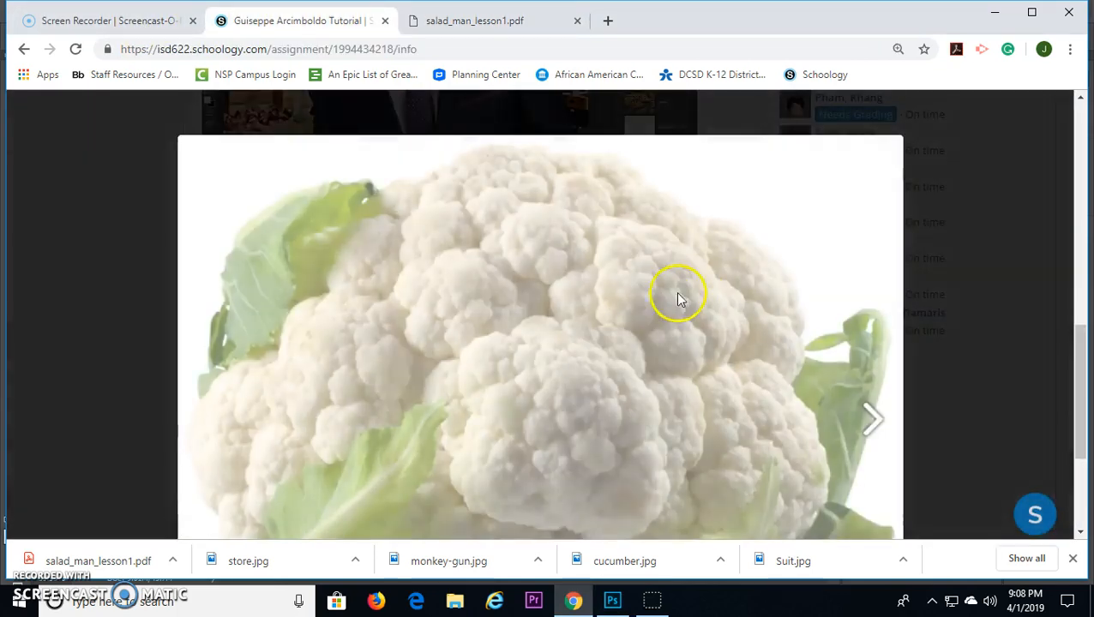
scroll(660, 294, down, 5)
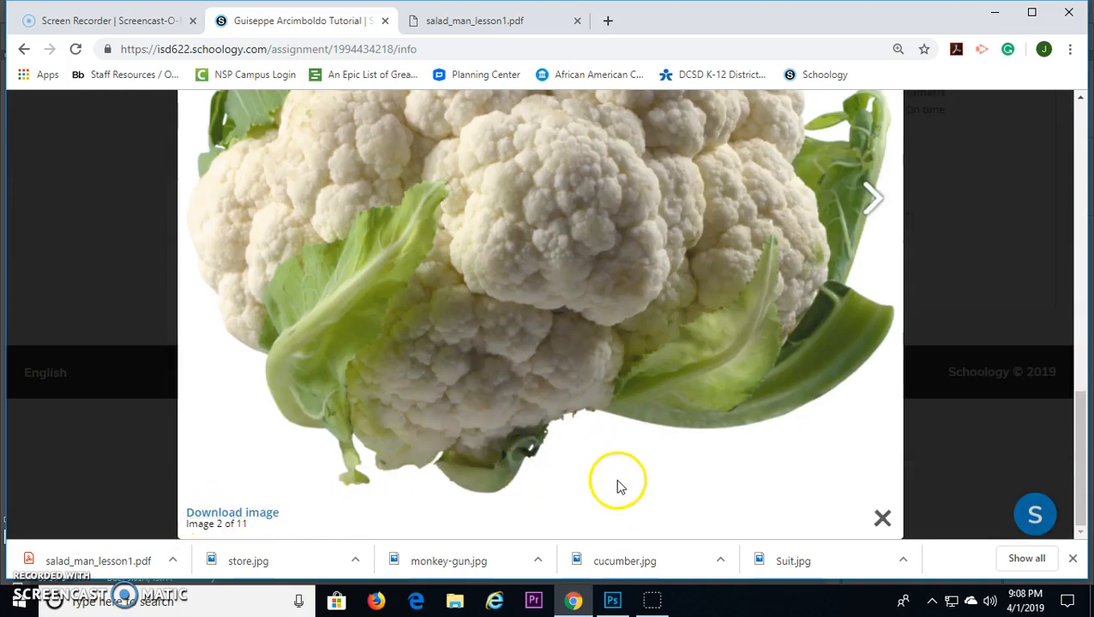
mouse_move(605, 607)
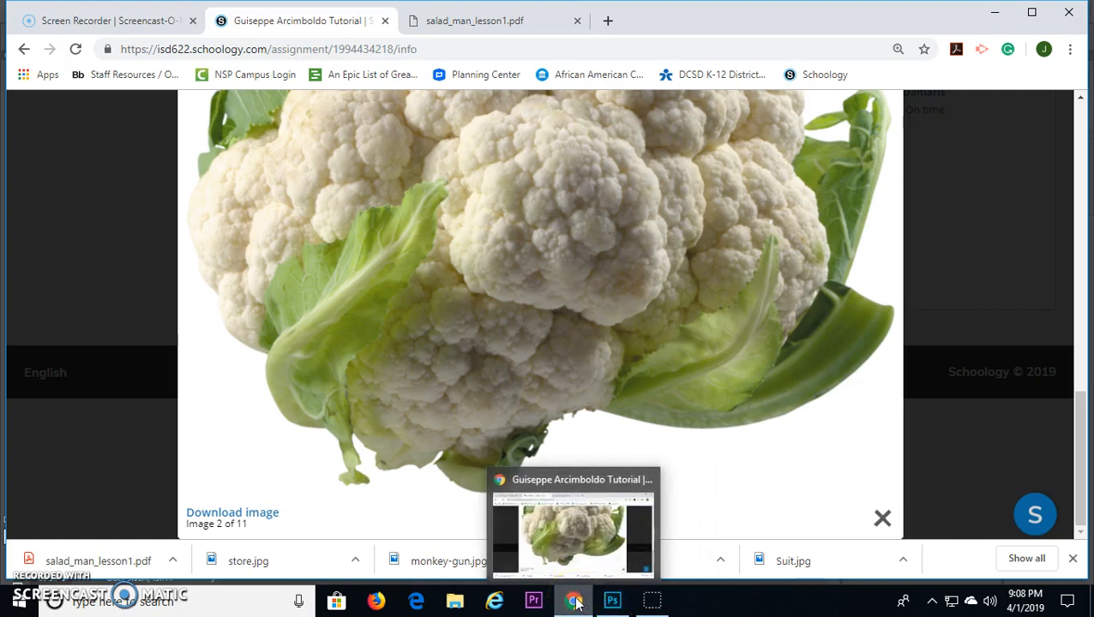
Step: Return to Photoshop, scale the cauliflower to 4.50%, rotate it to -94.75° and position it beside the avocado head as an ear
click(612, 600)
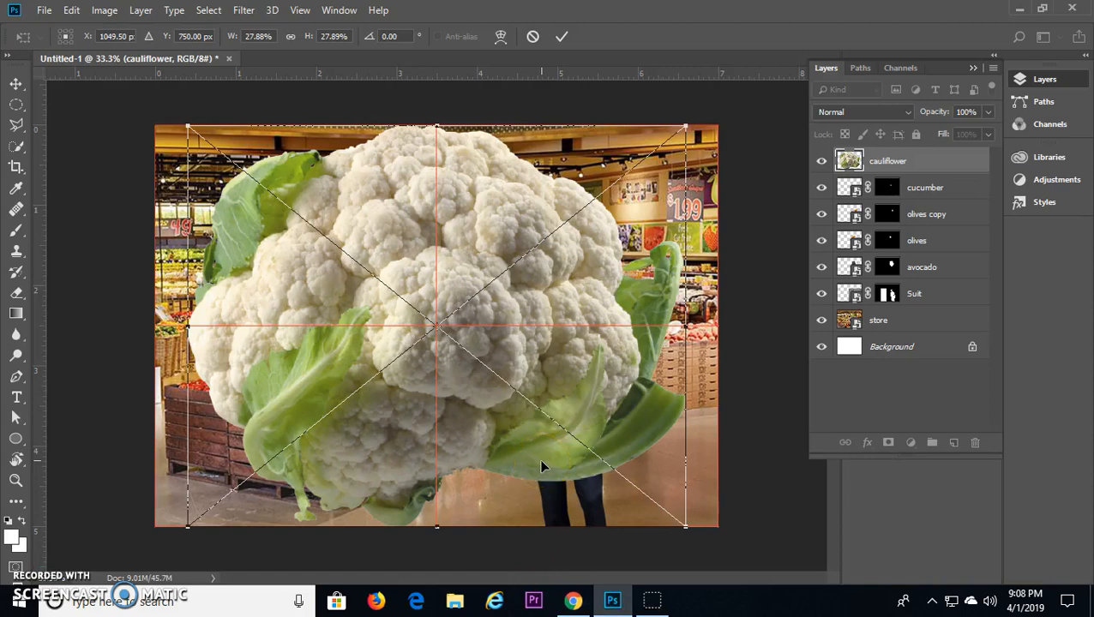
click(636, 439)
drag(170, 125, 432, 300)
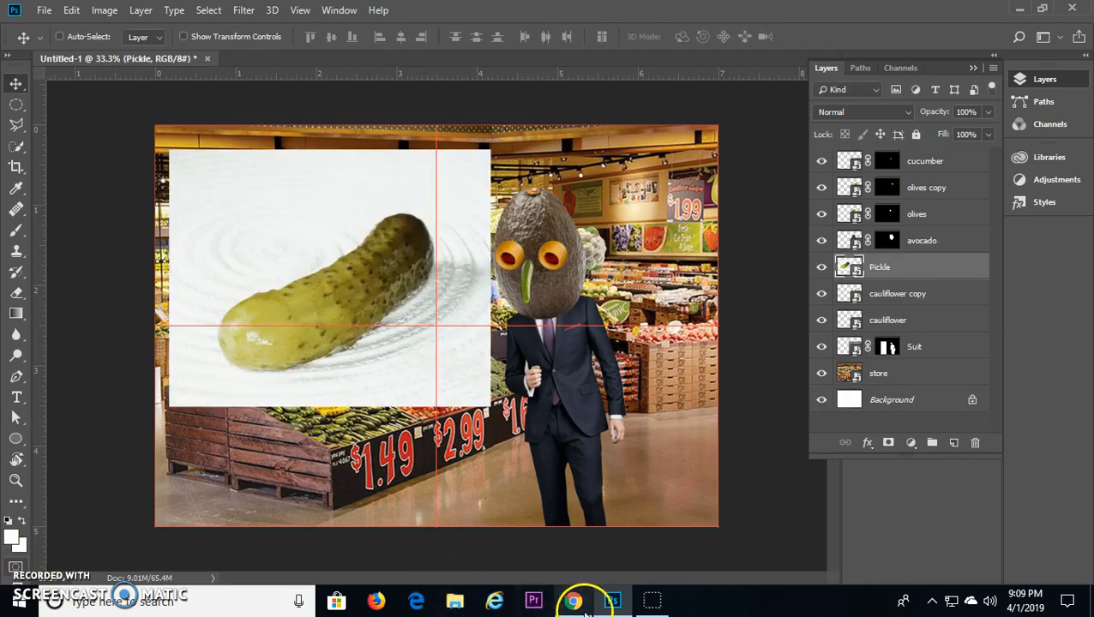
Step: Check the pickle lip instructions in salad_man_lesson1.pdf in Chrome and return to Photoshop
click(572, 600)
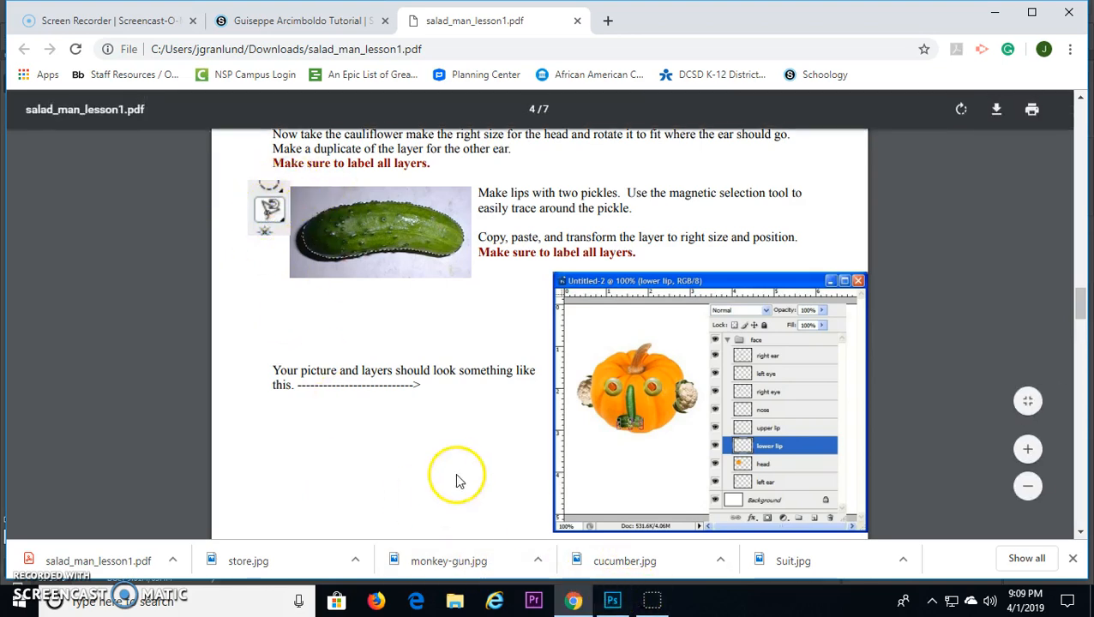
click(613, 603)
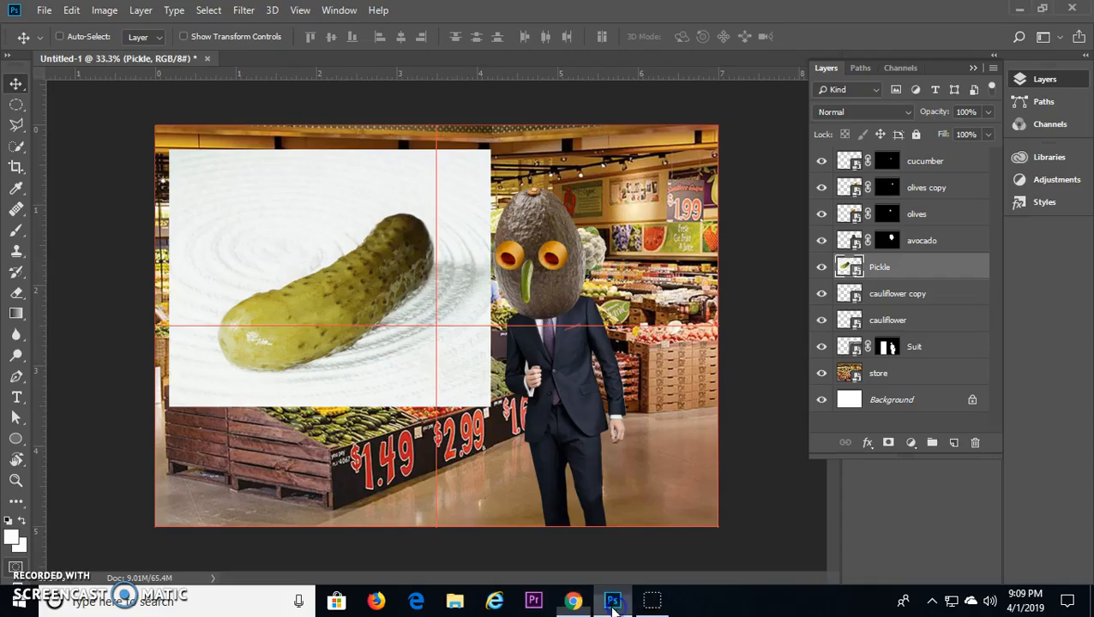
Step: Trace the pickle's outline with the Magnetic Lasso tool and add the selection as a layer mask on the Pickle layer
click(18, 126)
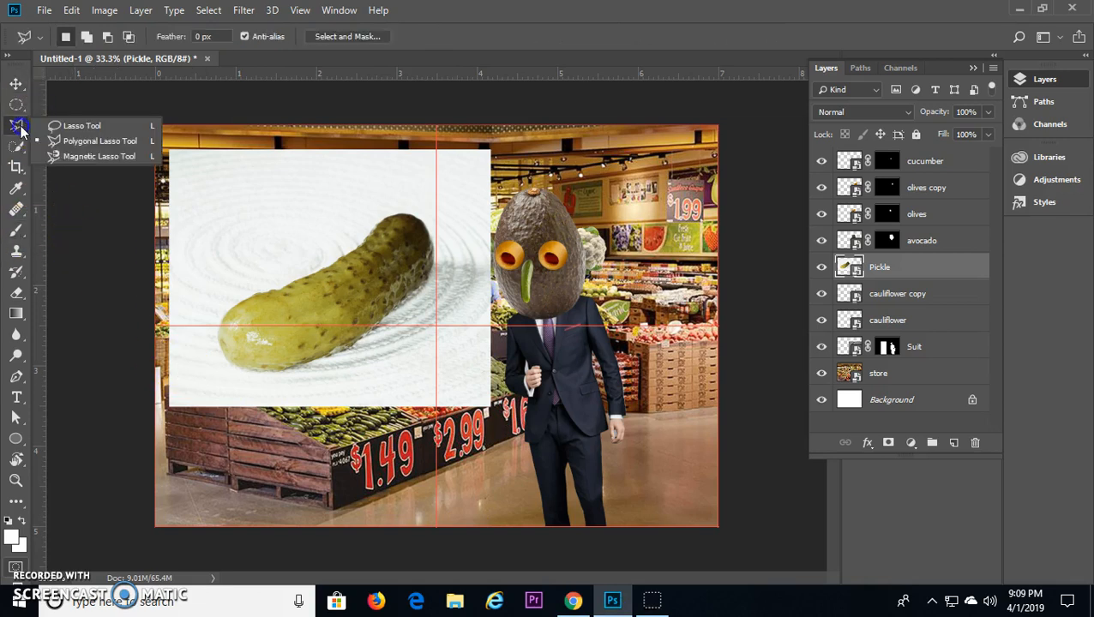
click(91, 161)
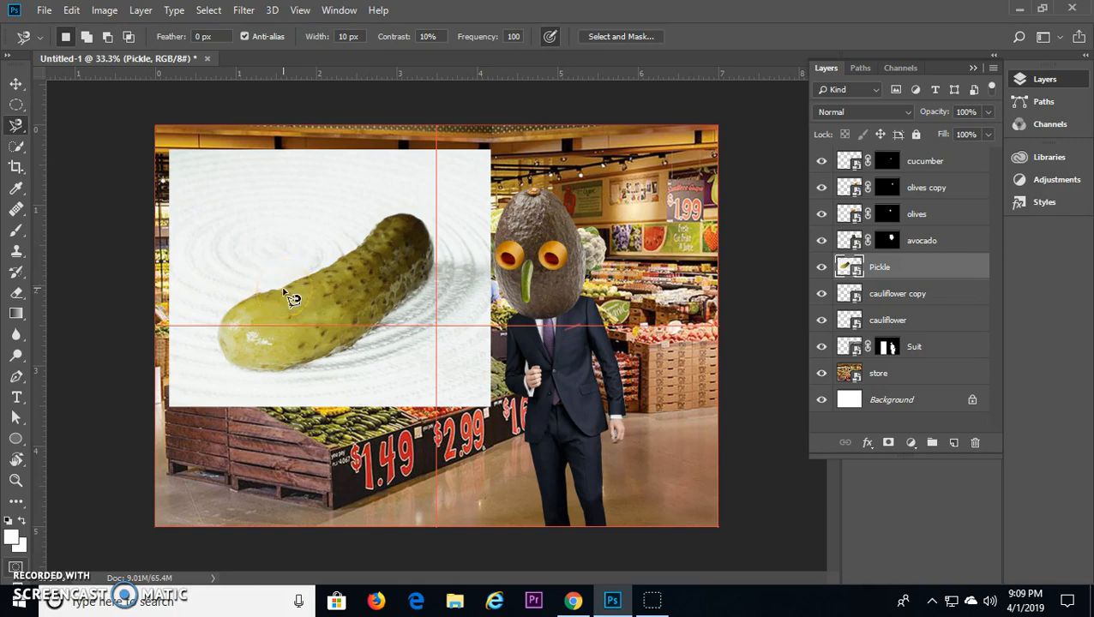
mouse_move(294, 297)
mouse_down()
mouse_move(396, 211)
mouse_move(429, 217)
mouse_move(420, 296)
mouse_move(380, 328)
mouse_move(256, 375)
mouse_move(257, 296)
mouse_up()
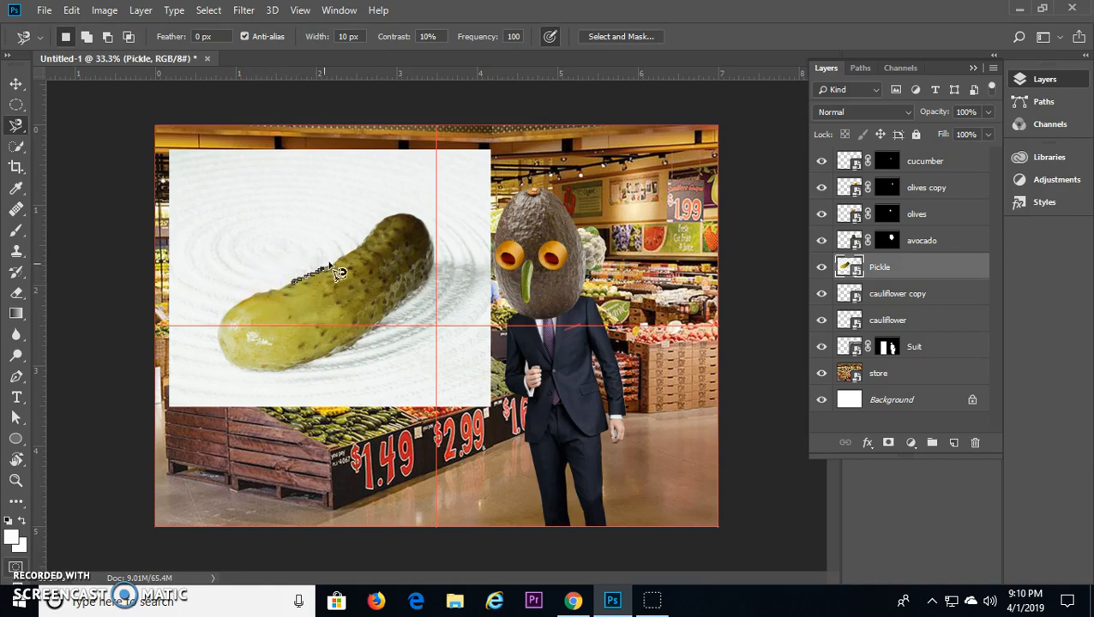
mouse_move(354, 265)
mouse_down()
mouse_move(384, 218)
mouse_move(416, 214)
mouse_move(434, 246)
mouse_move(433, 275)
mouse_move(330, 359)
mouse_move(272, 374)
mouse_move(221, 360)
mouse_move(222, 317)
mouse_move(264, 302)
mouse_up()
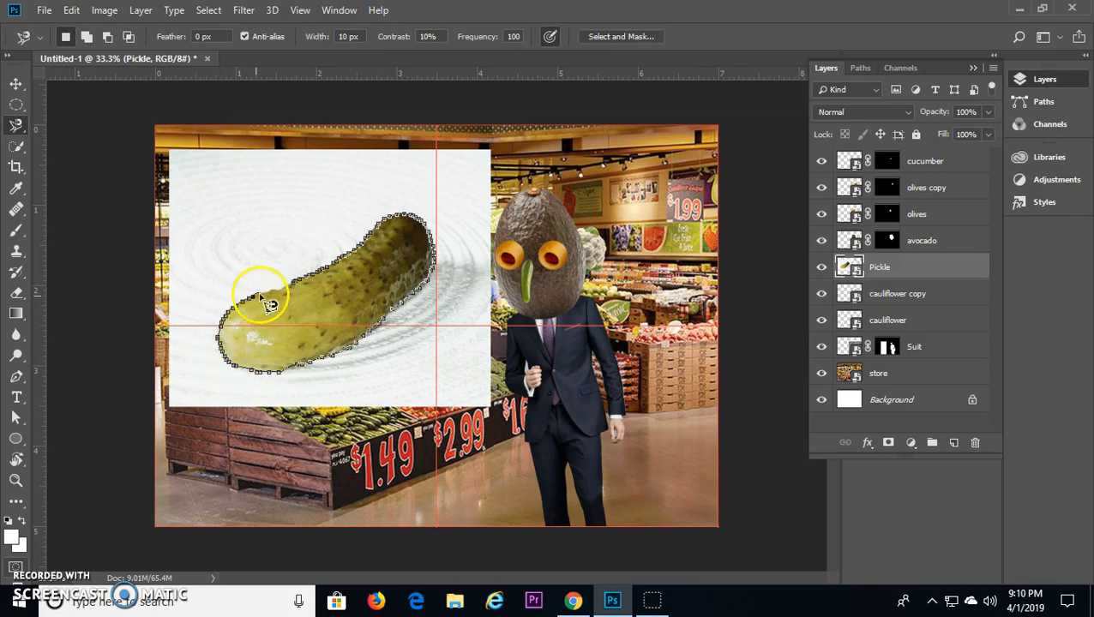
double_click(300, 288)
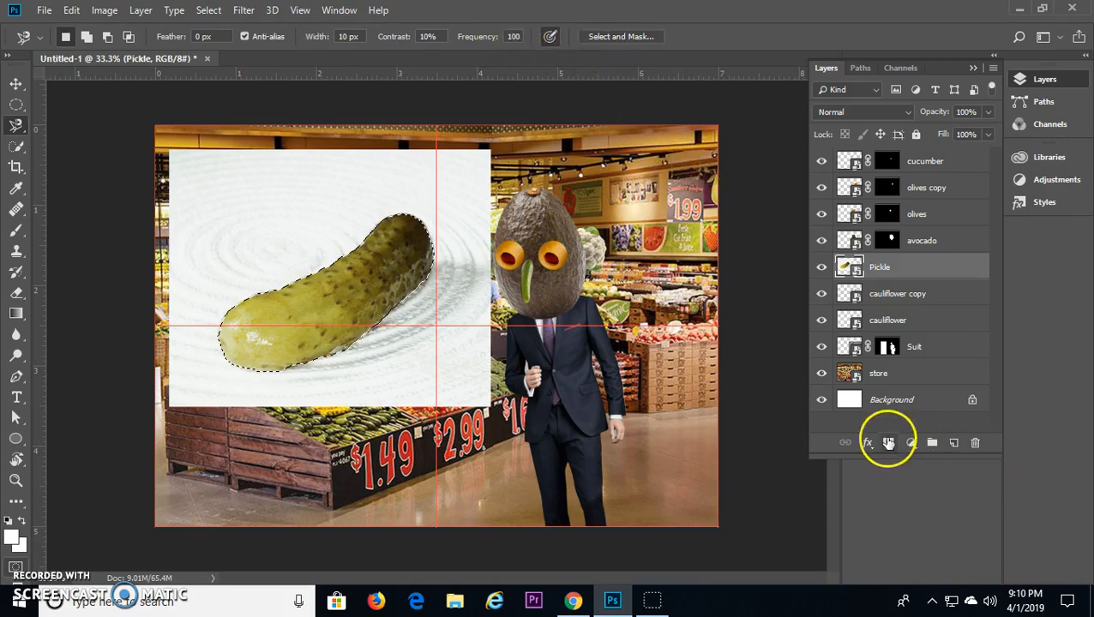
click(888, 443)
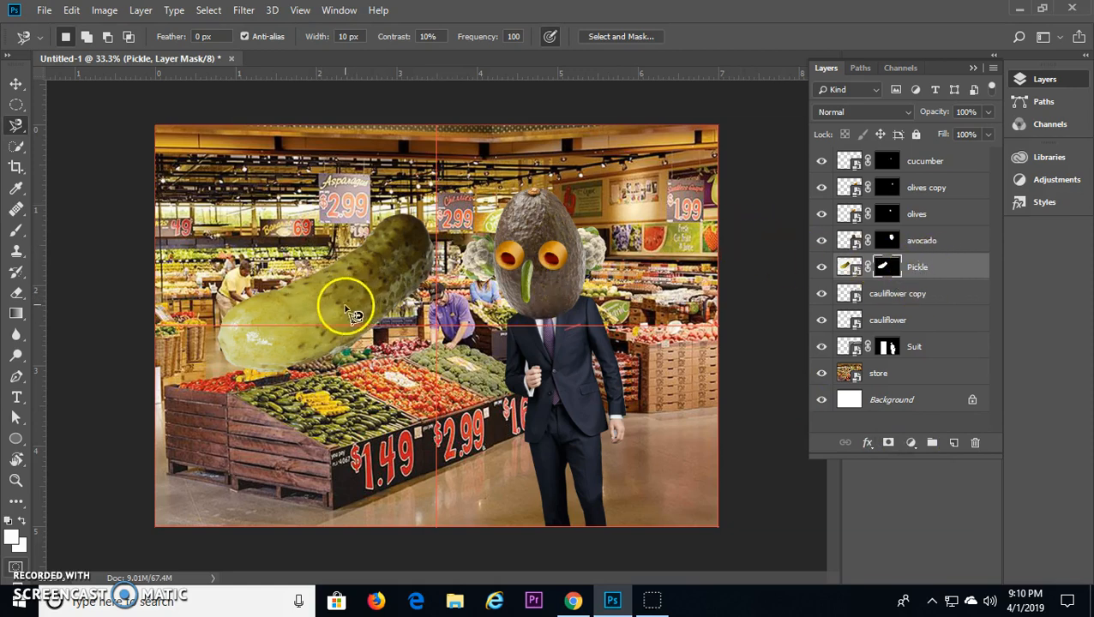
Step: Scale the masked pickle to 14.93%, rotate it to 45° and move it onto the lower face as a lip
key(ctrl+t)
drag(505, 115, 558, 278)
drag(127, 251, 291, 296)
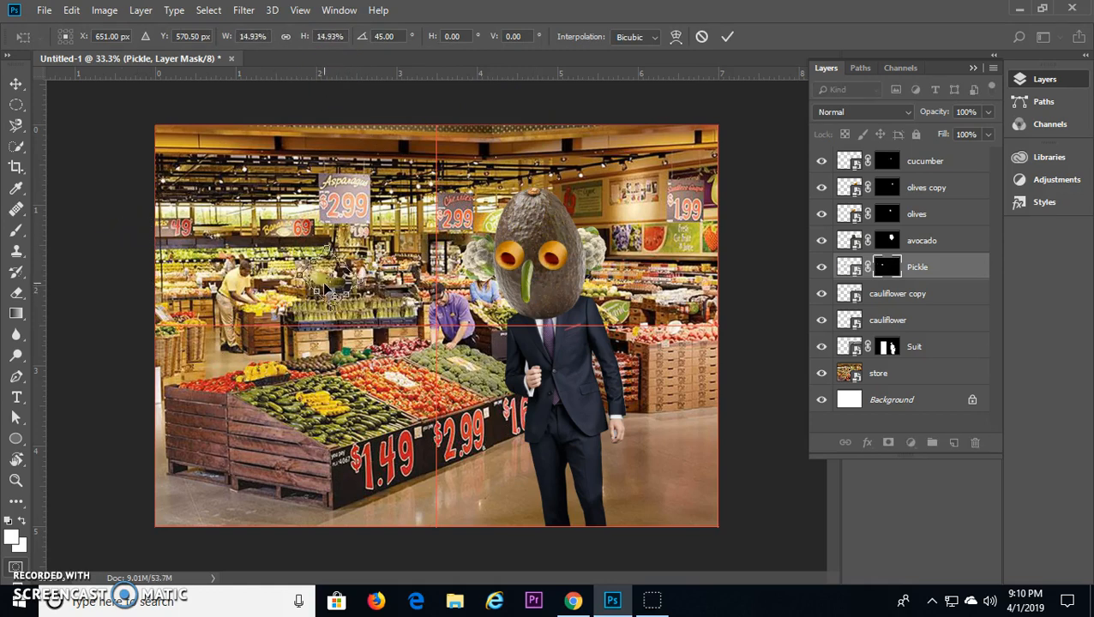
key(Return)
drag(340, 270, 522, 302)
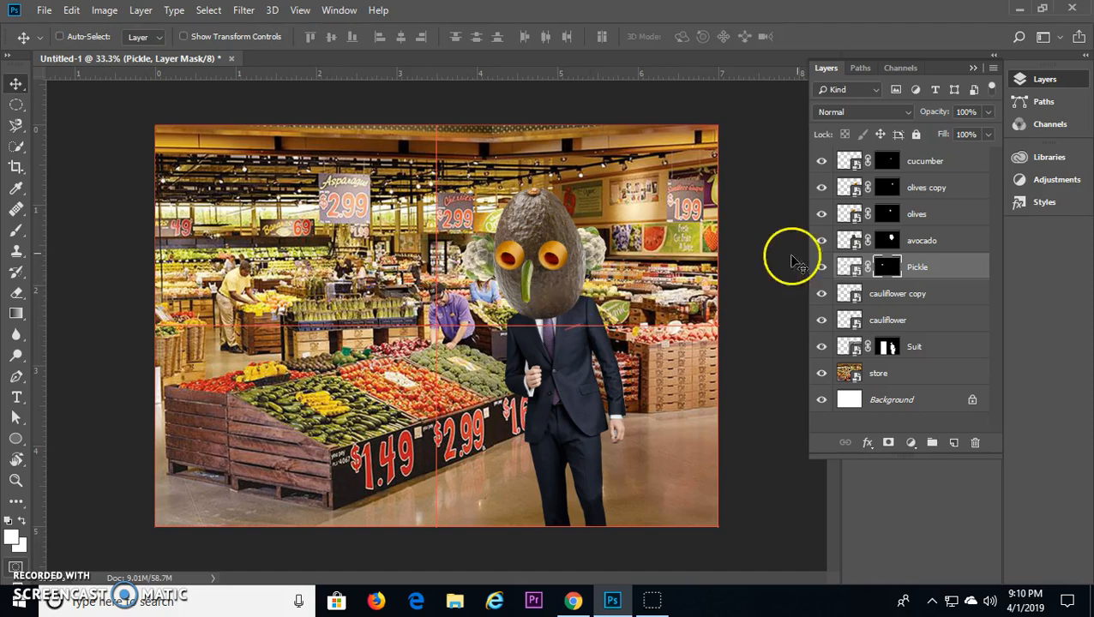
Step: Move the Pickle layer directly below the cucumber layer and offset a duplicate of the pickle slightly to form the second lip
drag(851, 273, 856, 187)
click(853, 160)
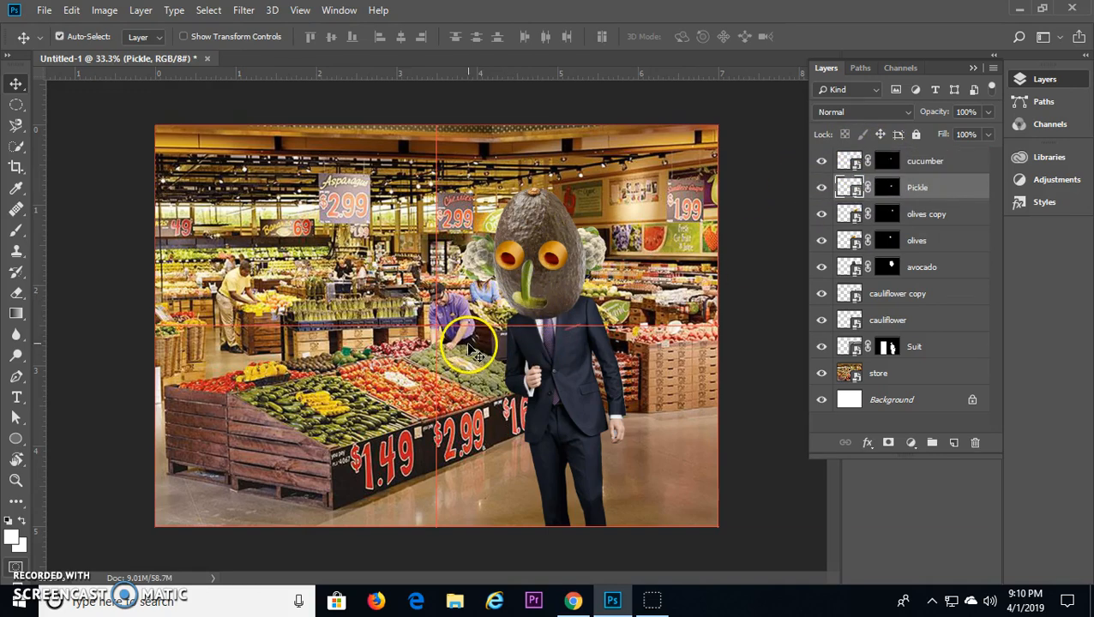
scroll(469, 351, up, 2)
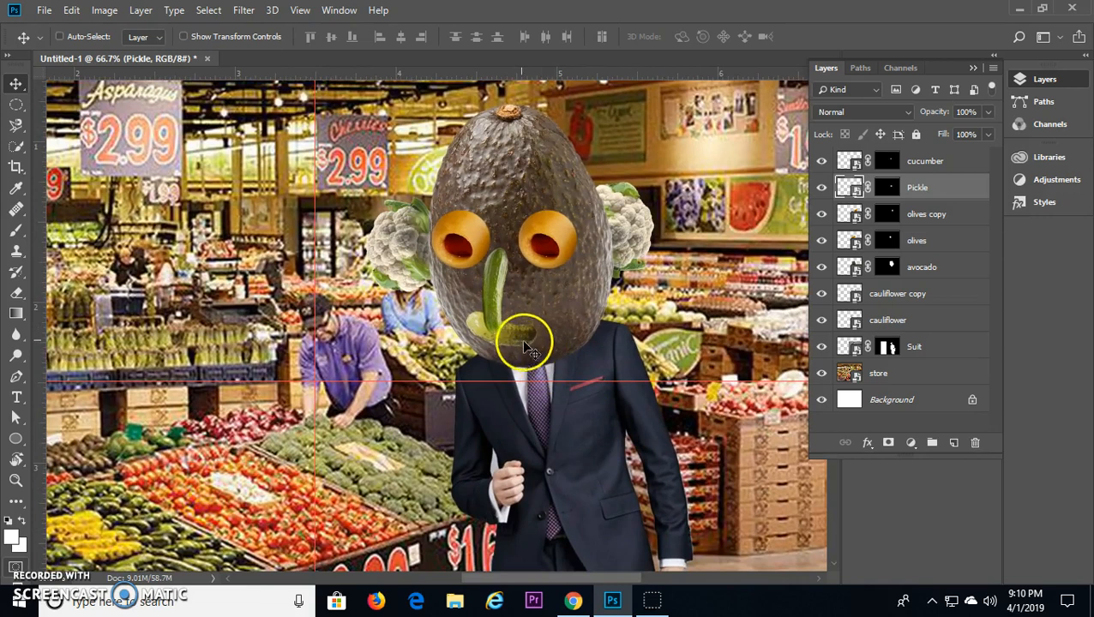
mouse_move(526, 350)
mouse_down()
mouse_move(519, 326)
mouse_move(518, 352)
mouse_move(500, 327)
mouse_move(507, 319)
mouse_move(520, 337)
mouse_up()
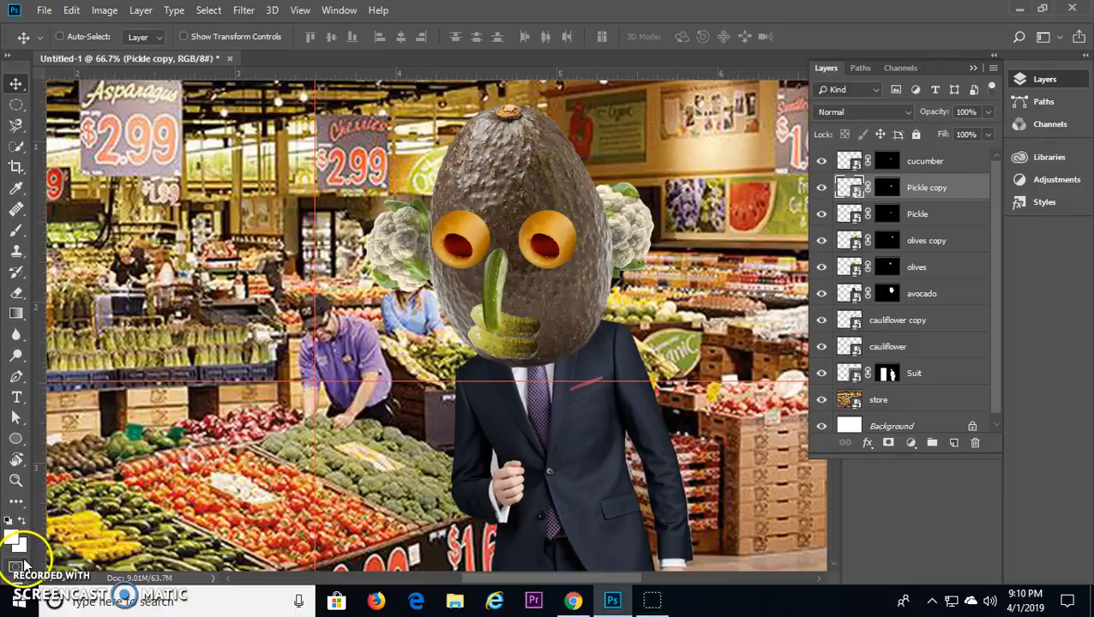
Step: Check the hair instructions in the lesson PDF in Chrome, return to Photoshop and choose the Grass brush at 134 px
key(alt+Tab)
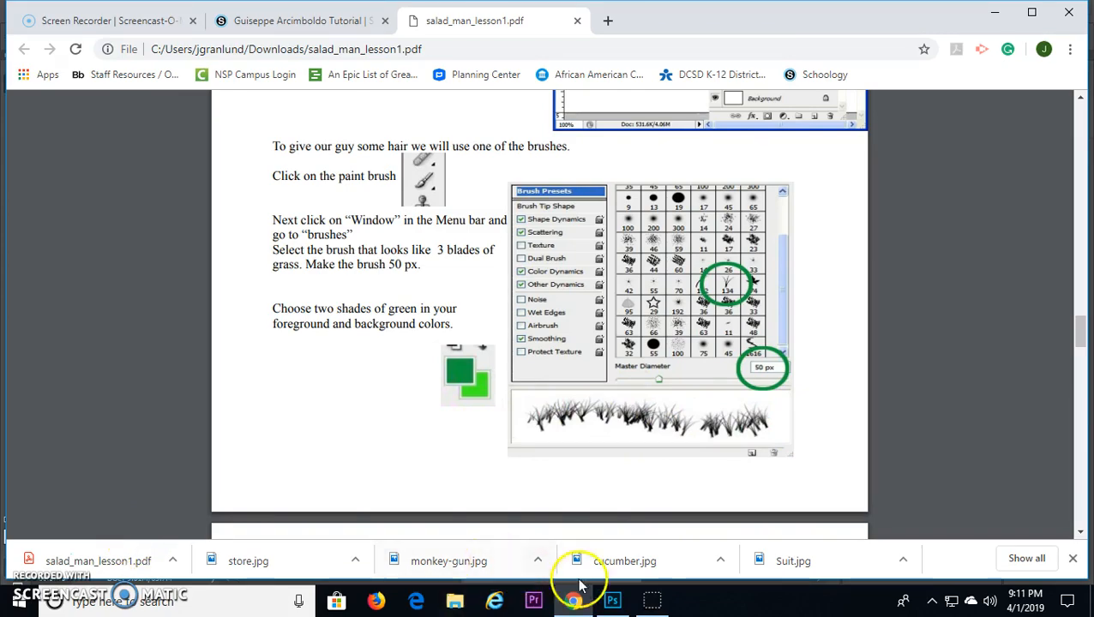
click(612, 601)
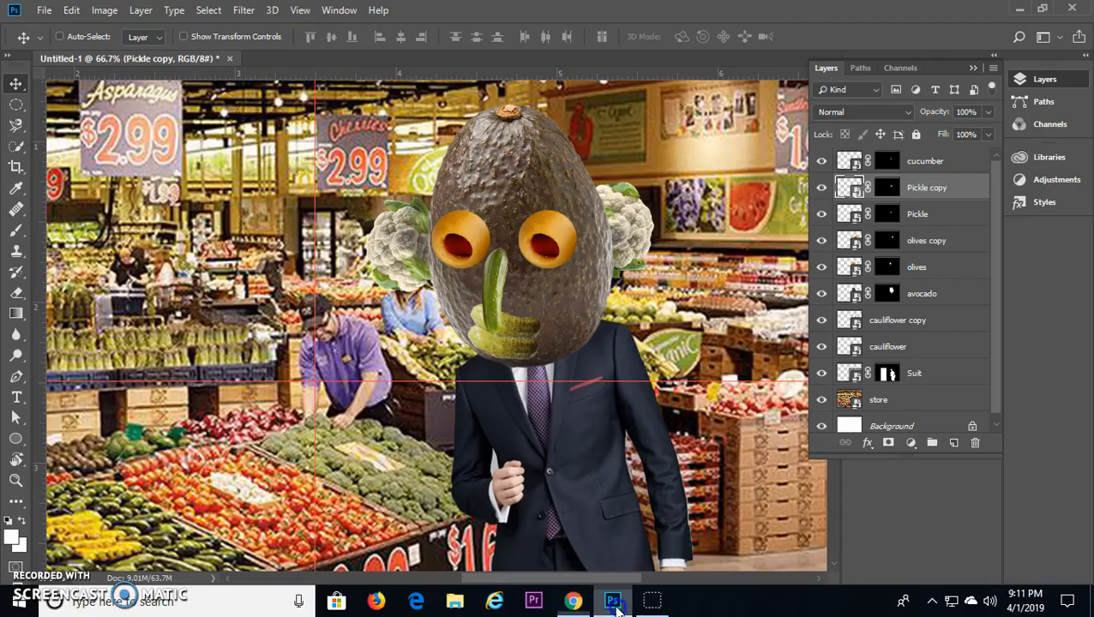
click(16, 232)
click(75, 231)
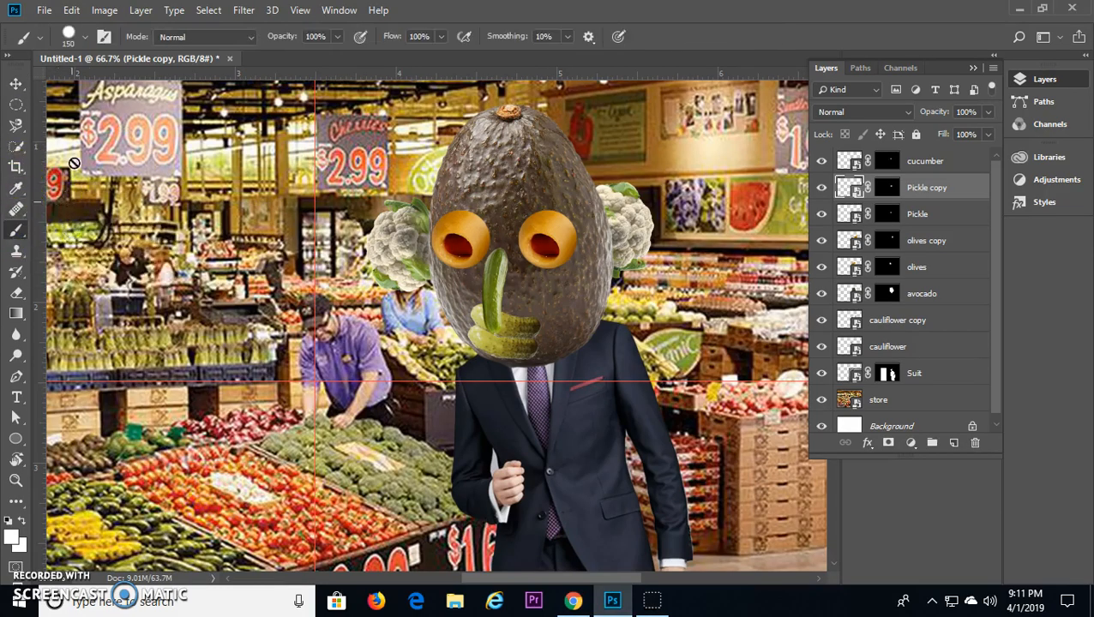
click(67, 40)
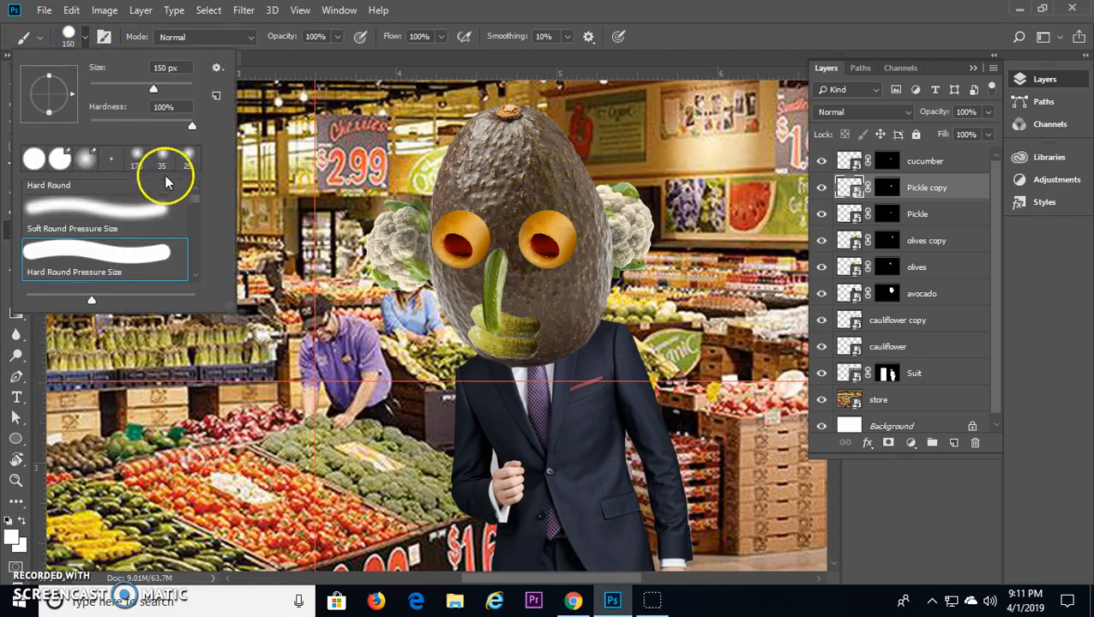
drag(195, 196, 204, 254)
scroll(167, 257, down, 1)
click(139, 270)
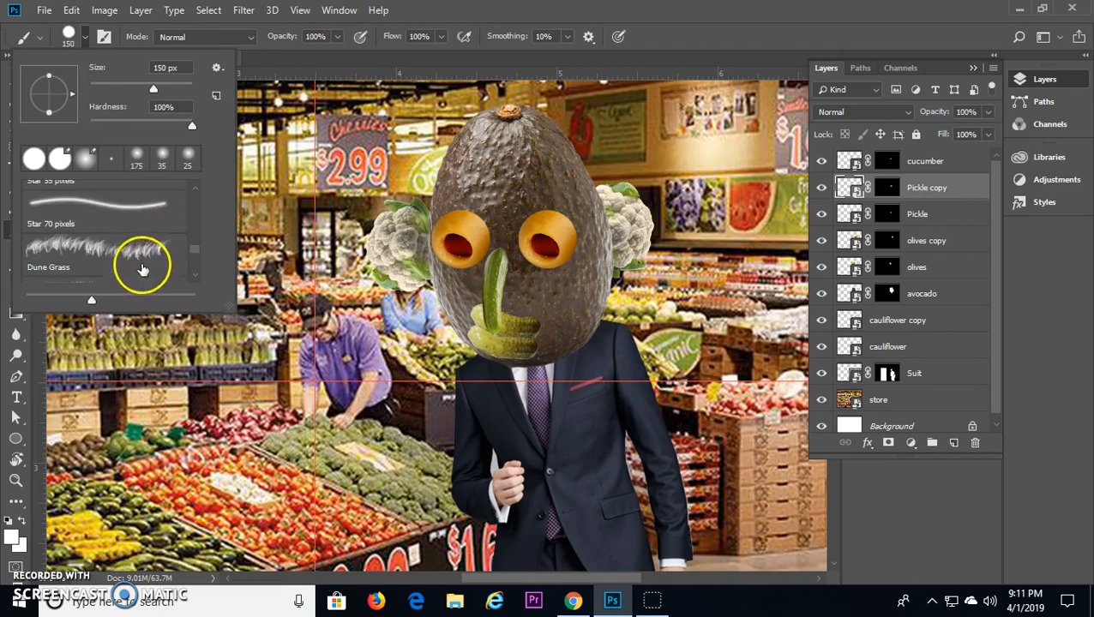
scroll(153, 251, down, 1)
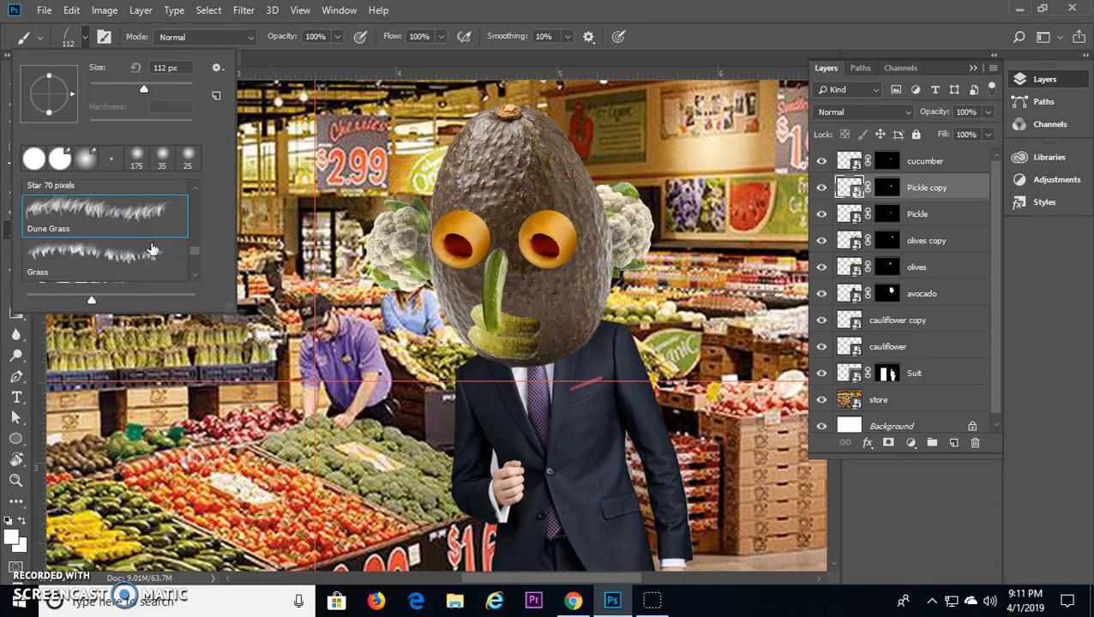
click(54, 242)
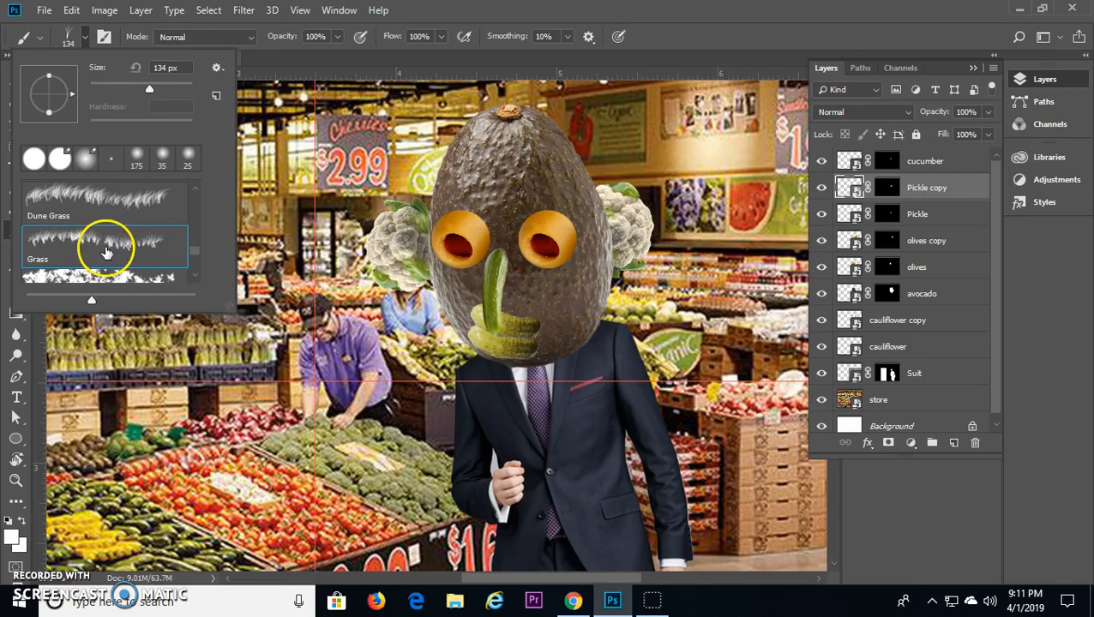
click(727, 42)
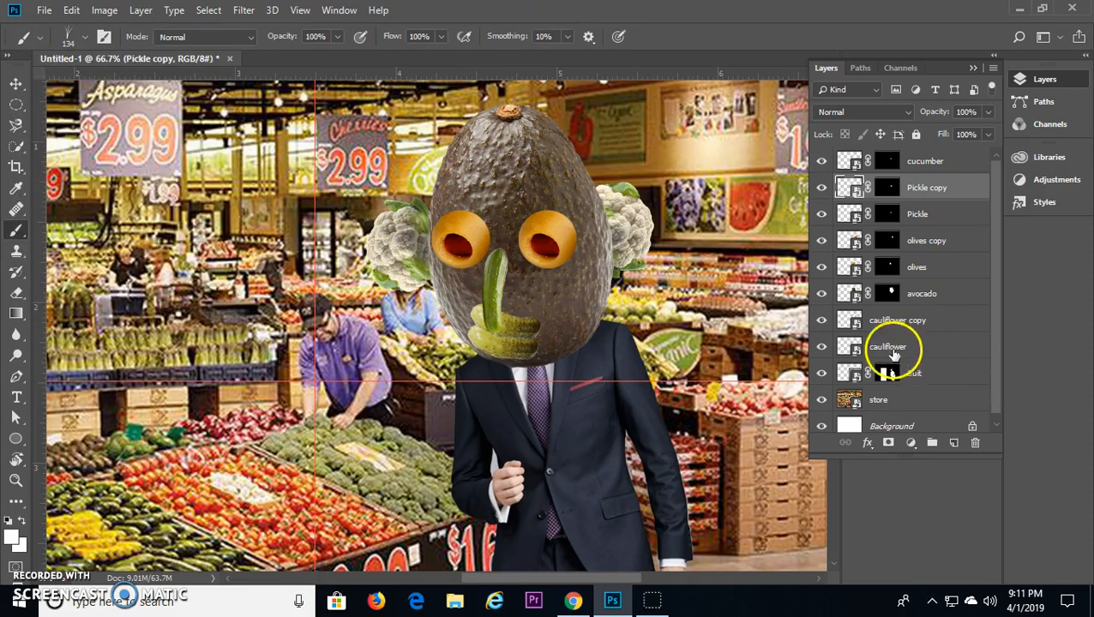
Step: Add a new empty layer above the Pickle copy layer
click(954, 443)
mouse_move(852, 197)
mouse_down()
mouse_move(846, 189)
mouse_move(845, 213)
mouse_up()
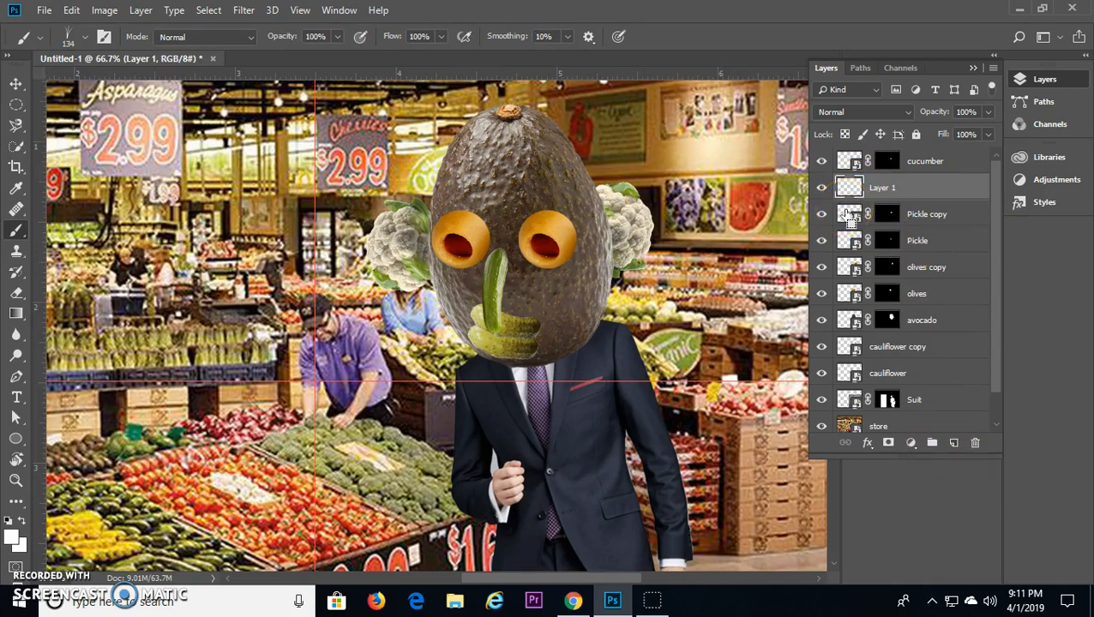
key(ctrl+j)
key(ctrl+z)
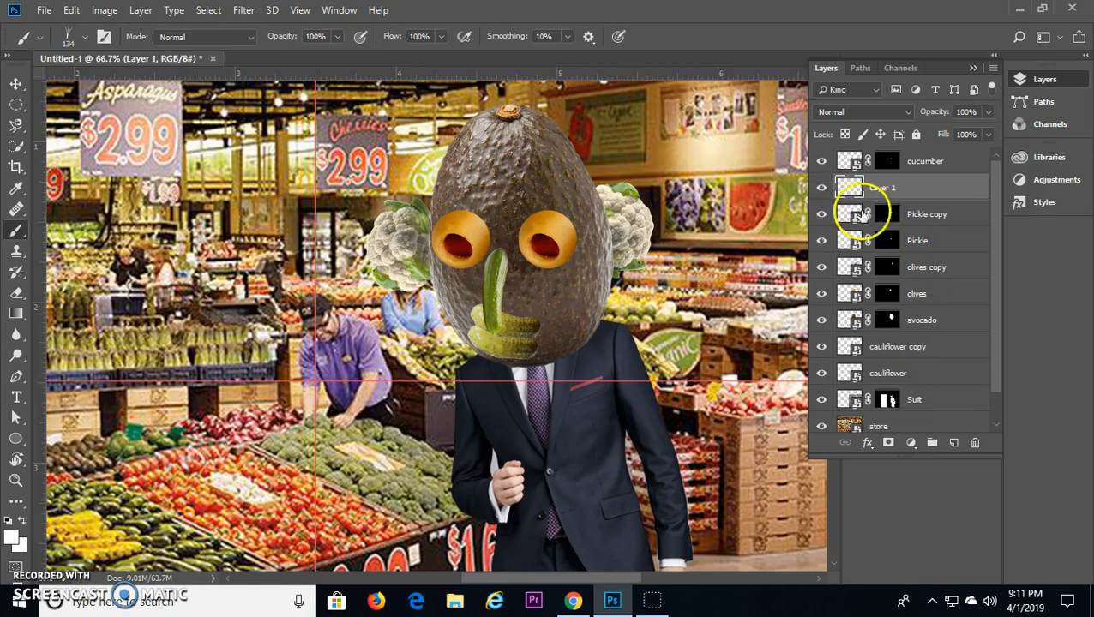
Step: Set the foreground color to bright green 00ff5a and the background color to a darker green
click(12, 538)
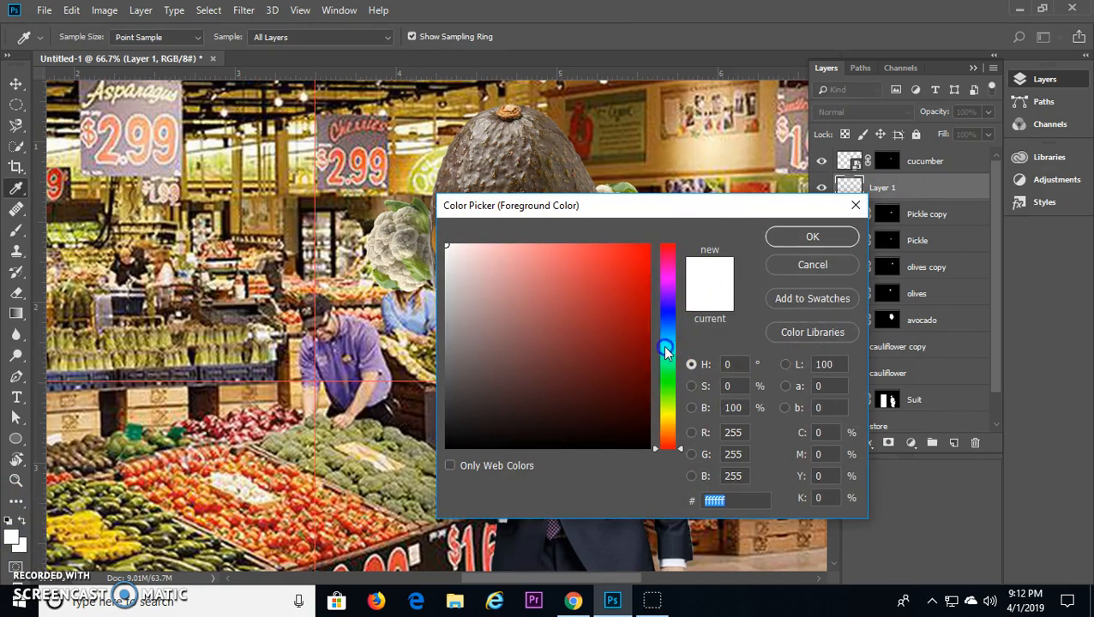
click(665, 368)
click(655, 241)
click(813, 237)
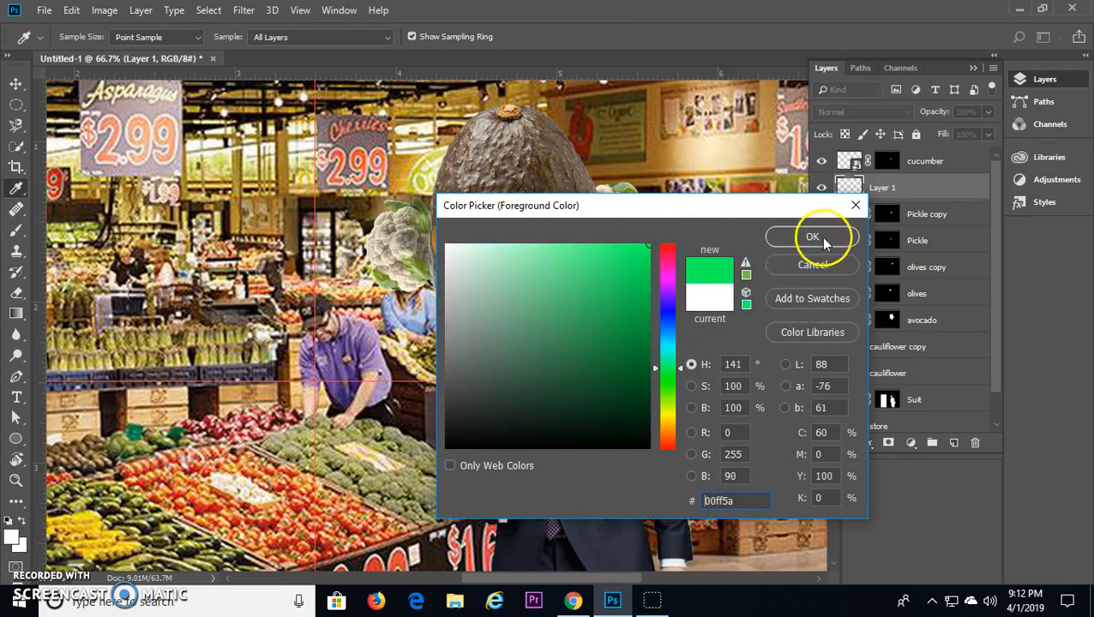
click(25, 544)
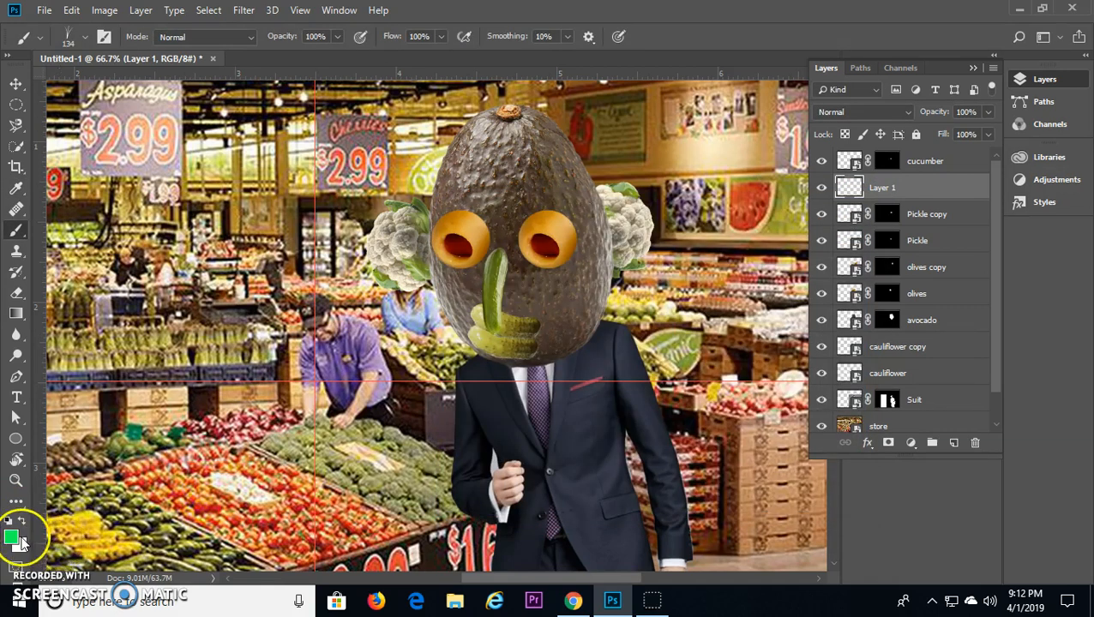
click(666, 368)
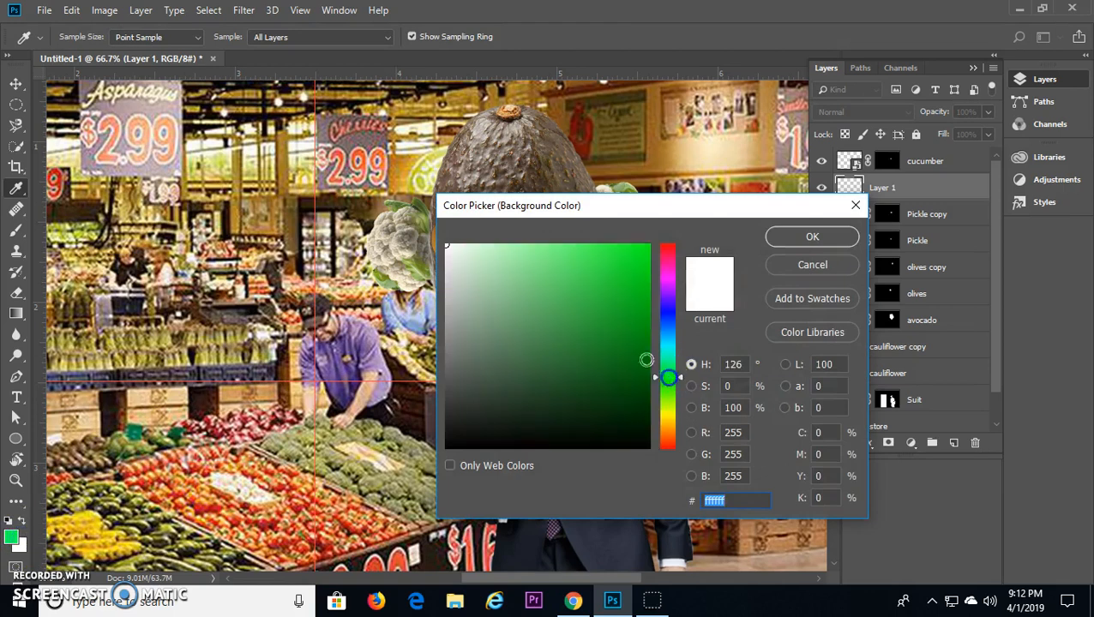
click(620, 341)
click(827, 236)
Step: Paint grass-like green hair across the top of the avocado head, extending down both sides
mouse_move(486, 150)
mouse_down()
mouse_move(575, 179)
mouse_move(514, 156)
mouse_move(454, 170)
mouse_move(570, 156)
mouse_move(455, 143)
mouse_move(557, 149)
mouse_move(476, 149)
mouse_move(554, 128)
mouse_move(463, 121)
mouse_move(568, 120)
mouse_move(501, 119)
mouse_move(497, 108)
mouse_move(542, 129)
mouse_up()
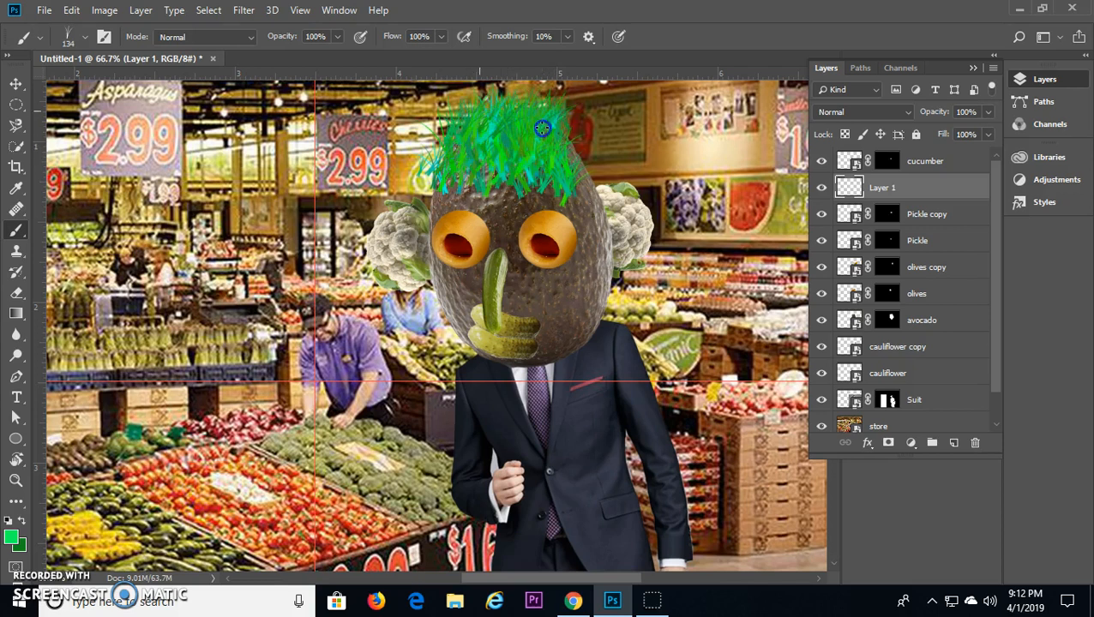
drag(572, 178, 512, 178)
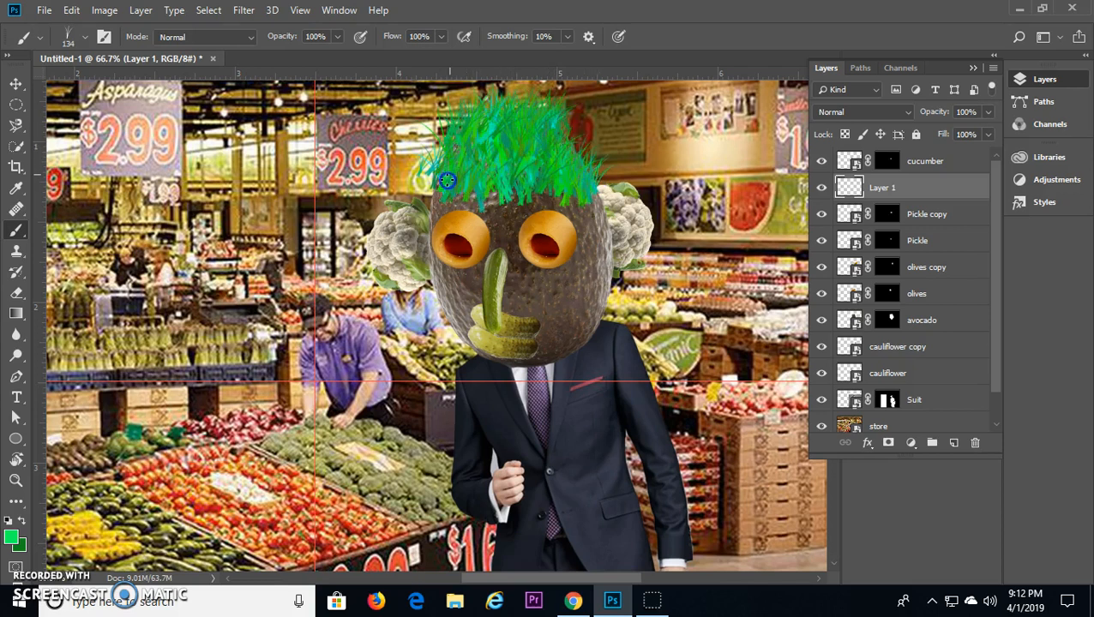
drag(451, 163, 484, 139)
mouse_move(447, 191)
mouse_down()
mouse_move(549, 171)
mouse_move(653, 201)
mouse_move(567, 133)
mouse_move(581, 165)
mouse_move(564, 124)
mouse_move(547, 122)
mouse_move(584, 165)
mouse_move(458, 167)
mouse_move(419, 191)
mouse_move(461, 186)
mouse_move(425, 153)
mouse_move(462, 114)
mouse_move(514, 103)
mouse_up()
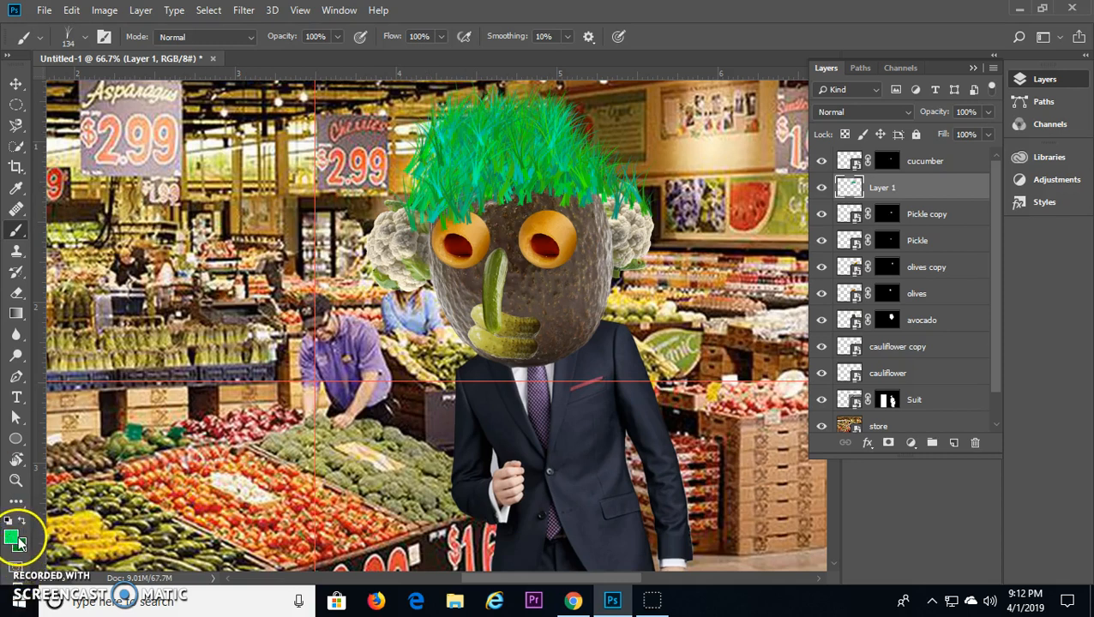
Step: Erase the excess grass over the forehead, the olive eyes and the cauliflower ears to shape the hairline
key(e)
mouse_move(626, 180)
mouse_down()
mouse_move(640, 164)
mouse_move(558, 228)
mouse_up()
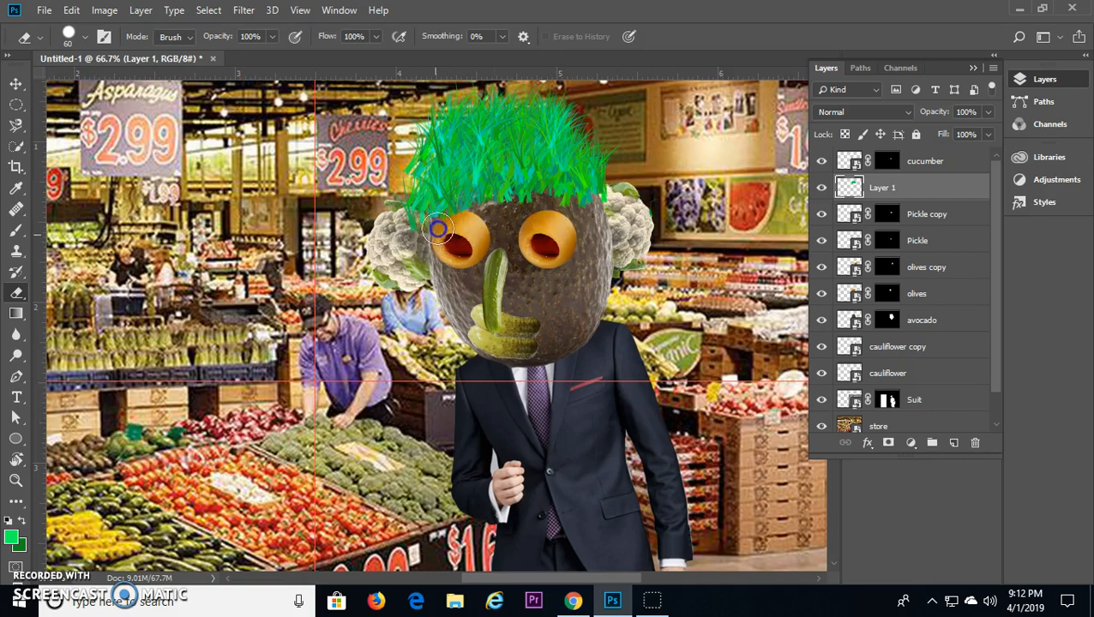
mouse_move(426, 218)
mouse_down()
mouse_move(514, 187)
mouse_move(587, 214)
mouse_move(564, 192)
mouse_move(461, 193)
mouse_up()
Step: Brush more grass strands along the trimmed hairline on the forehead
key(b)
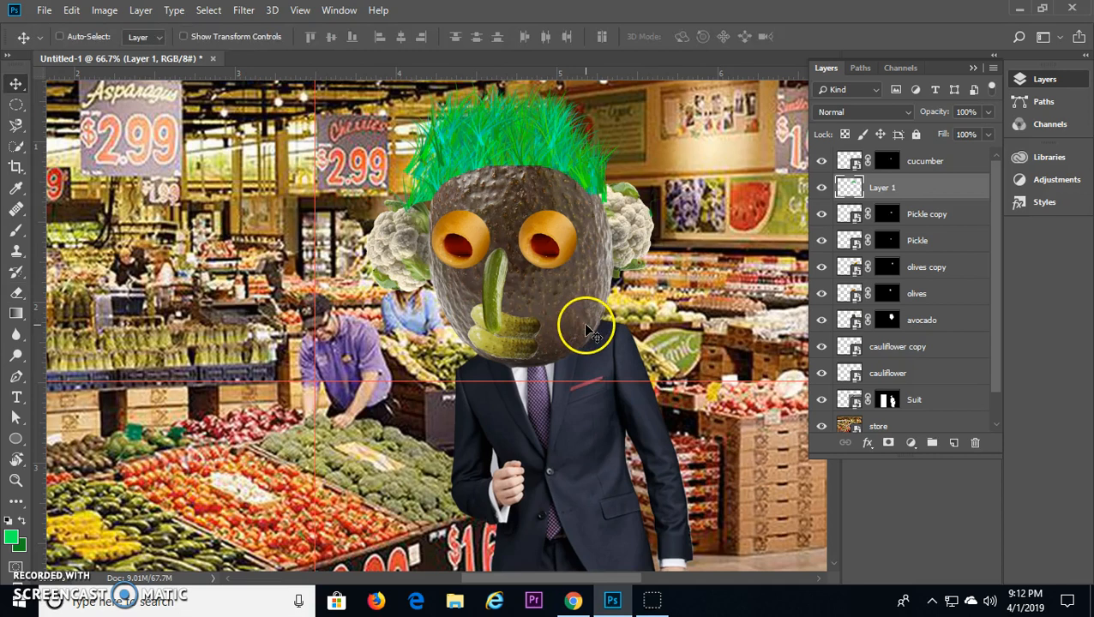
drag(503, 160, 595, 189)
mouse_move(531, 169)
mouse_down()
mouse_move(441, 174)
mouse_move(426, 198)
mouse_up()
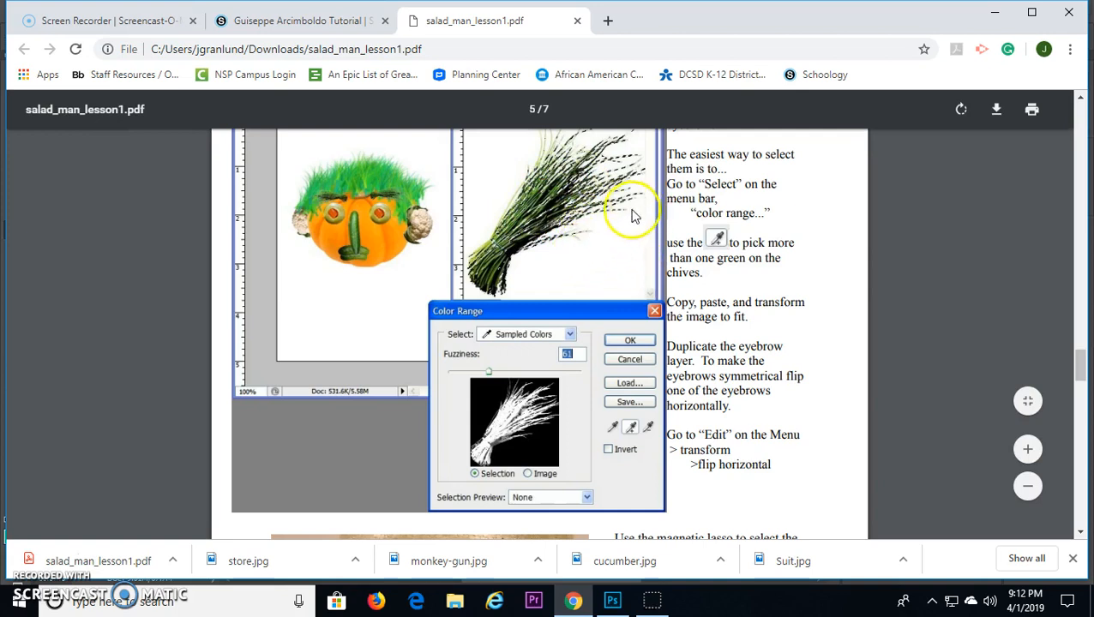
Step: Review the chive eyebrow instructions in the lesson PDF in Chrome, return to Photoshop and place the chives image as the topmost layer
scroll(602, 175, up, 2)
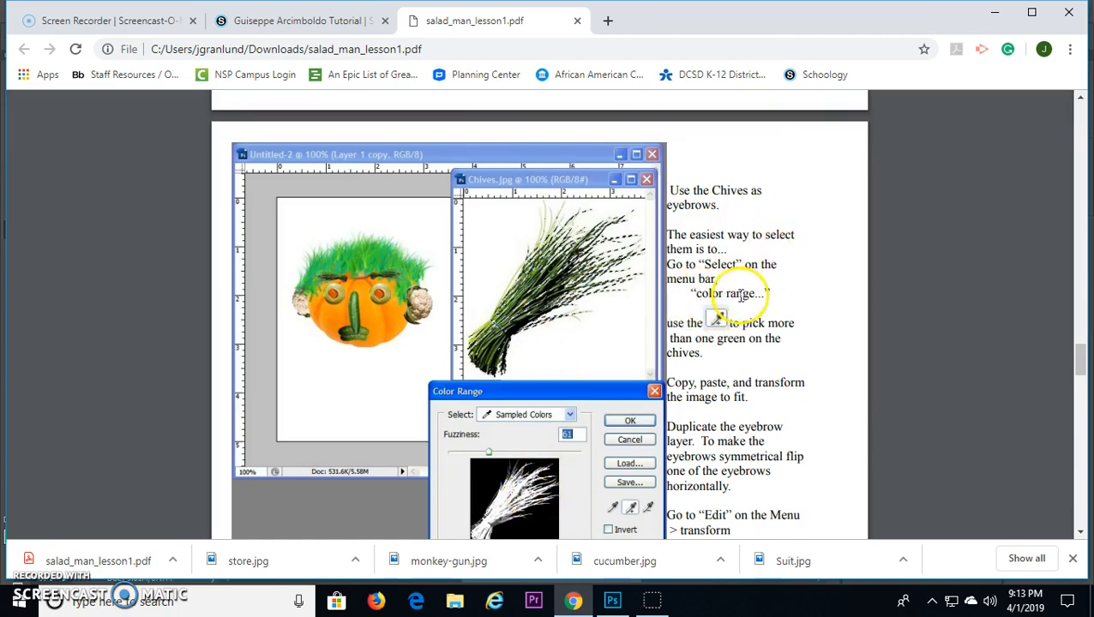
click(612, 600)
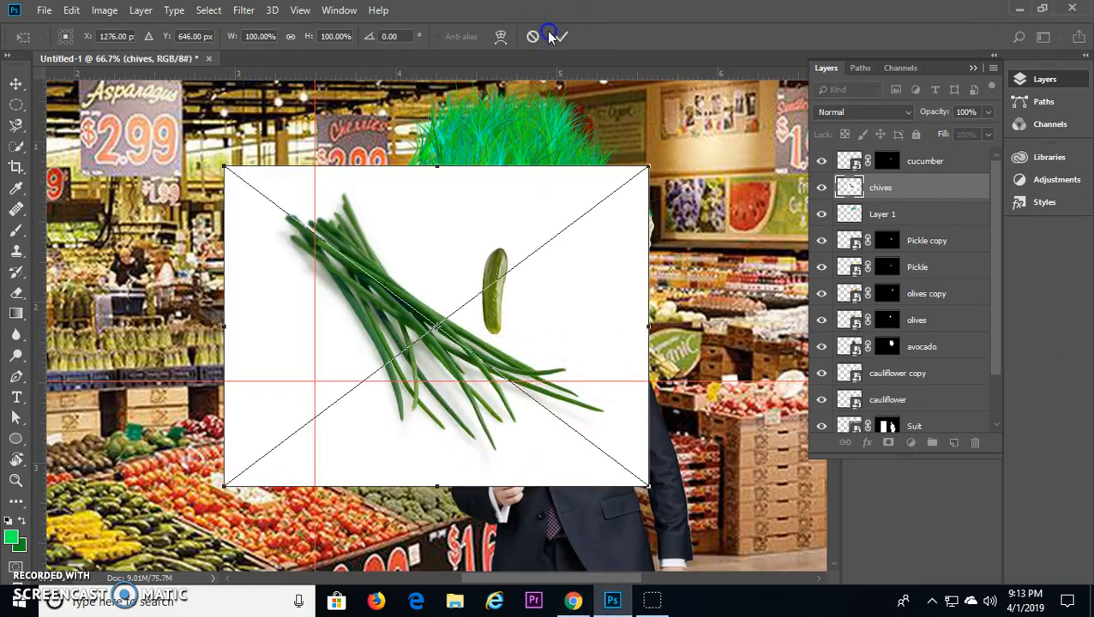
click(559, 35)
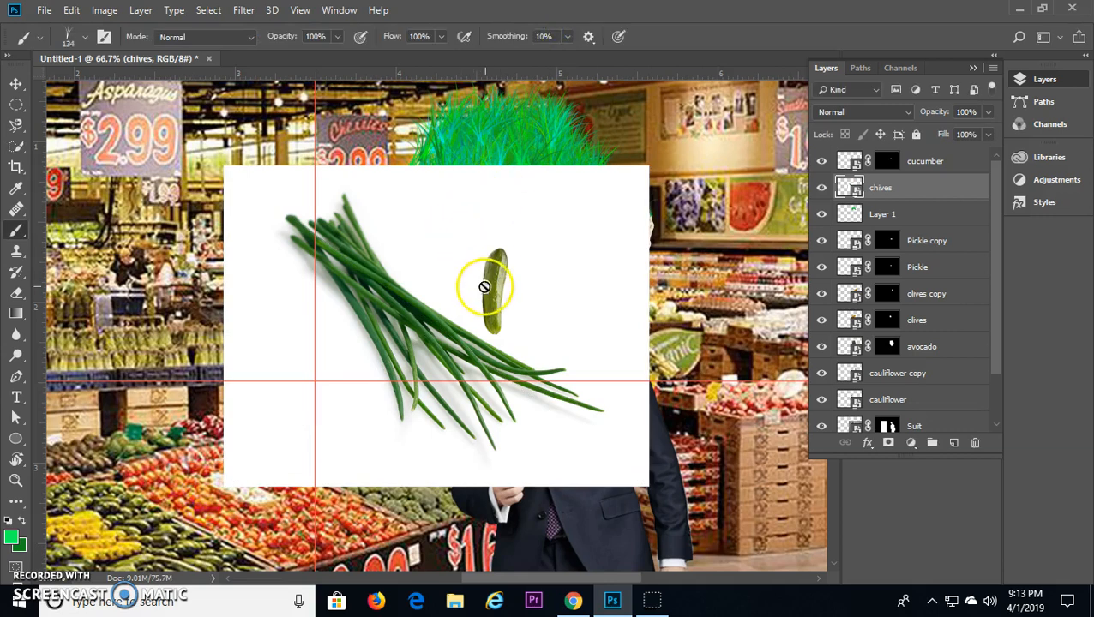
drag(849, 201, 810, 152)
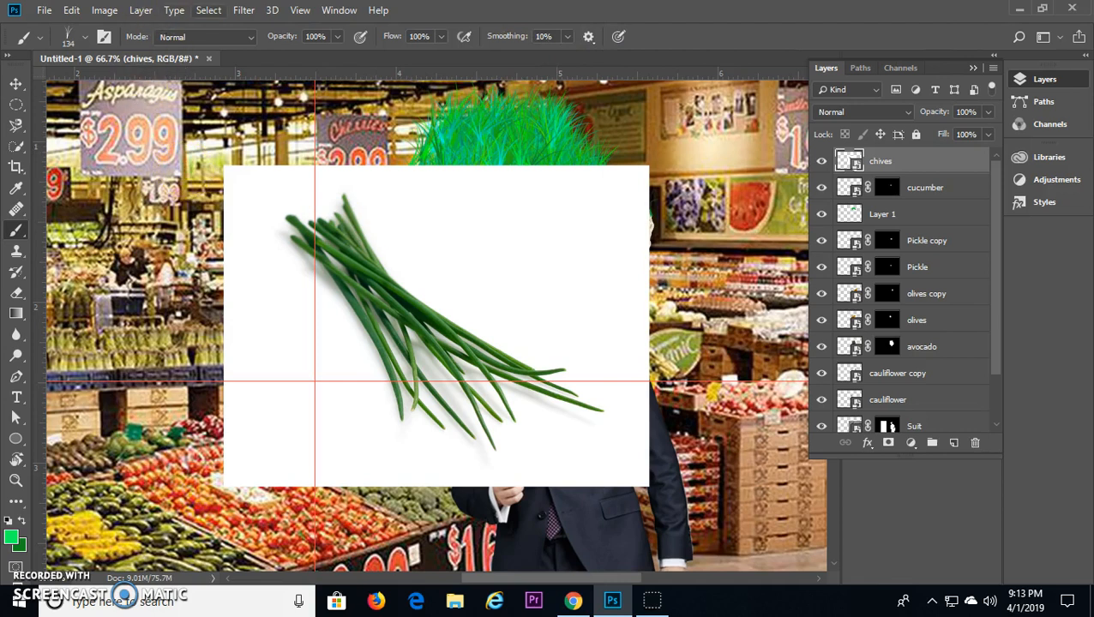
Step: Try selecting the white background around the chives with Color Range at a fuzziness of 104, and clear the selection
click(207, 9)
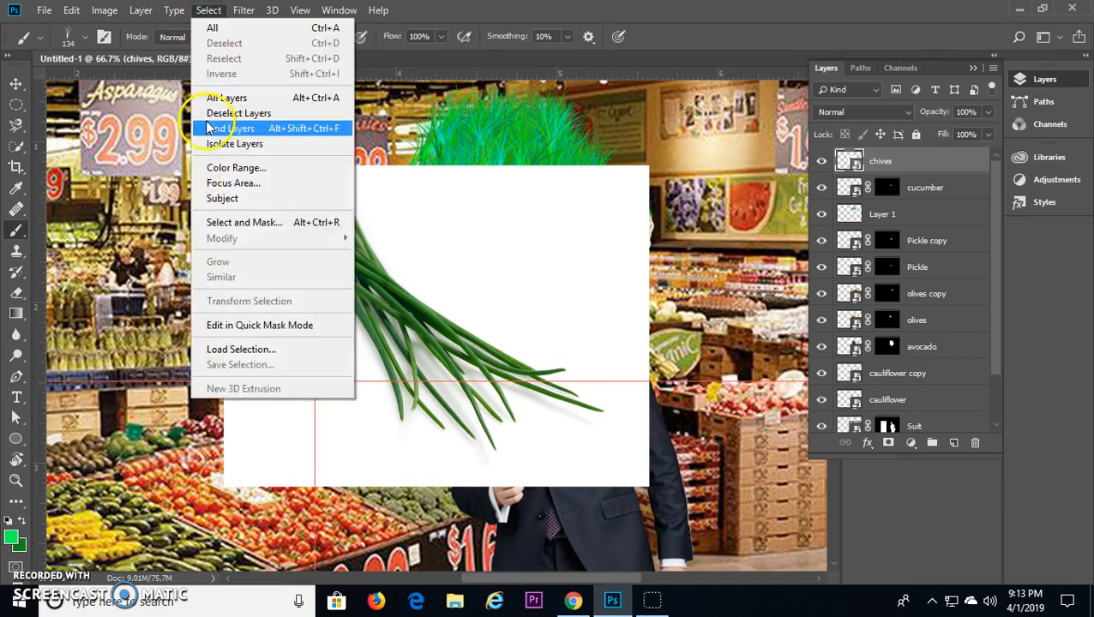
click(257, 170)
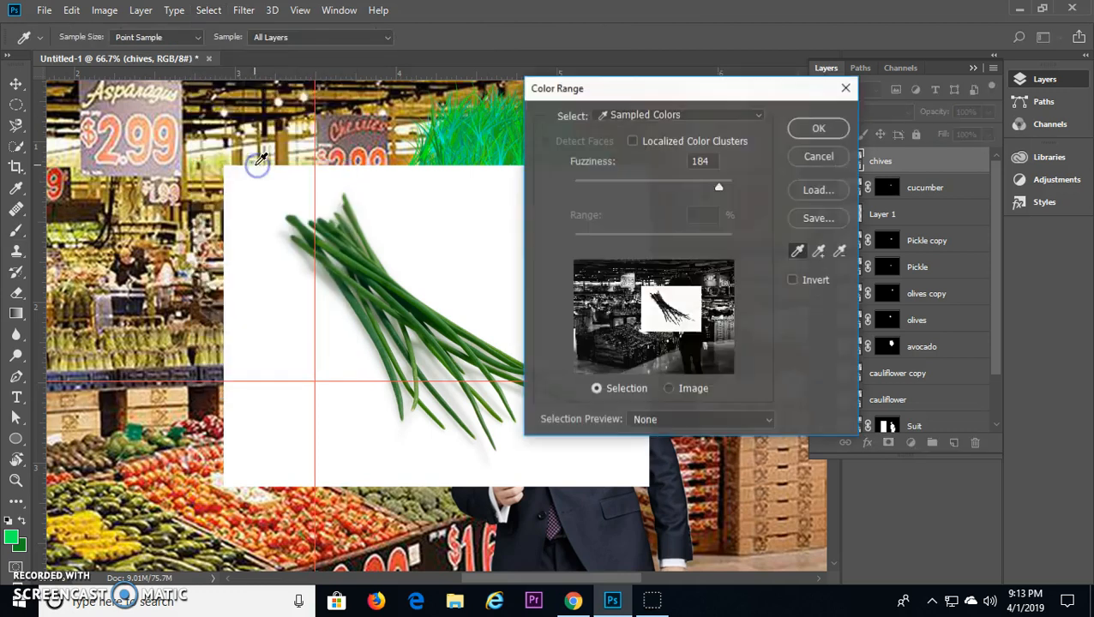
click(444, 231)
drag(710, 186, 658, 190)
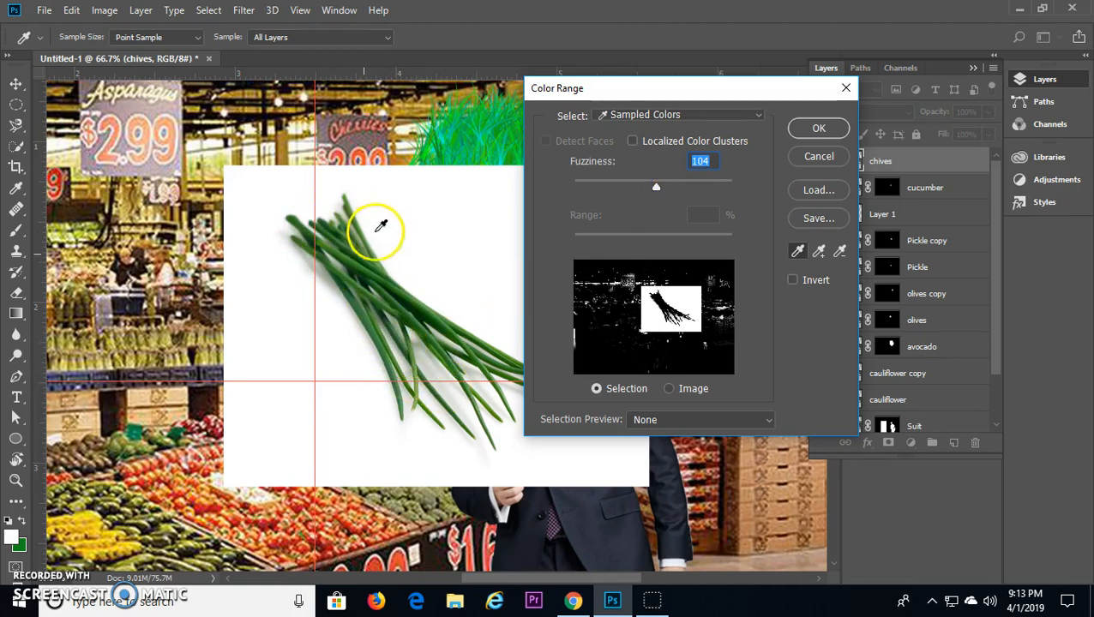
click(820, 129)
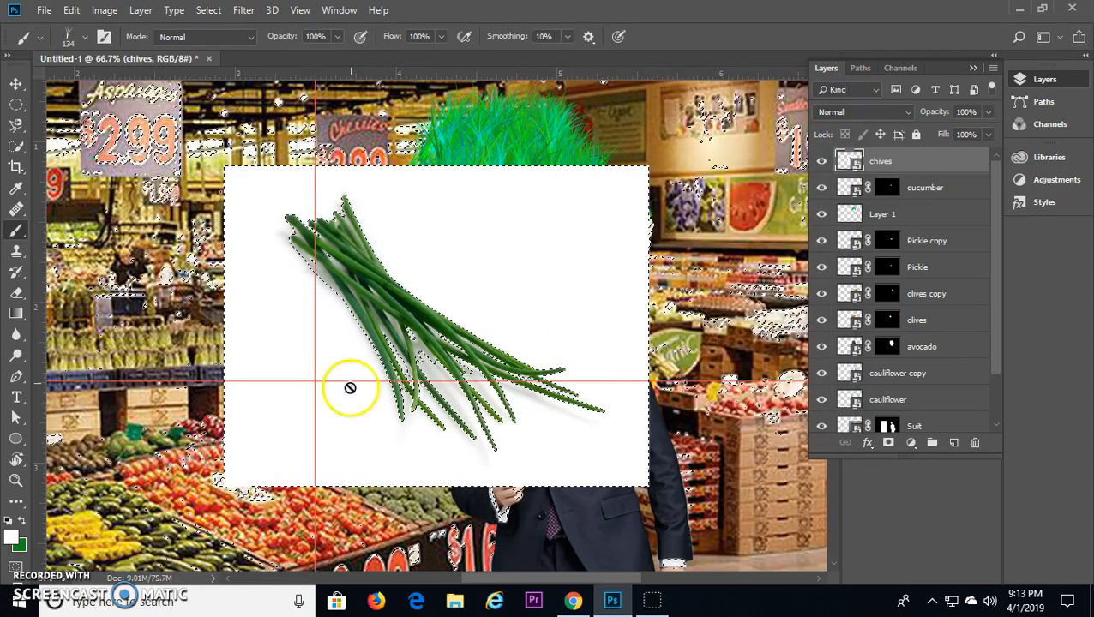
key(ctrl+d)
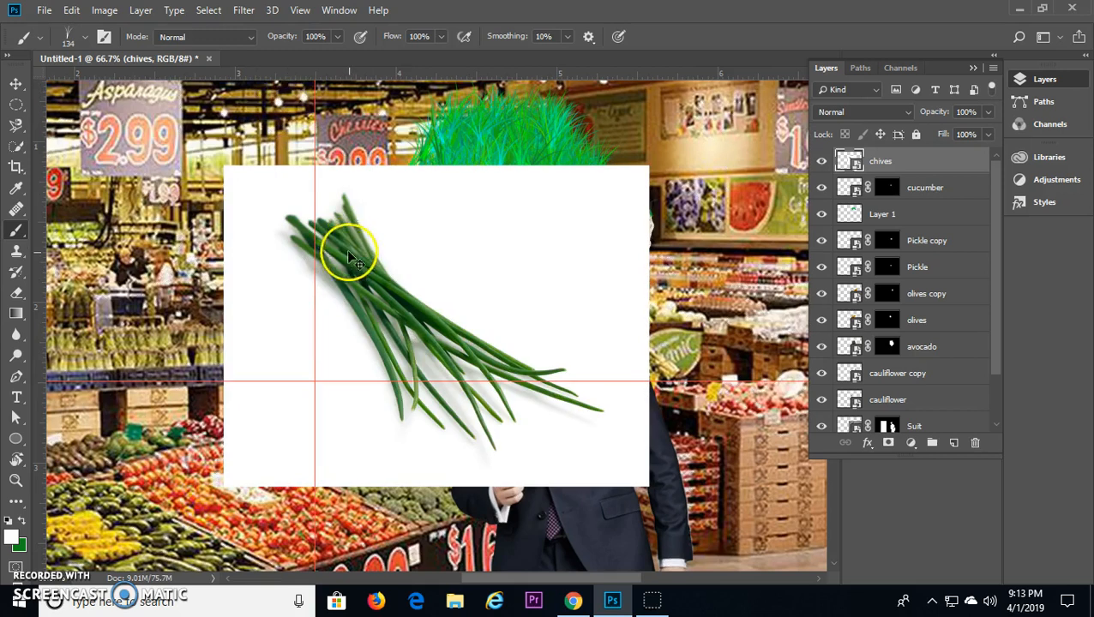
Step: Select the white background around the chives with Color Range at a fuzziness of 179
click(208, 10)
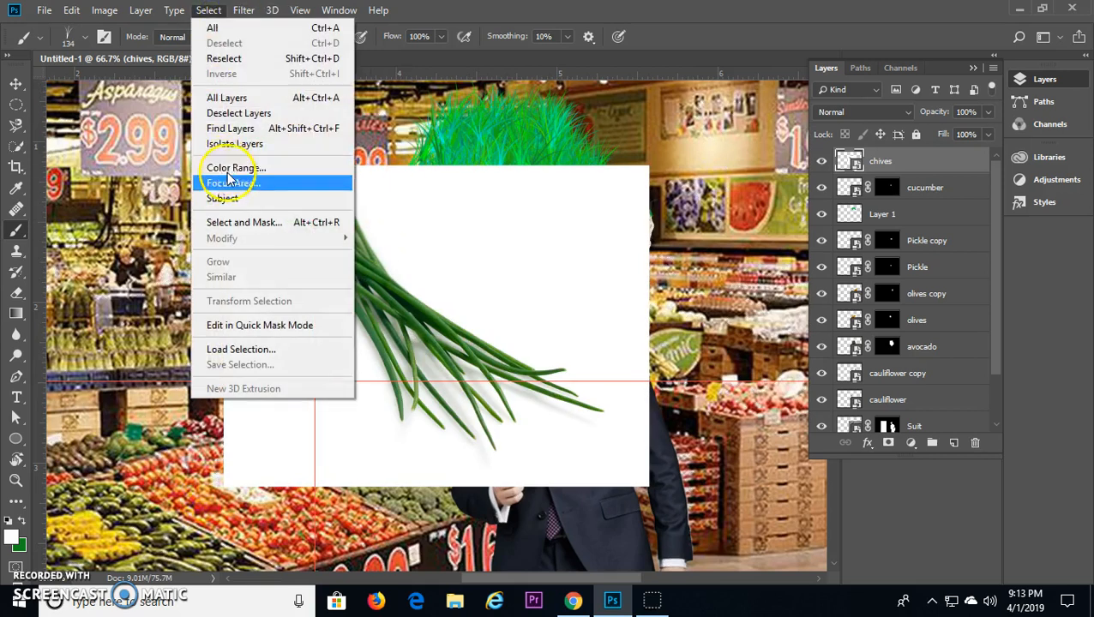
click(210, 165)
drag(657, 191, 709, 194)
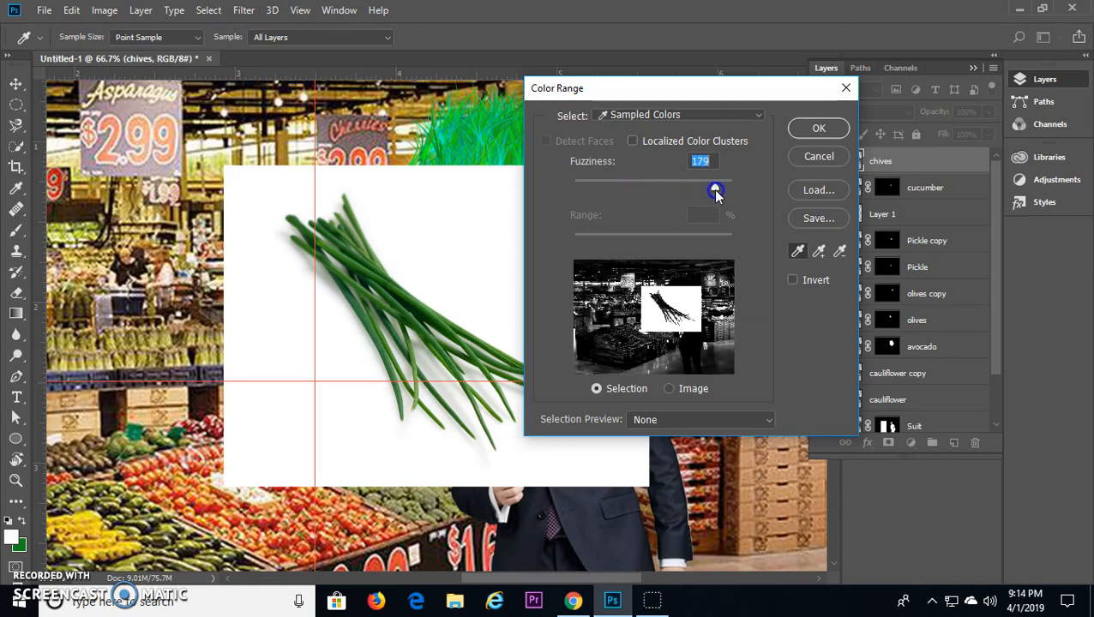
click(821, 129)
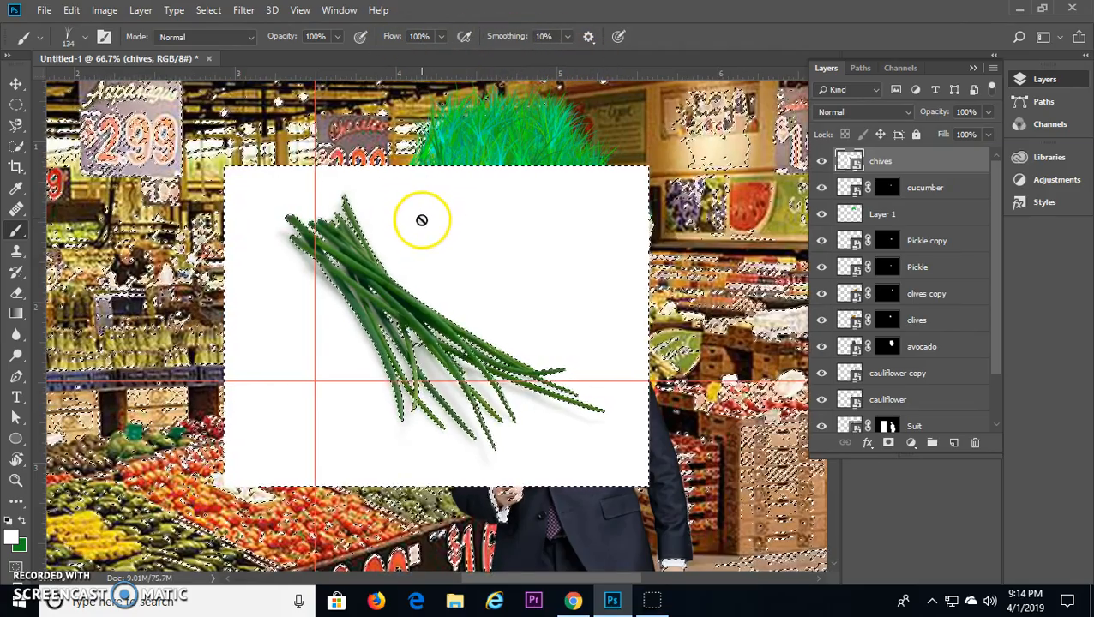
Step: Invert the background selection and add it as a layer mask so that only the chives show
click(889, 443)
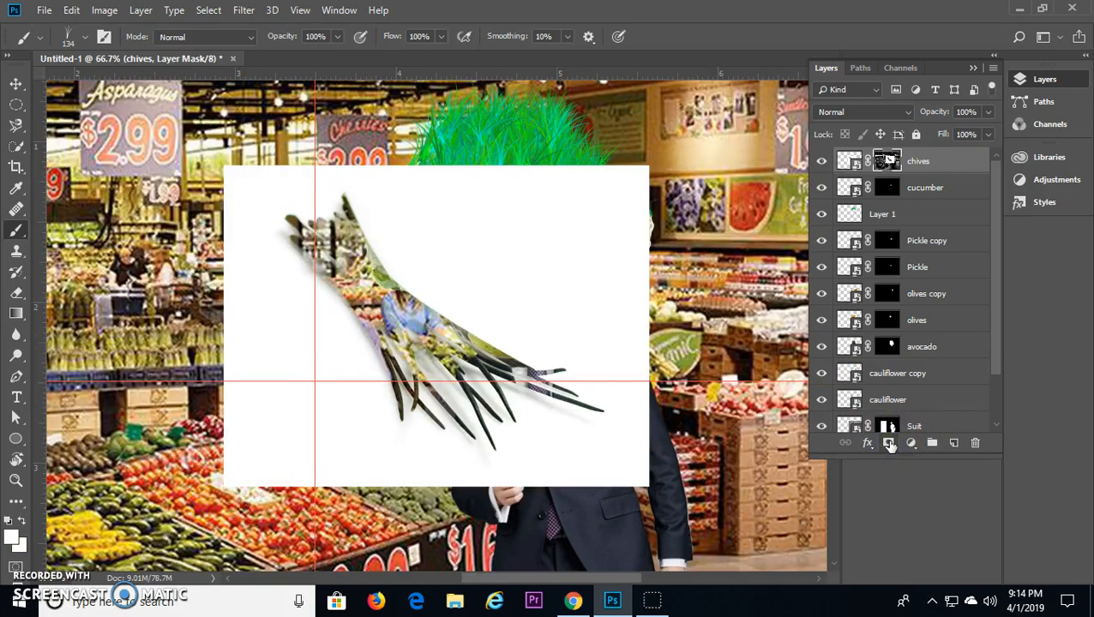
key(ctrl+z)
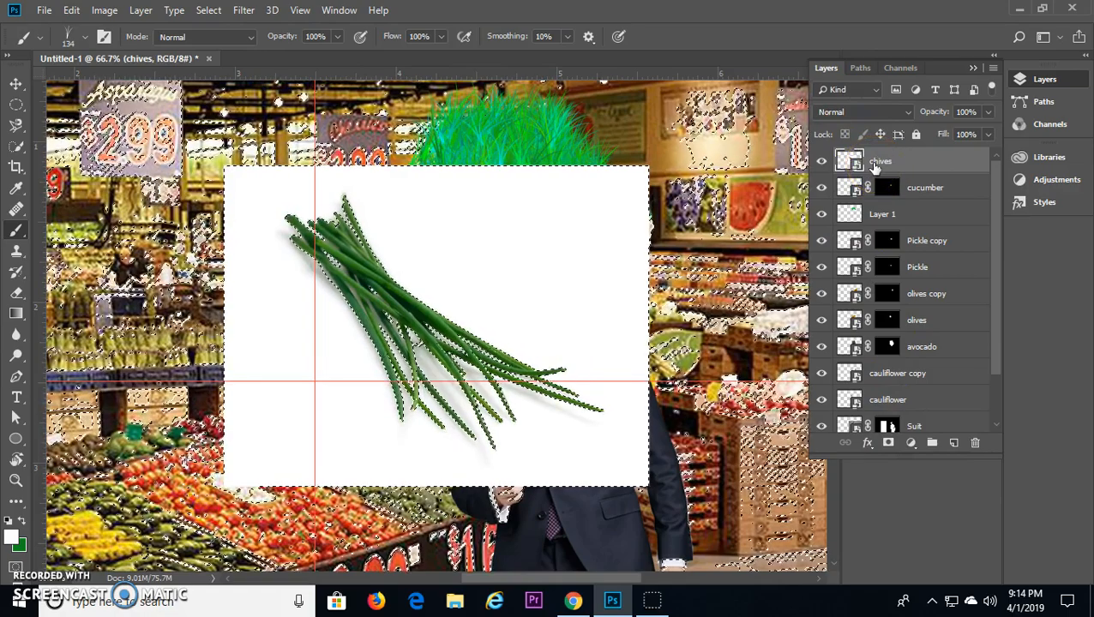
click(210, 10)
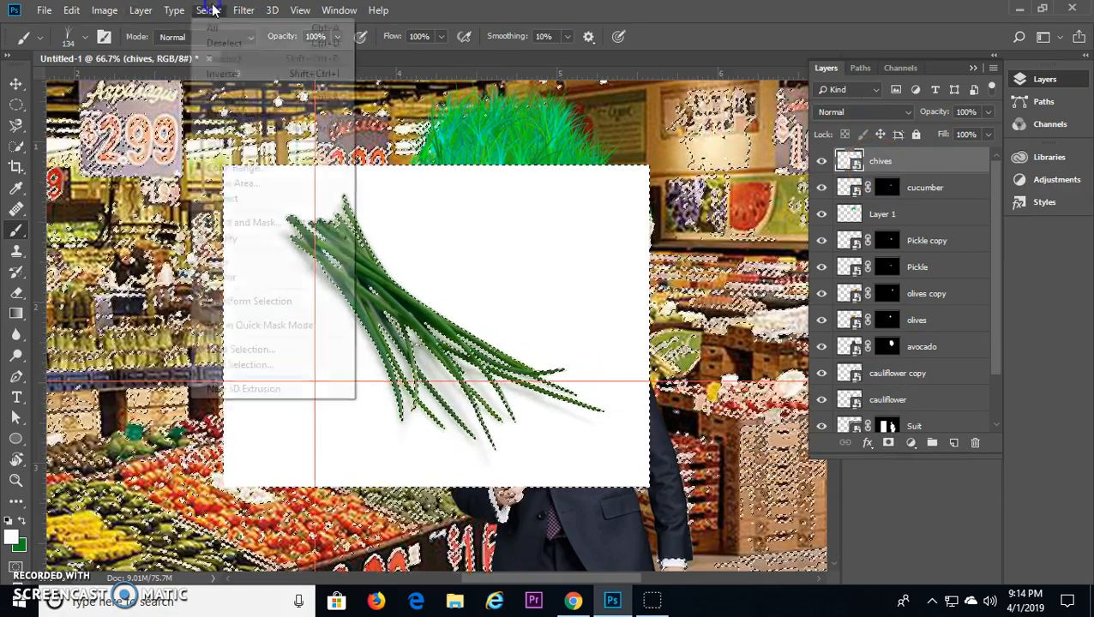
click(247, 77)
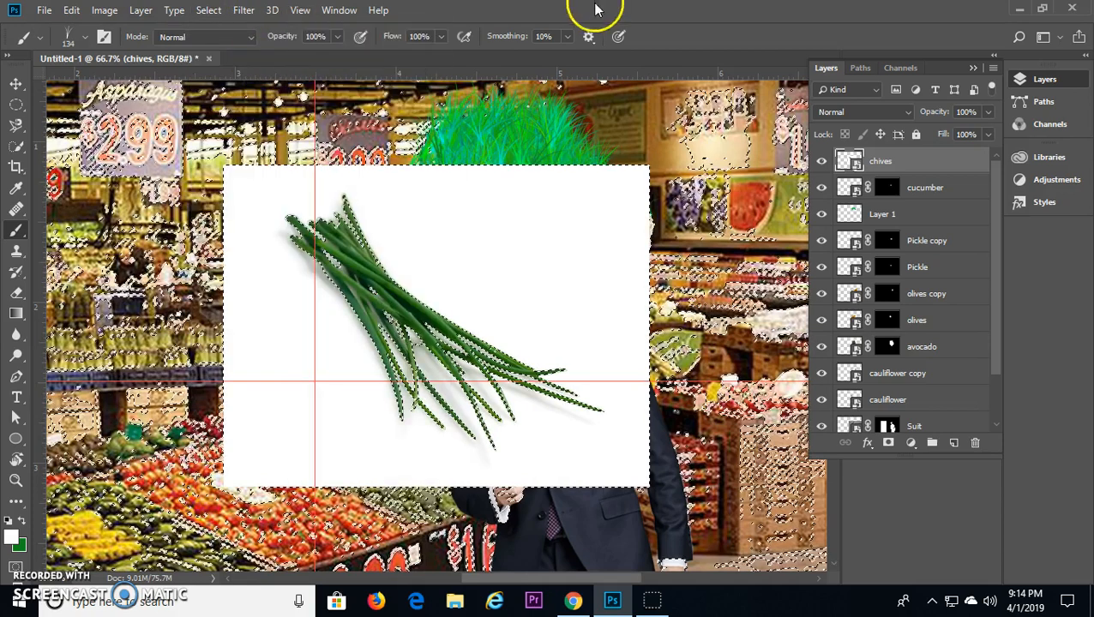
click(888, 442)
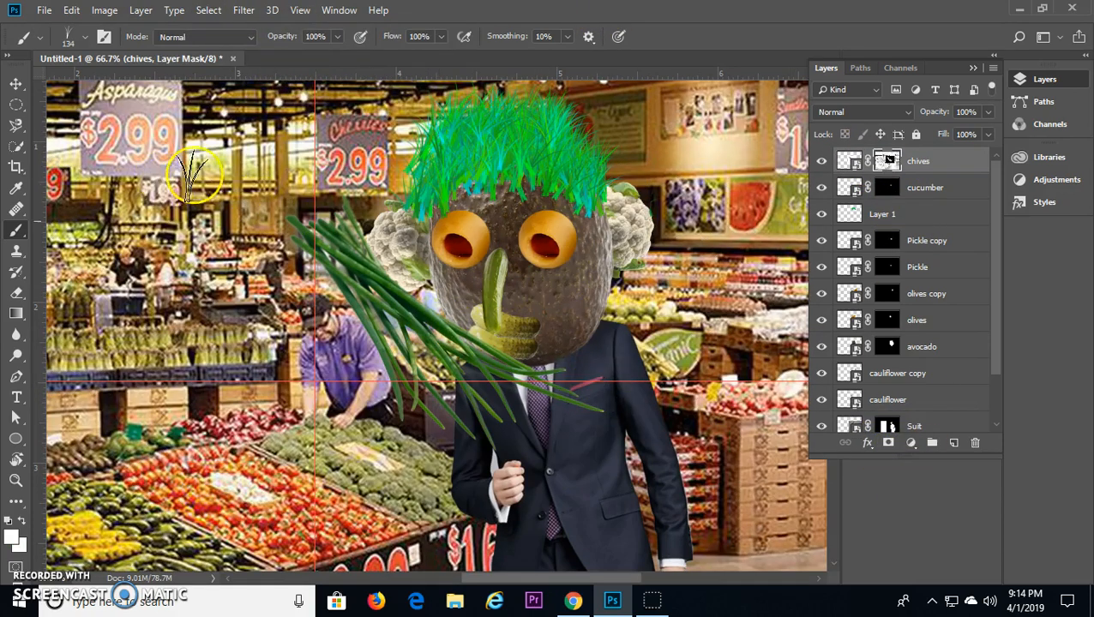
Step: Shrink and rotate the masked chives and place them as an eyebrow above one olive eye
click(16, 85)
drag(453, 358, 672, 316)
key(ctrl+t)
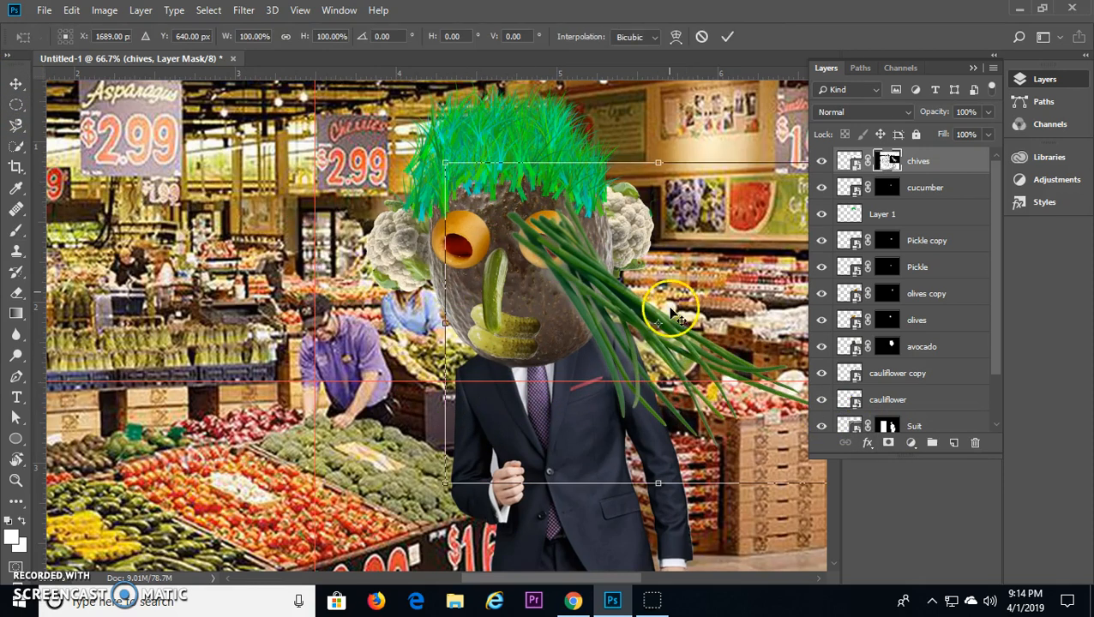
drag(429, 153, 706, 328)
drag(767, 352, 440, 214)
key(Return)
Step: Rotate and position the chives copy as the matching eyebrow above the other olive eye
click(576, 225)
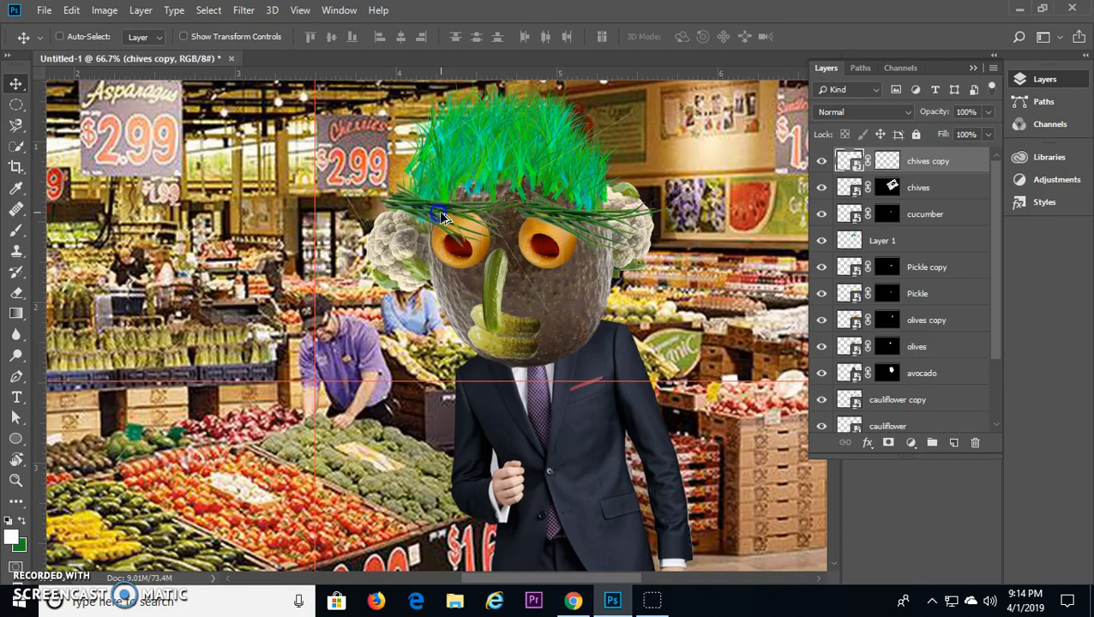
key(ctrl+t)
drag(581, 97, 367, 391)
drag(501, 188, 468, 211)
click(728, 34)
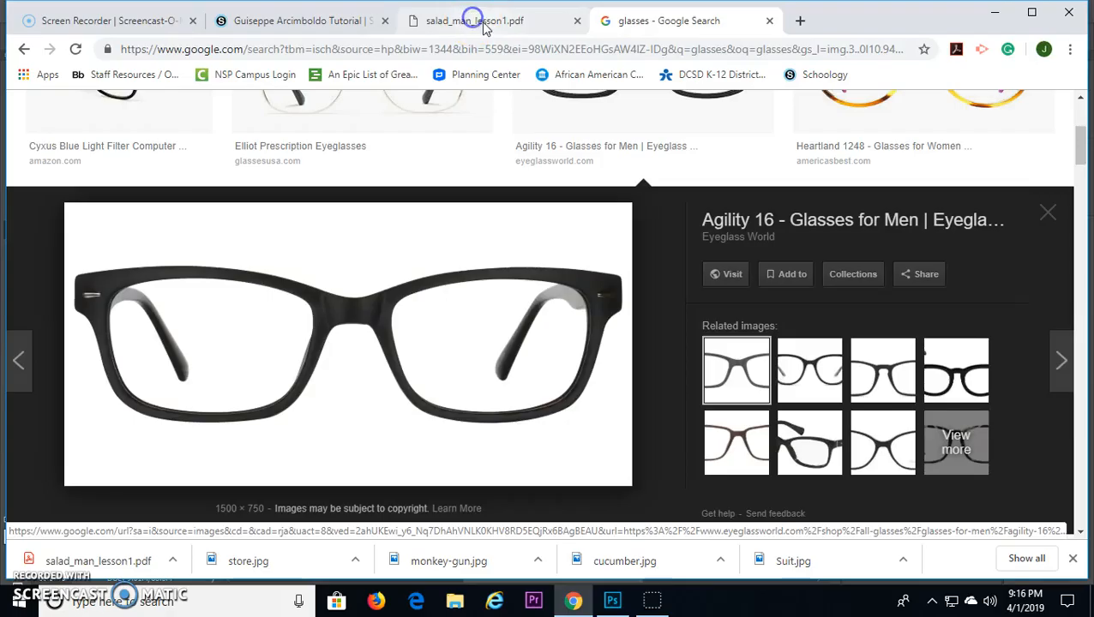
Step: Review the glasses instructions in salad_man_lesson1.pdf in Chrome and open the black-framed glasses picture from the Google image search
click(504, 31)
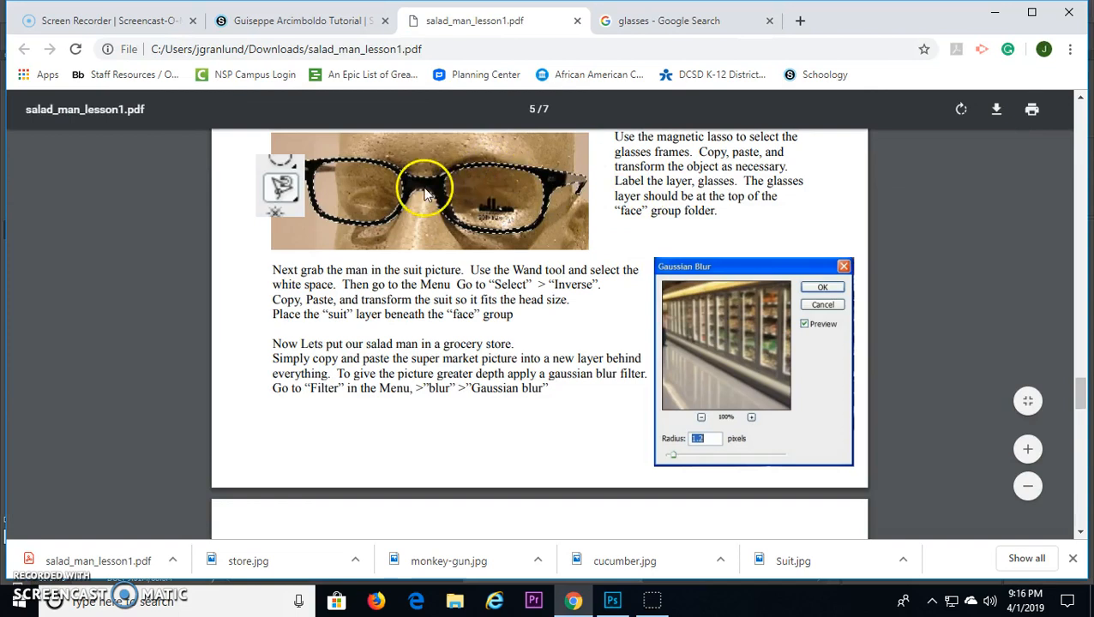
click(665, 20)
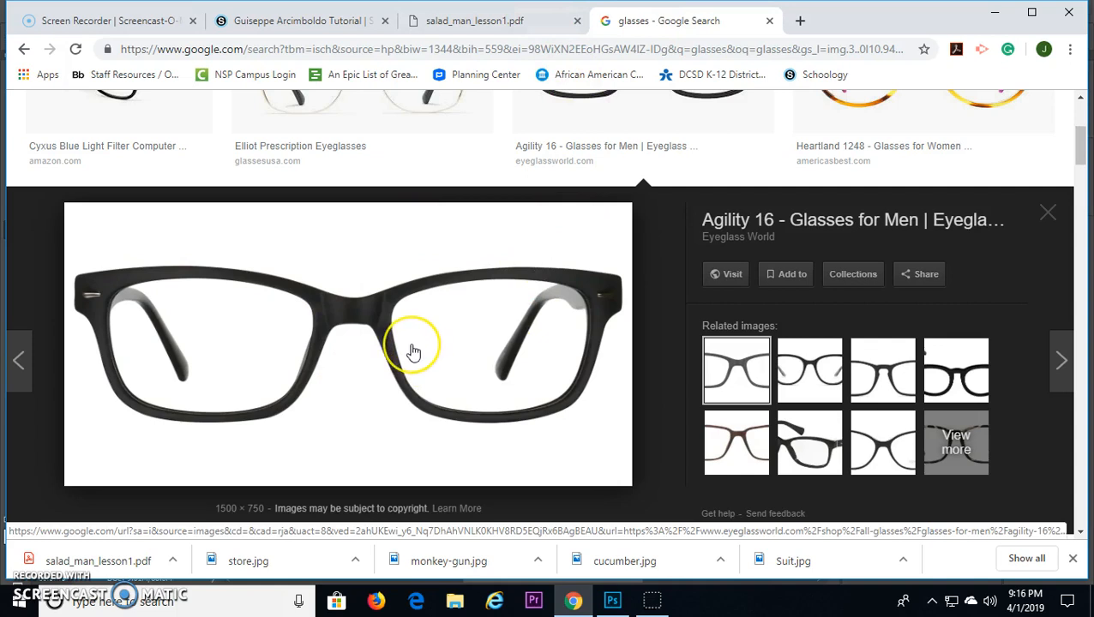
right_click(343, 324)
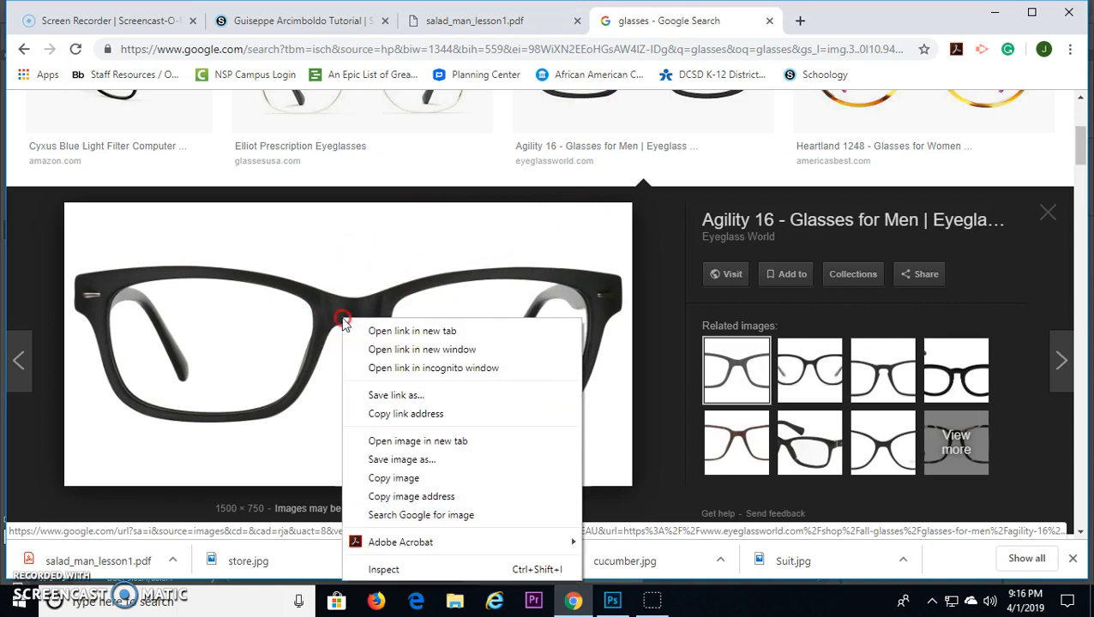
click(326, 469)
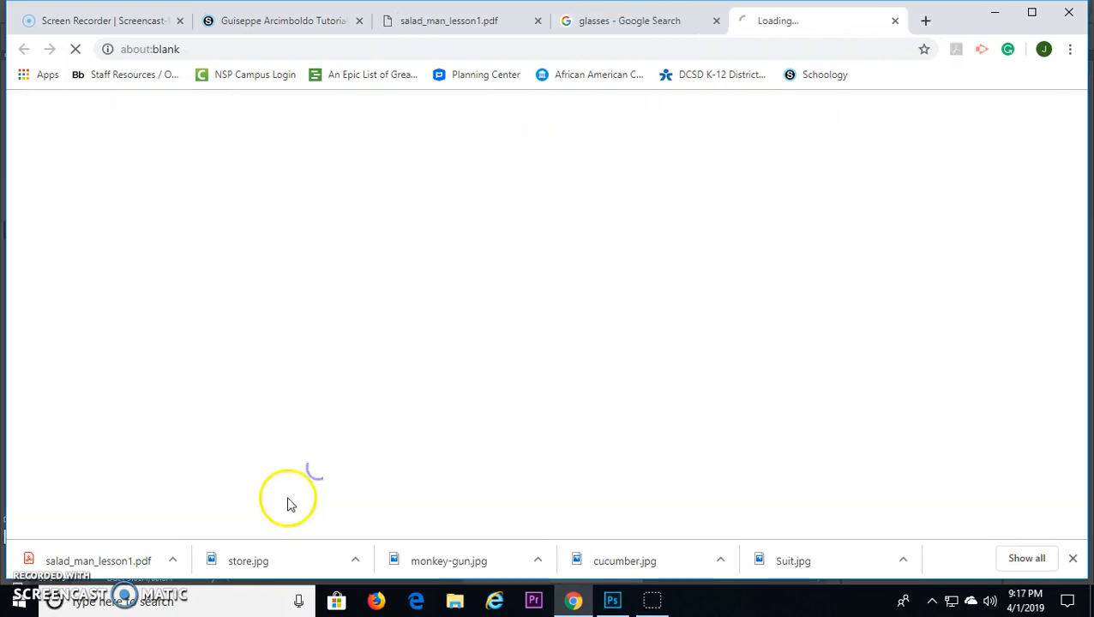
Step: Return to Photoshop, select the black glasses frame with the Magic Wand at tolerance 31 and mask out its white background
key(alt+Tab)
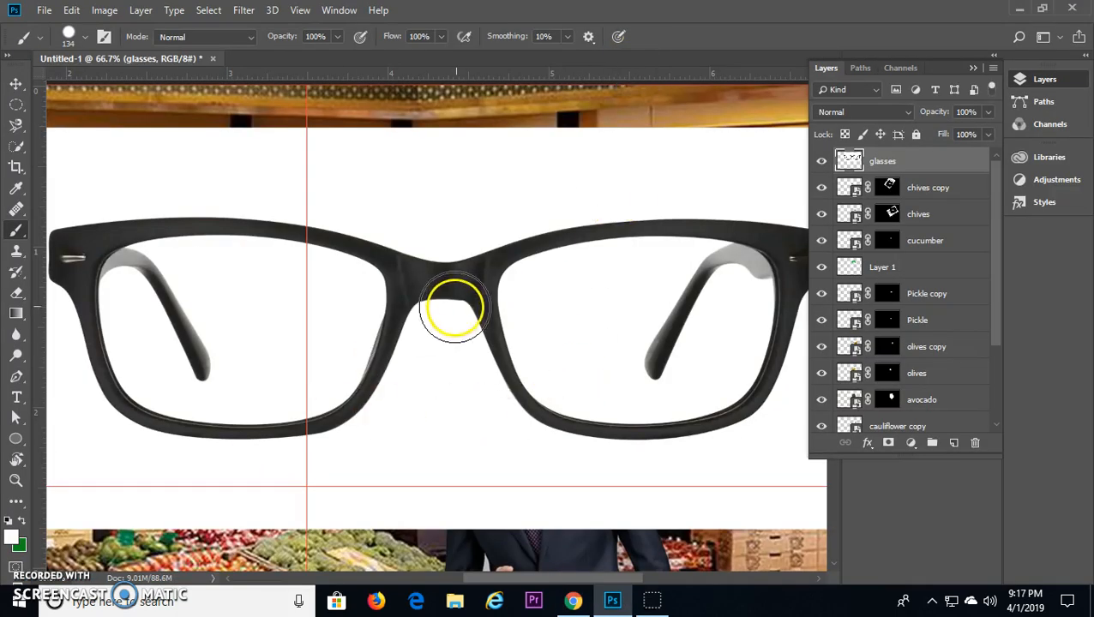
key(ctrl+minus)
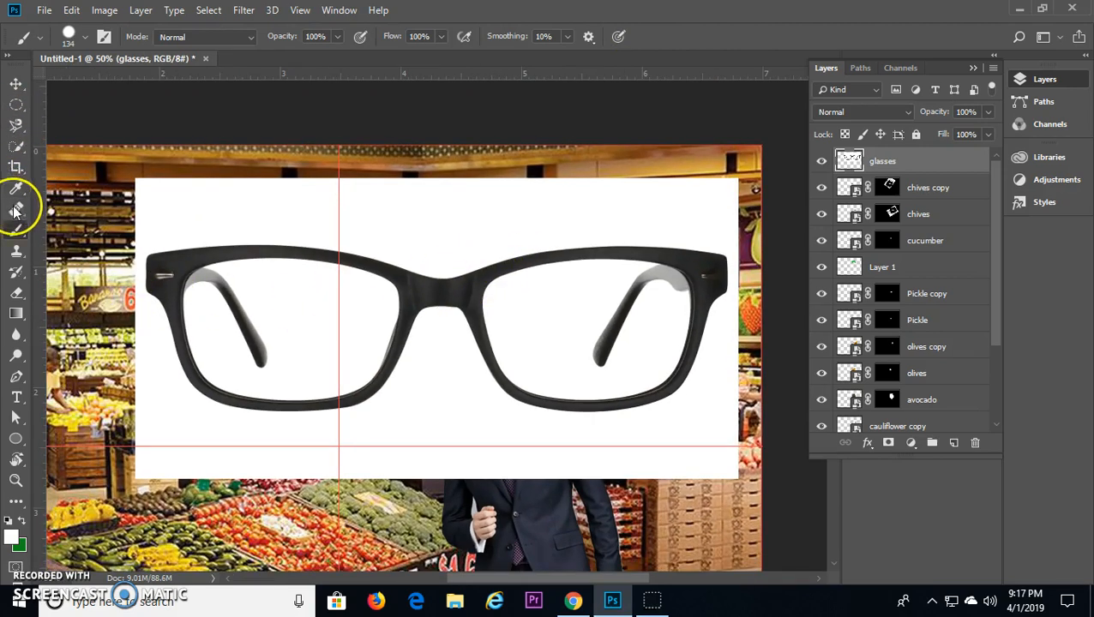
click(17, 150)
click(16, 151)
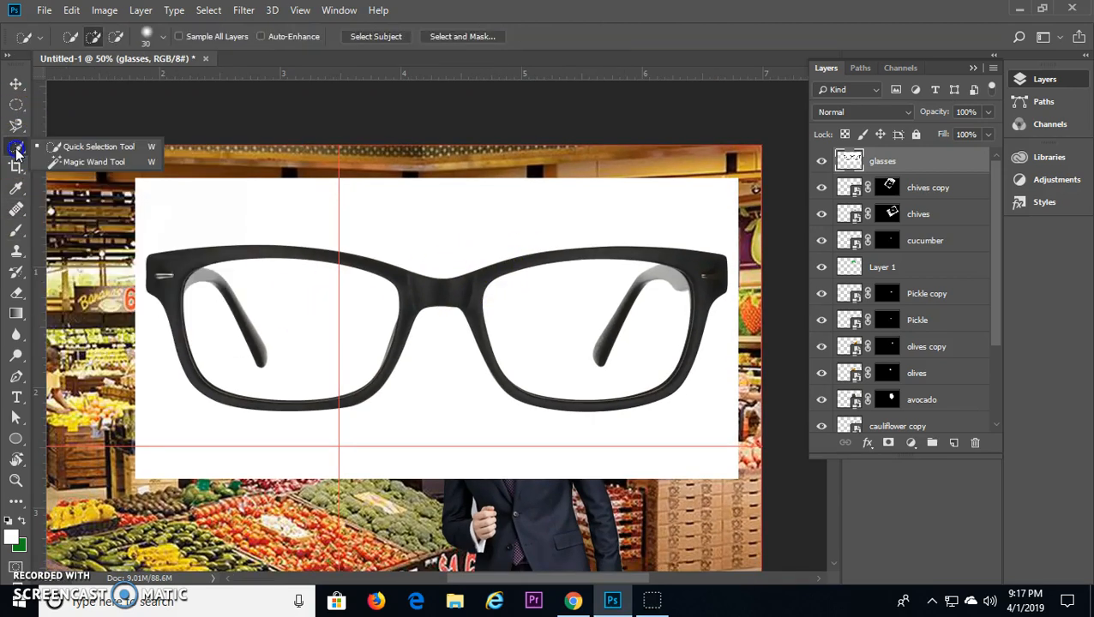
click(16, 127)
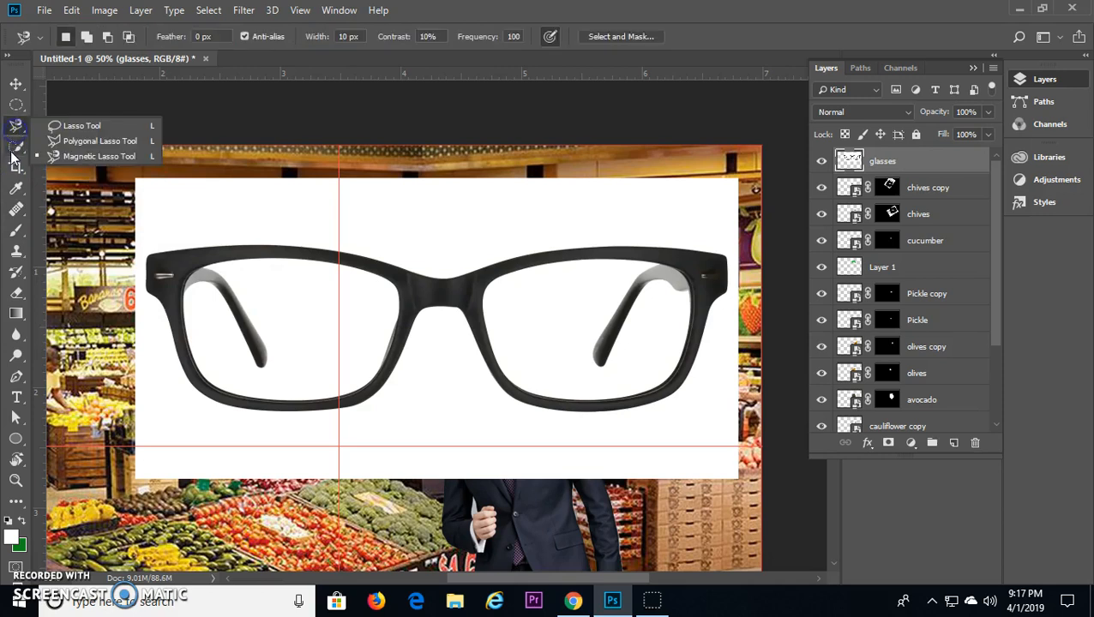
click(14, 151)
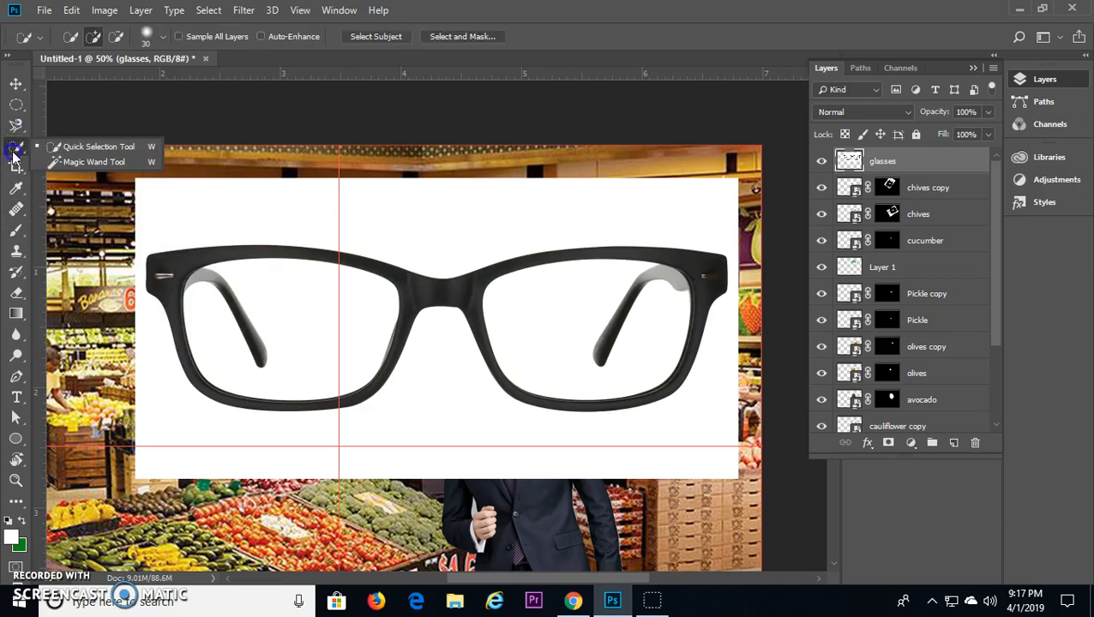
click(89, 162)
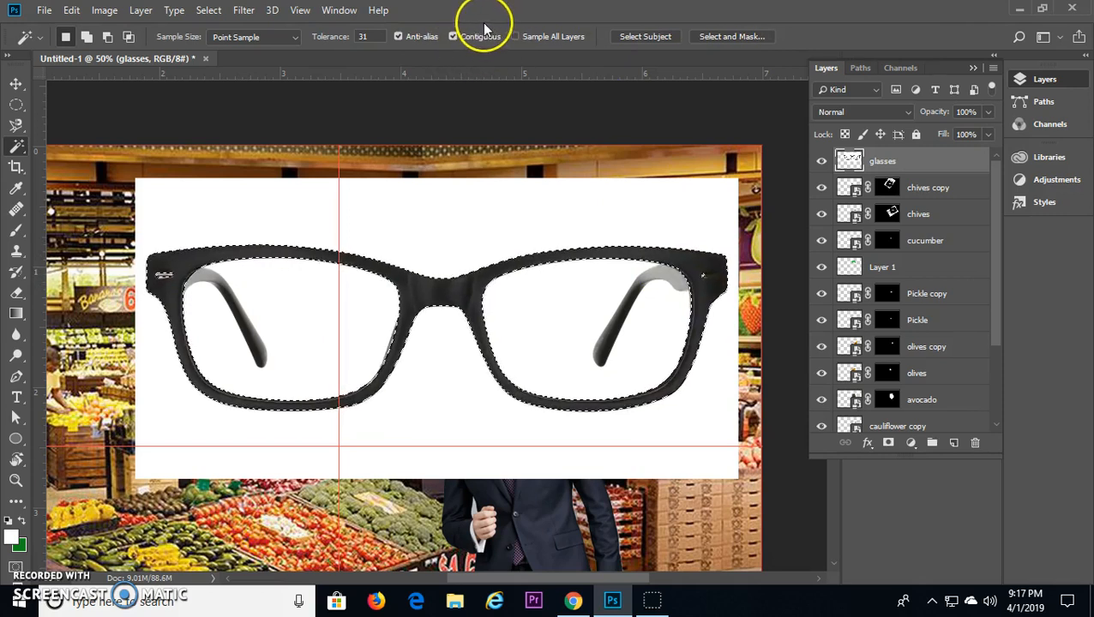
click(888, 443)
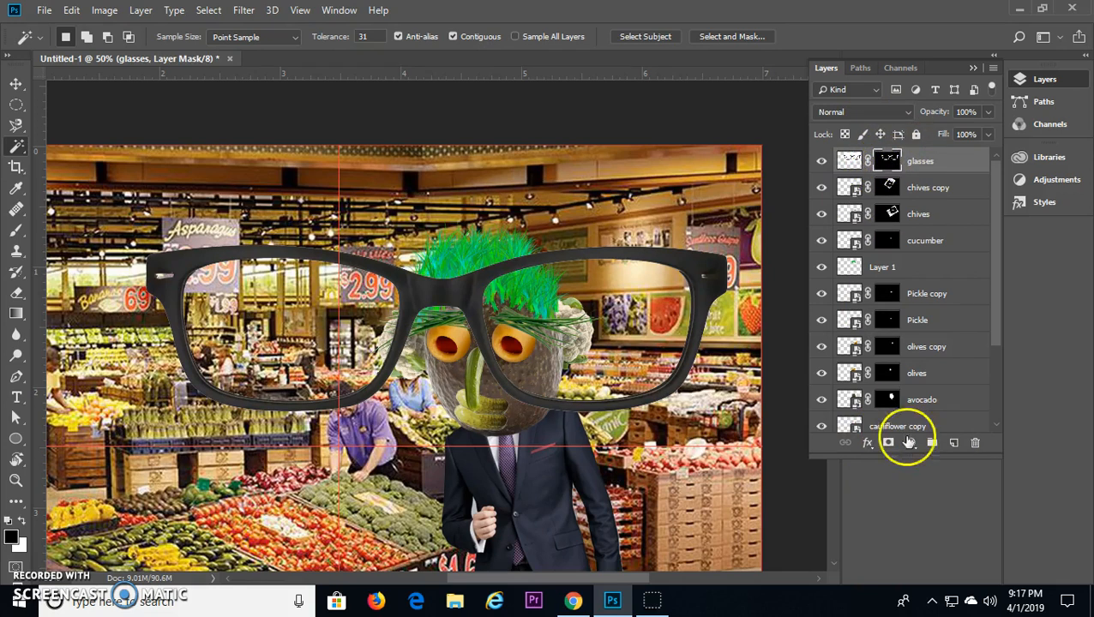
Step: Move the glasses layer directly above the olives layer and scale the glasses to about 31% to fit over the eyes
drag(848, 163, 864, 358)
key(ctrl+t)
drag(137, 180, 407, 322)
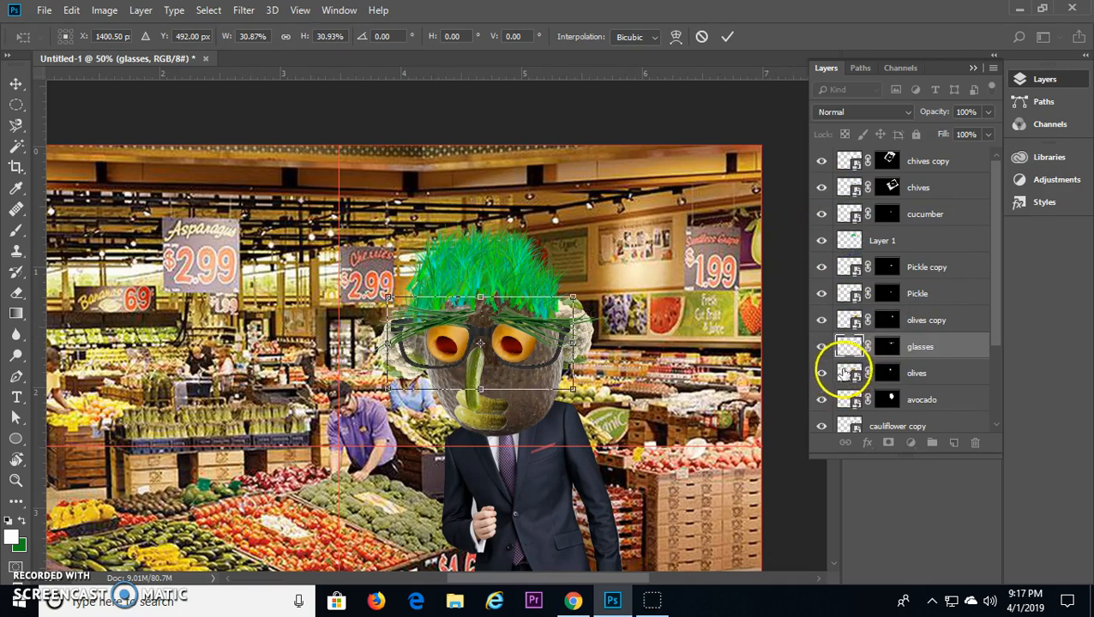
key(Return)
key(w)
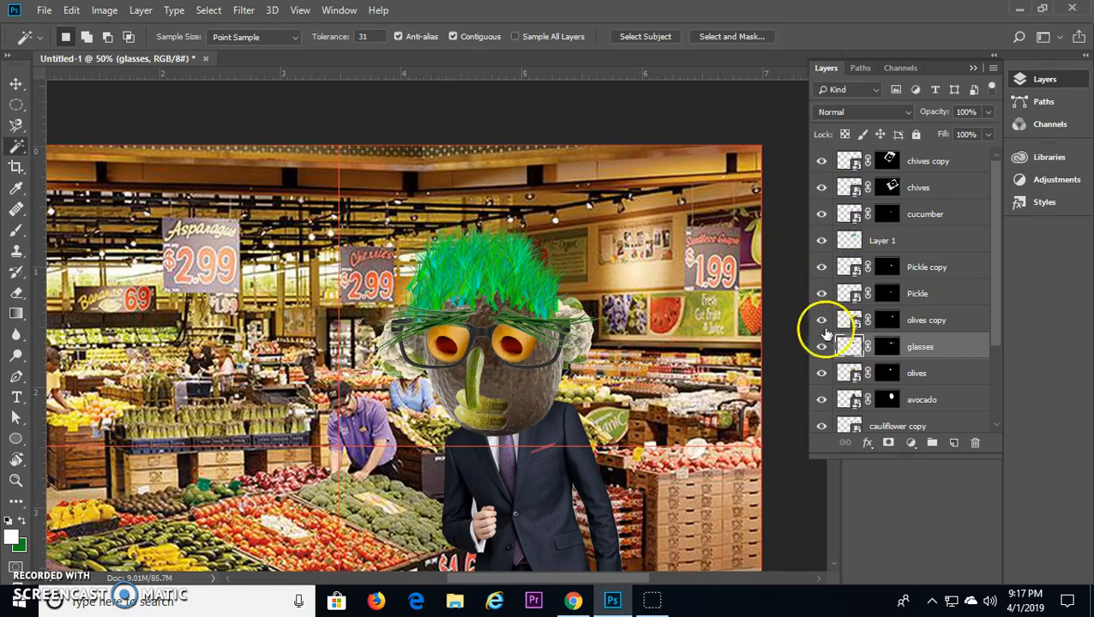
Step: Read the Gaussian blur, blueish tint and vignette instructions in the lesson PDF in Chrome and return to Photoshop
key(alt+Tab)
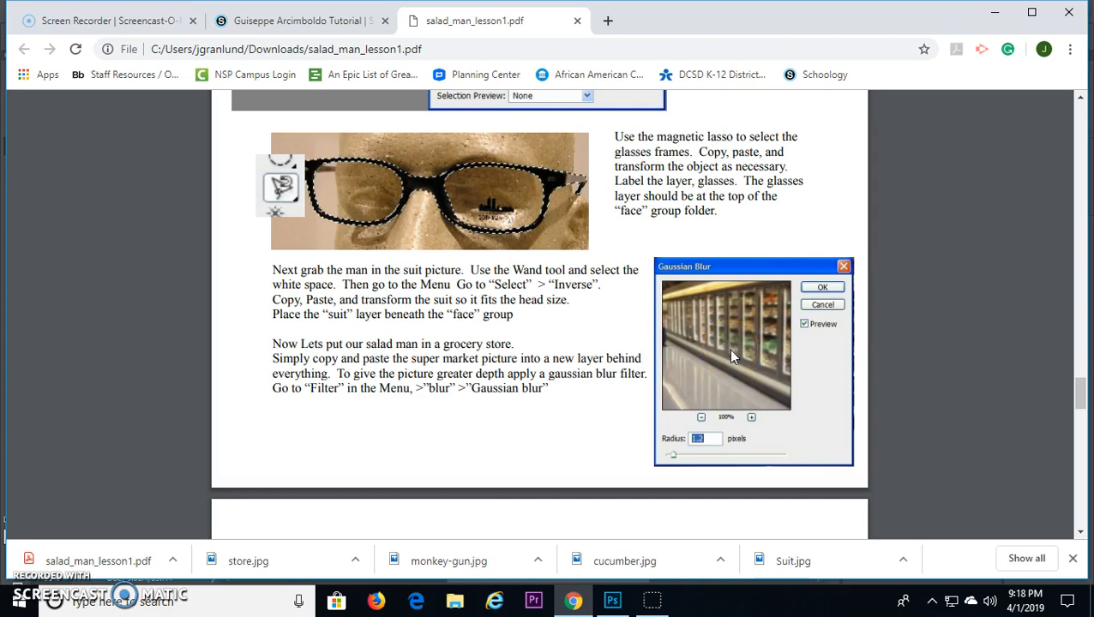
scroll(667, 339, down, 4)
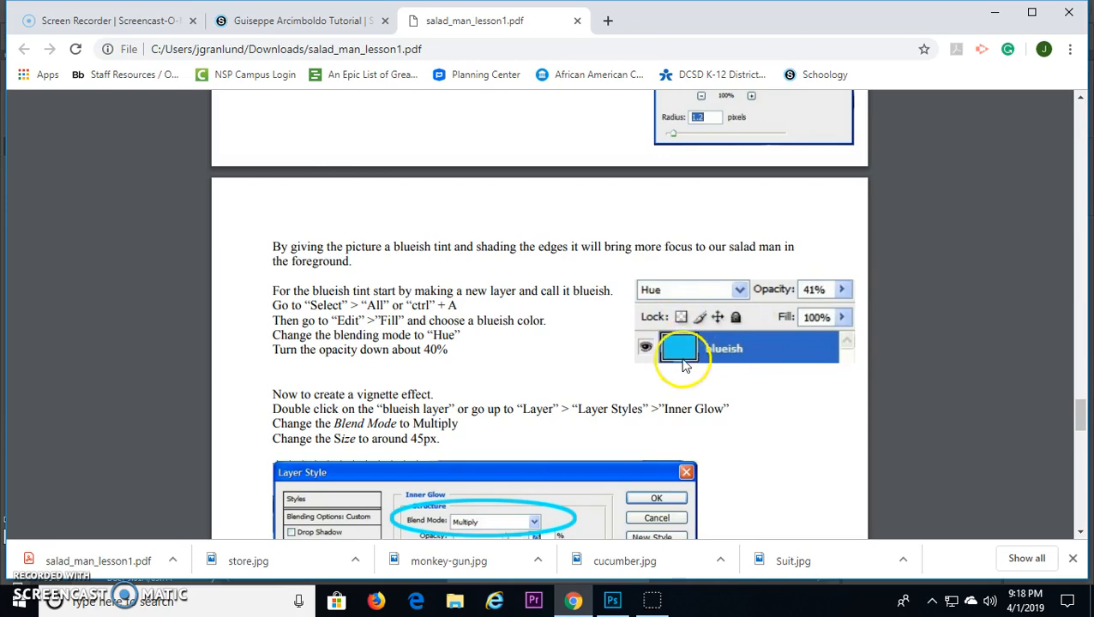
click(612, 600)
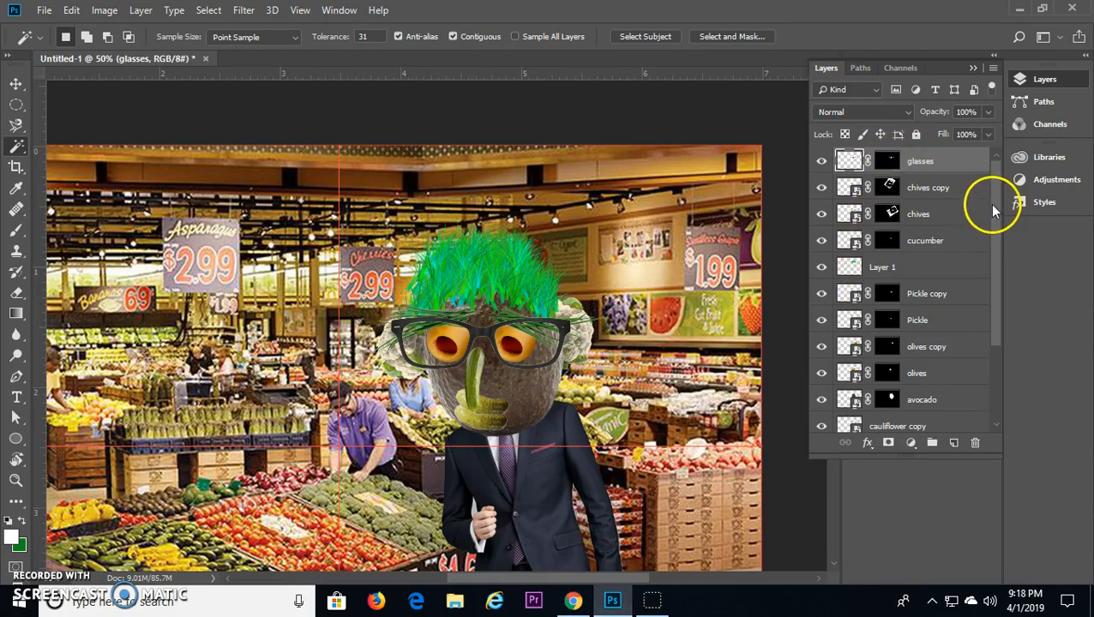
Step: Apply a Gaussian Blur with a radius of 3.5 pixels to the store layer
drag(994, 206, 992, 415)
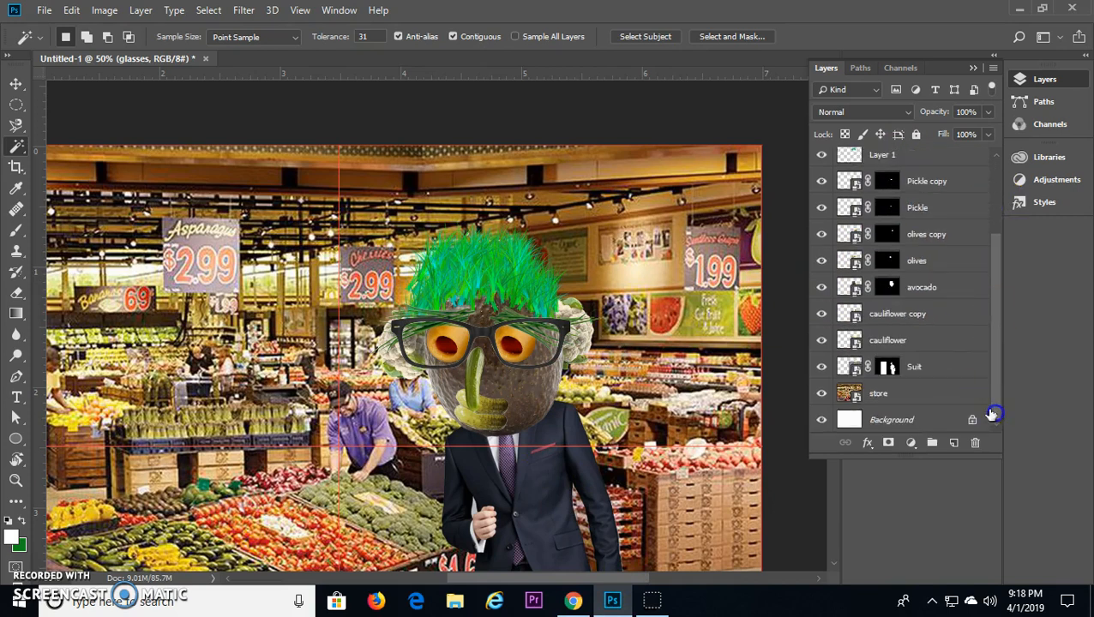
click(925, 392)
drag(383, 525, 556, 418)
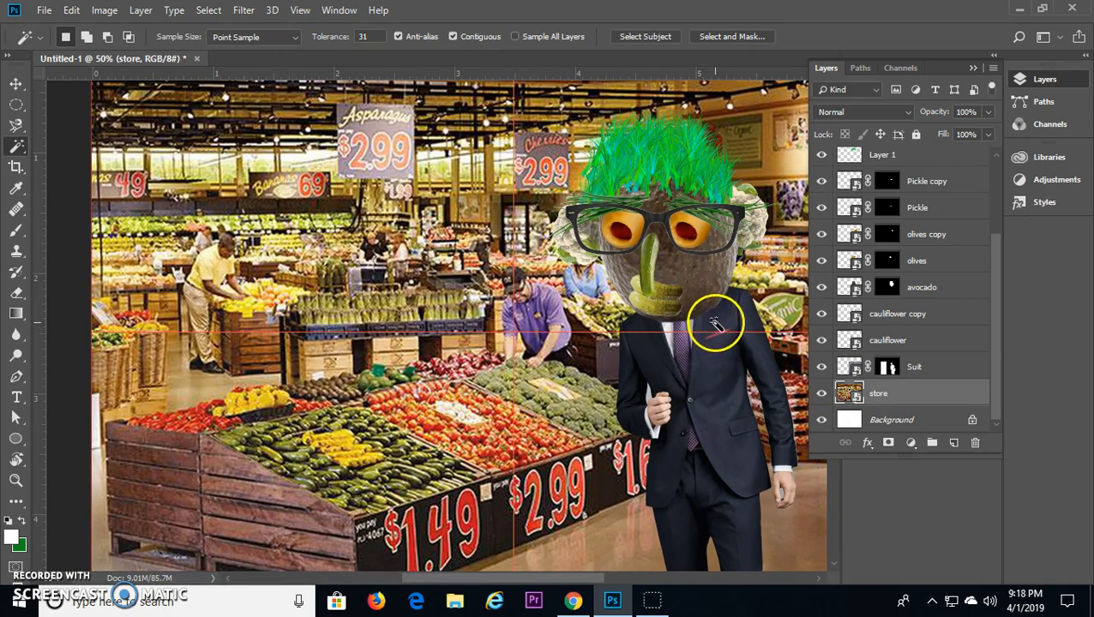
click(245, 10)
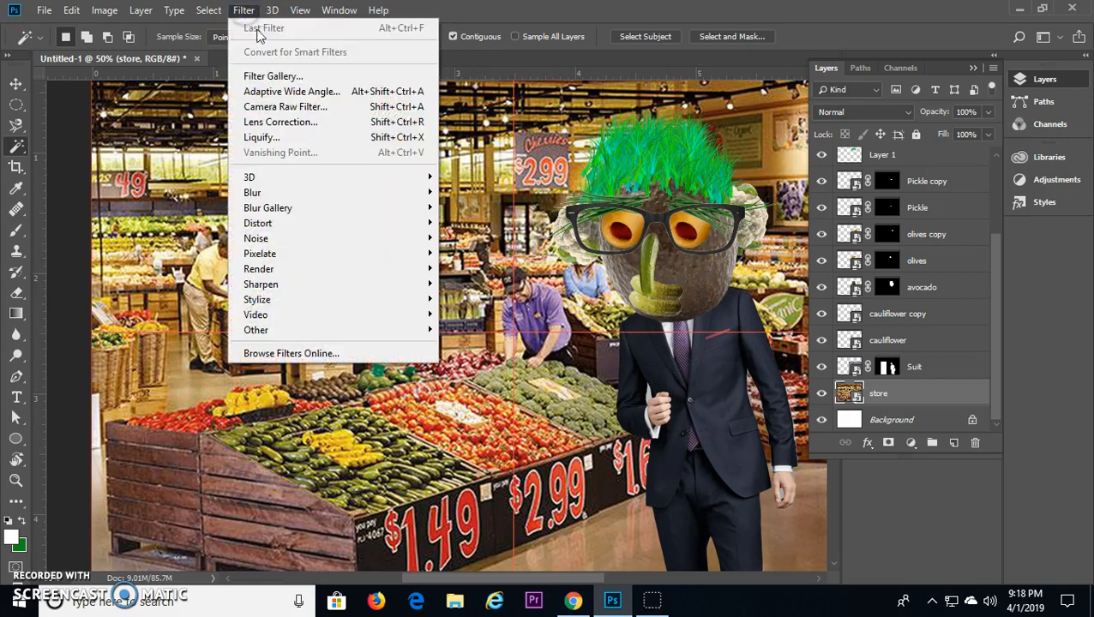
mouse_move(281, 192)
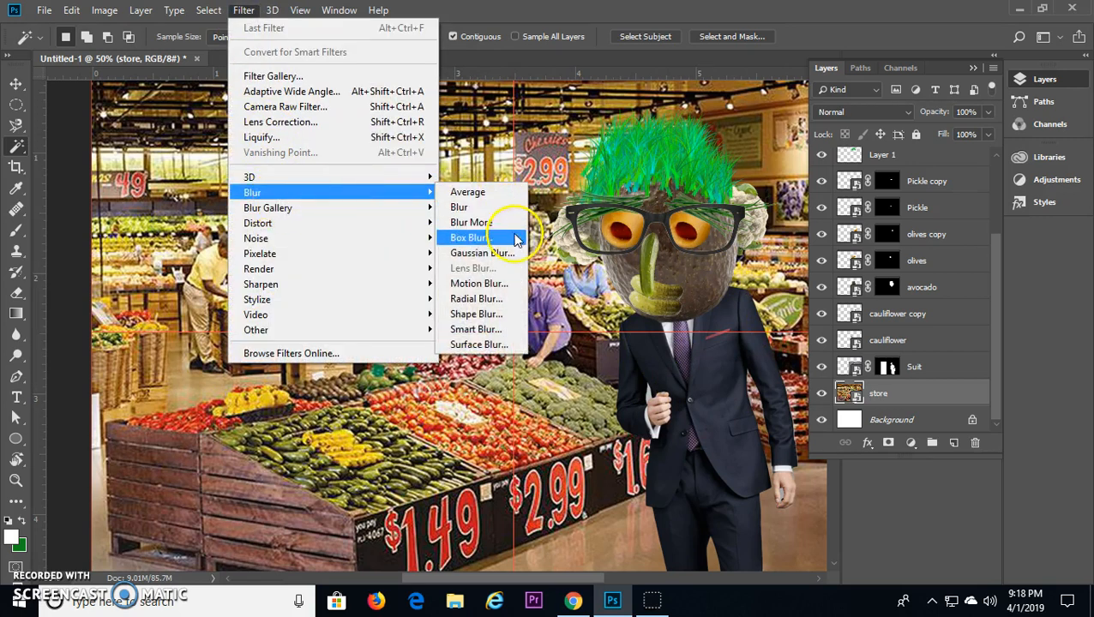
click(507, 258)
drag(560, 113, 289, 78)
drag(212, 325, 190, 336)
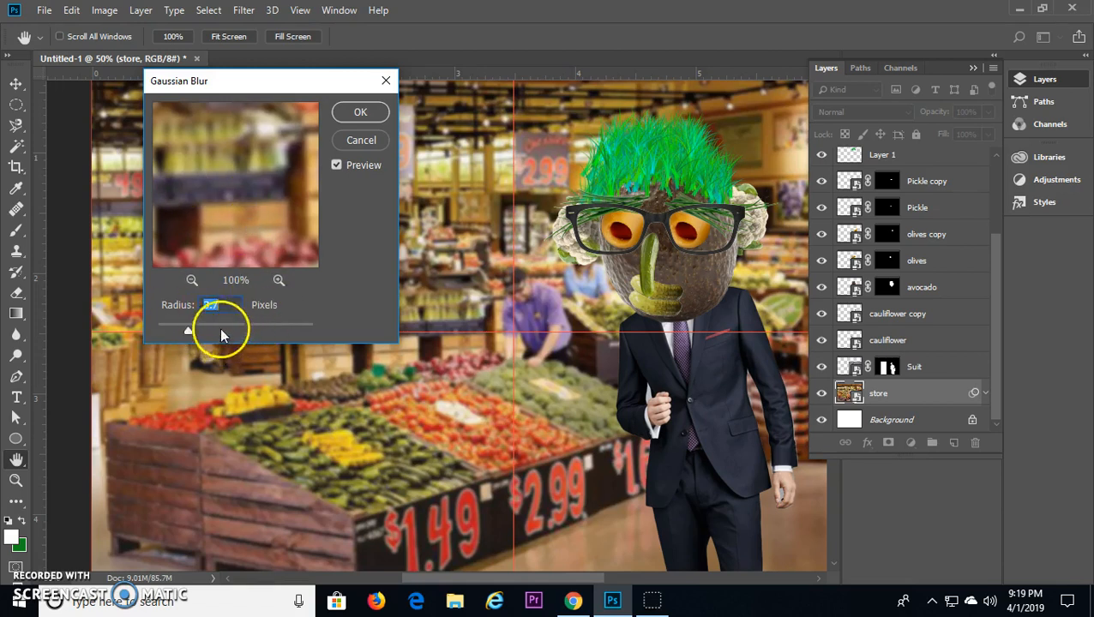
drag(191, 334, 183, 333)
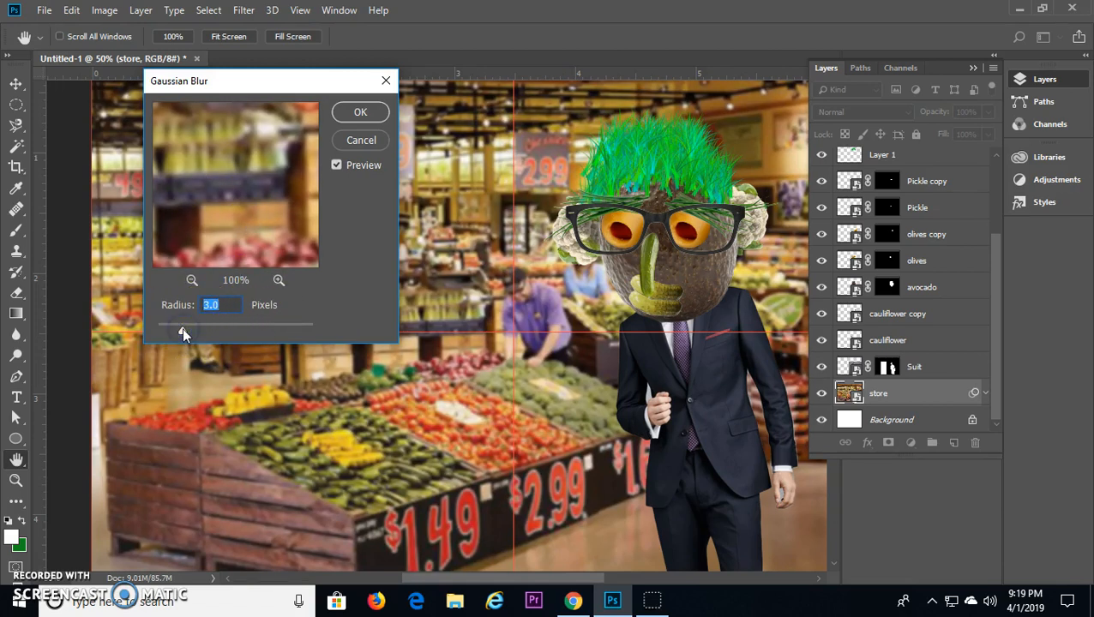
click(364, 114)
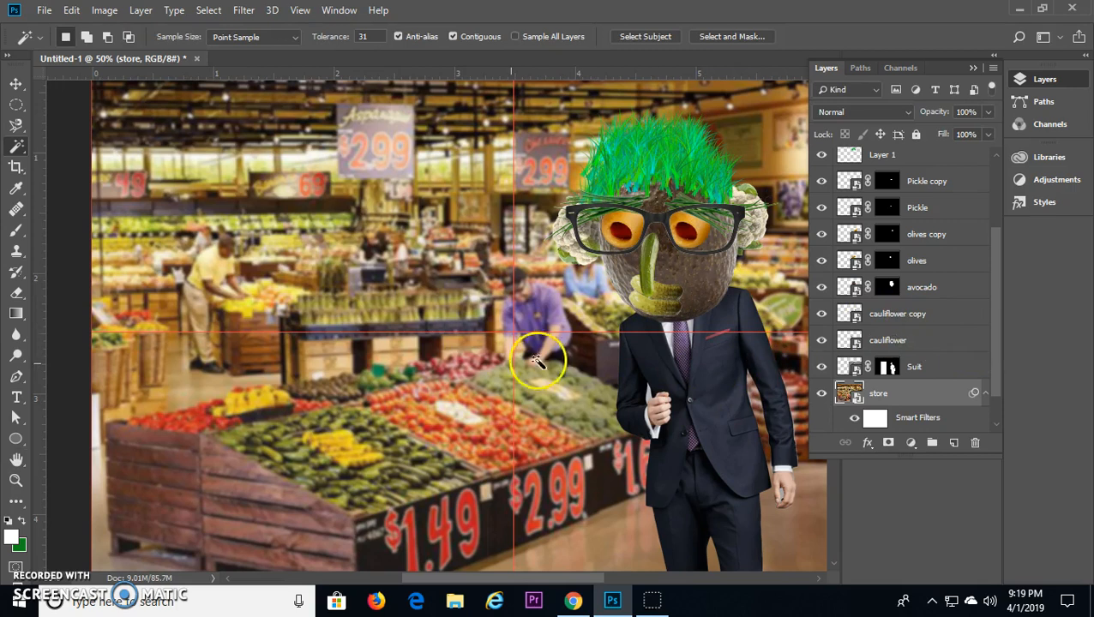
scroll(974, 351, up, 3)
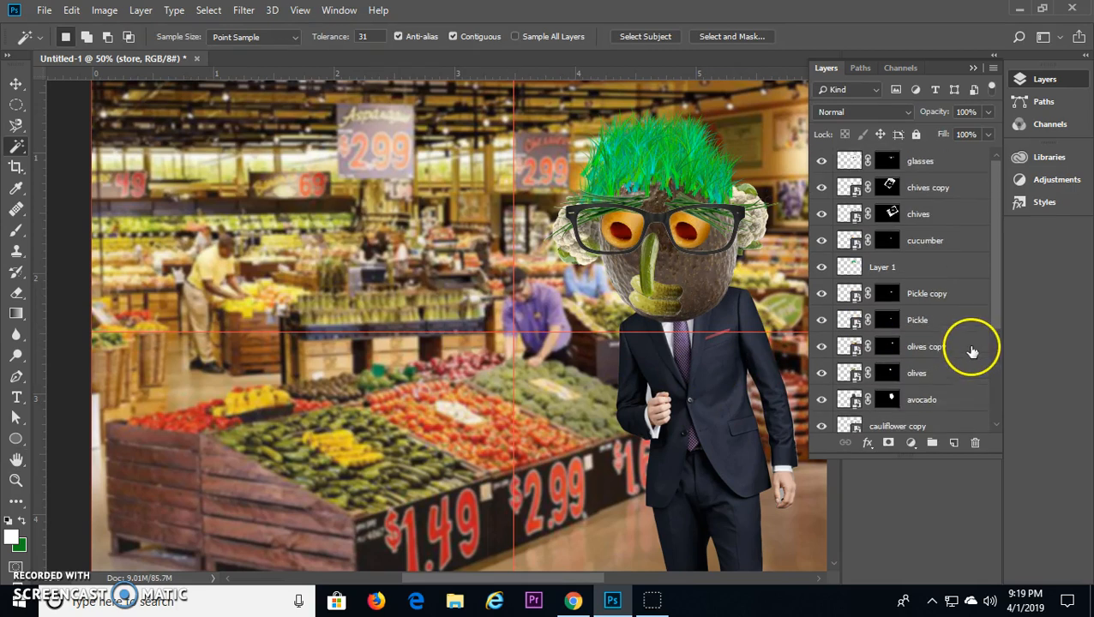
Step: Add a bright blue Solid Color fill layer above the glasses layer
click(949, 162)
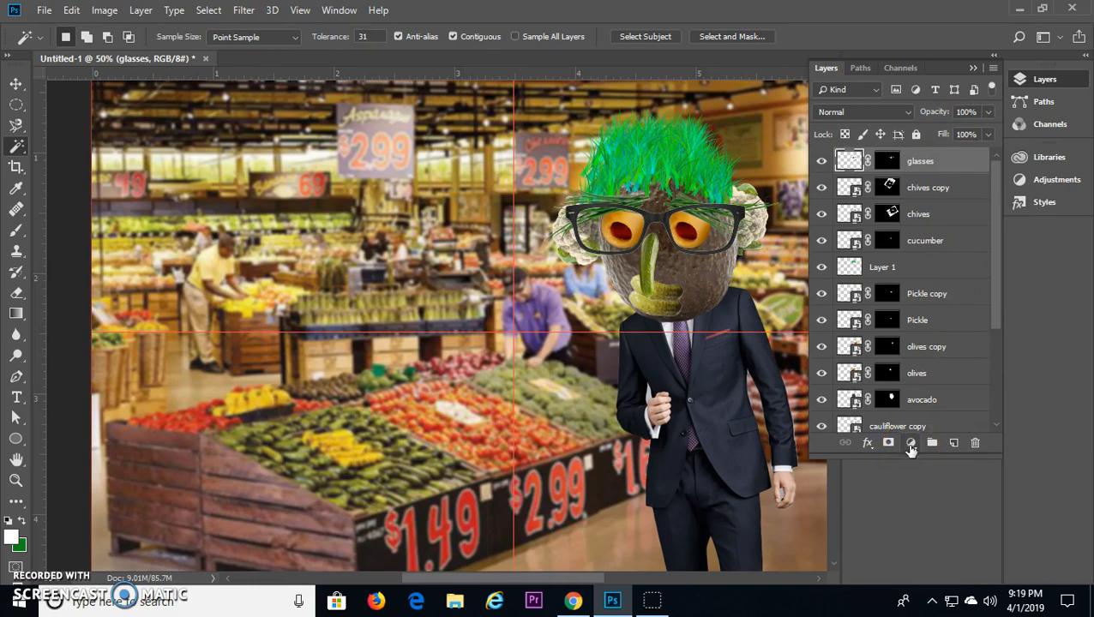
click(911, 444)
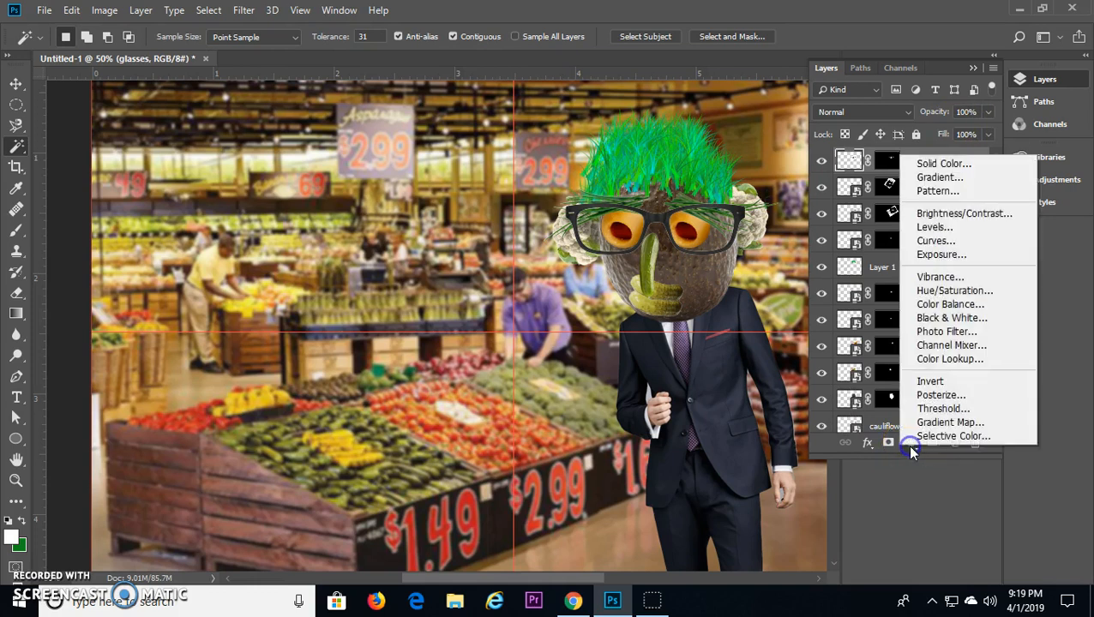
click(927, 165)
click(672, 333)
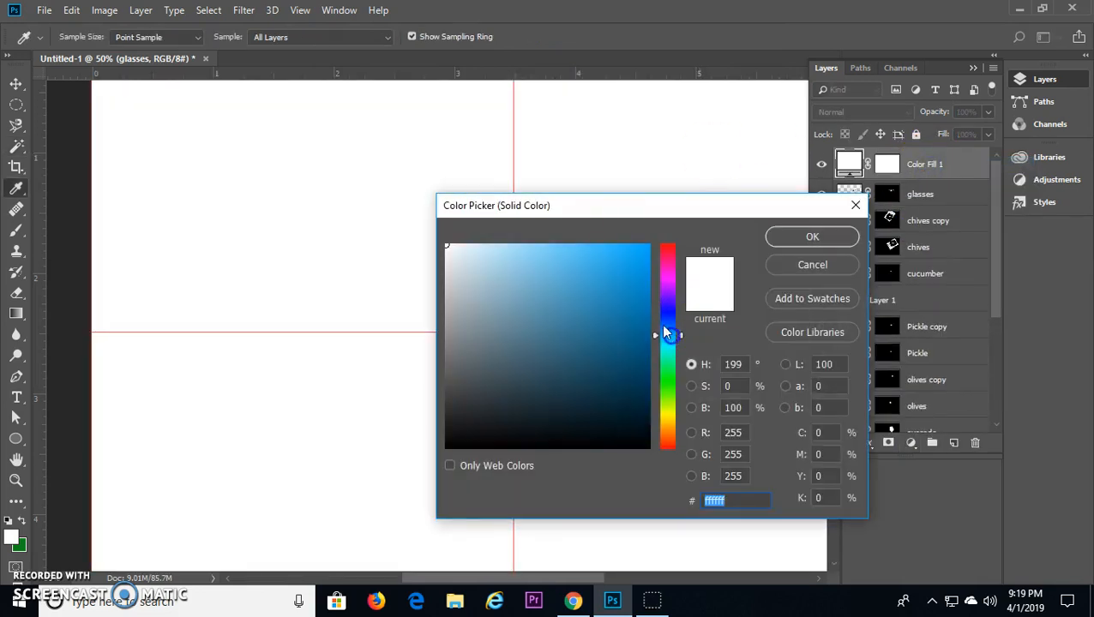
click(643, 246)
click(812, 237)
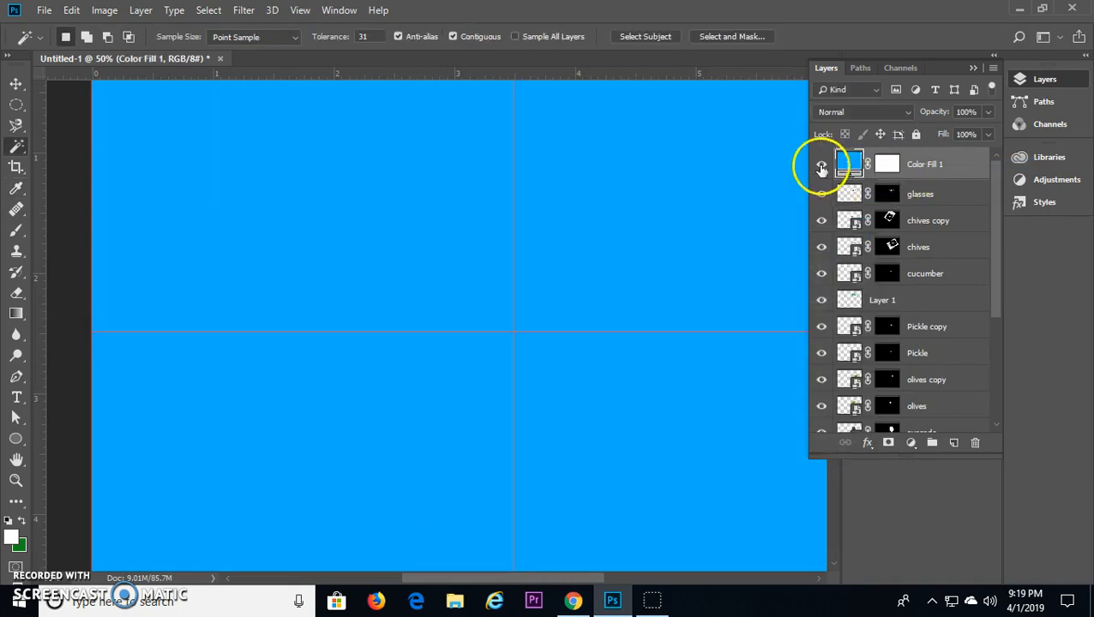
Step: Set the blue fill layer's blend mode to Color and its opacity to 34%
click(832, 112)
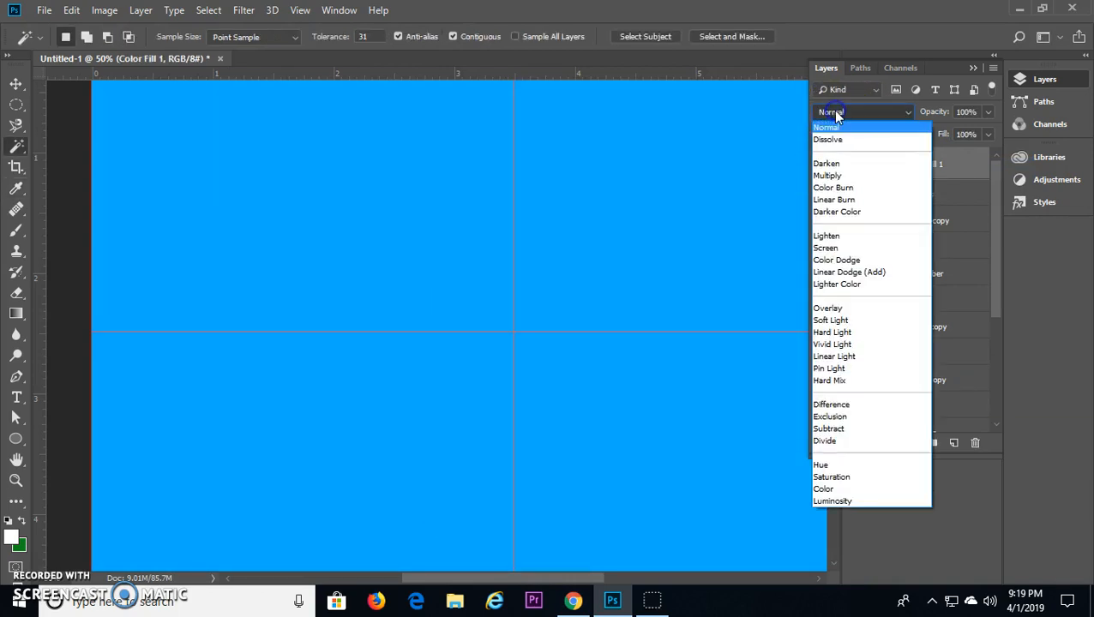
click(840, 489)
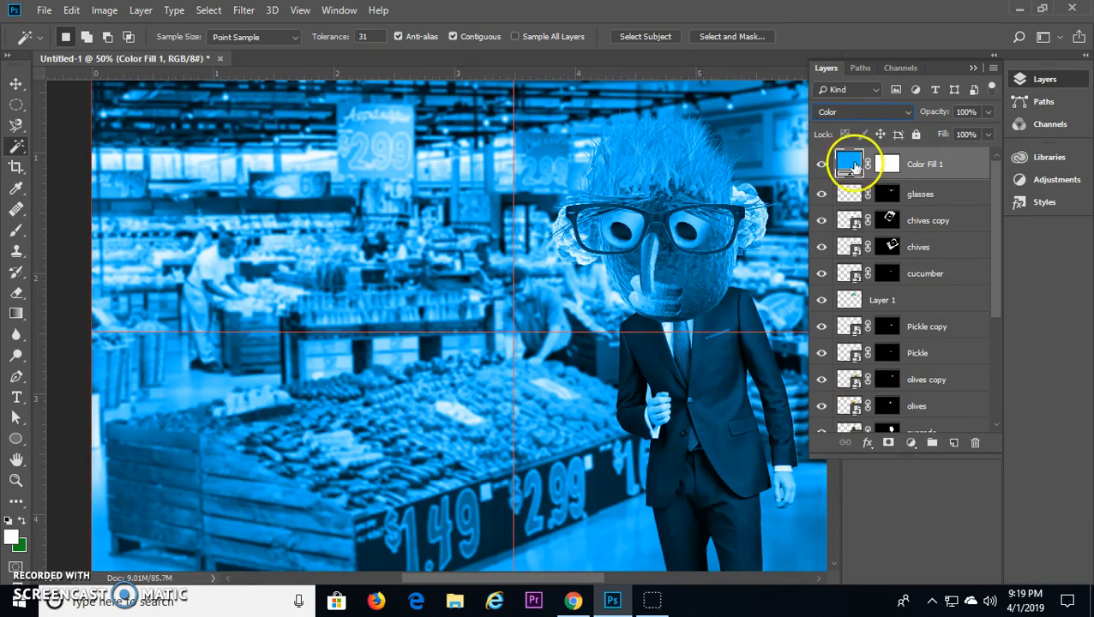
click(988, 113)
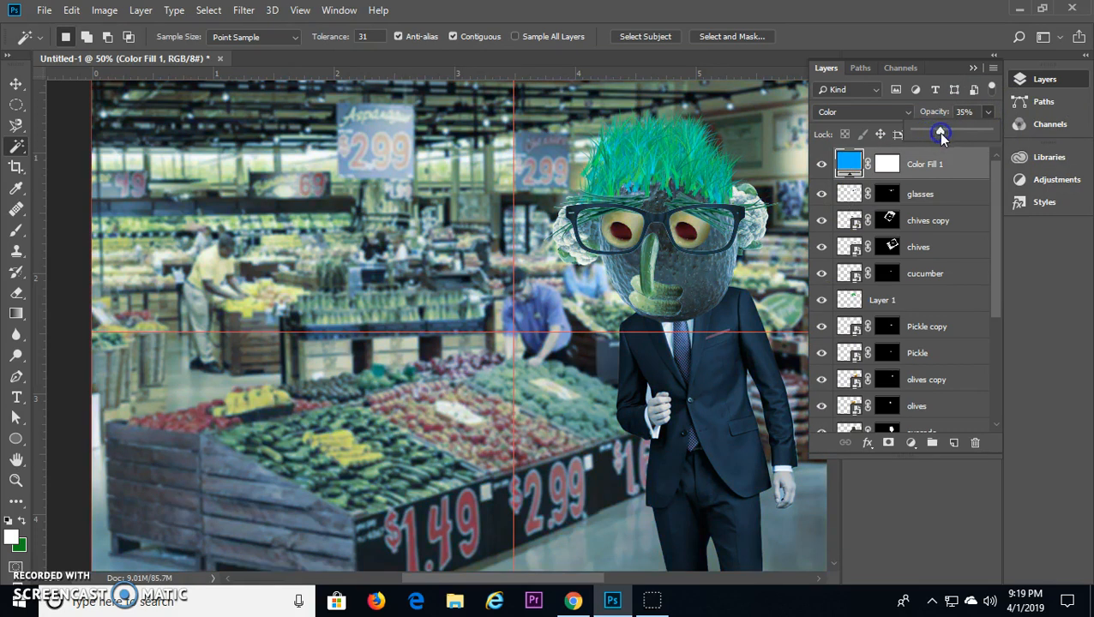
drag(940, 134, 939, 134)
Step: Toggle the blue fill layer's visibility to compare the picture with and without the tint
click(819, 167)
click(819, 165)
click(819, 166)
click(821, 165)
click(821, 164)
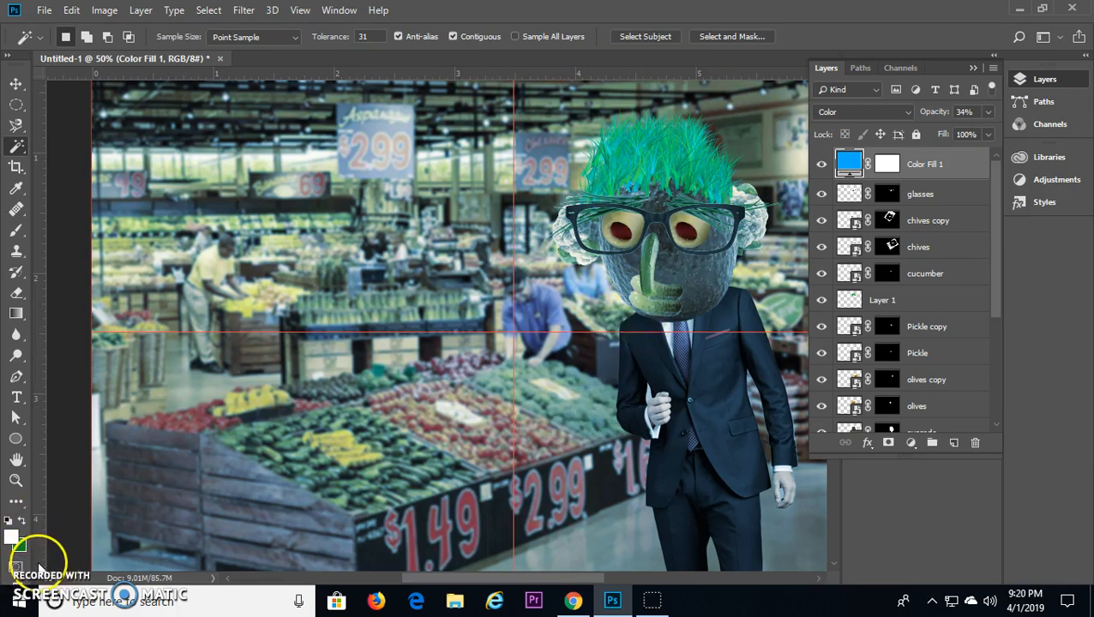
Step: Check the speech bubble example in the lesson PDF in Chrome, return to Photoshop and set up the Custom Shape tool with the oval speech bubble
key(alt+Tab)
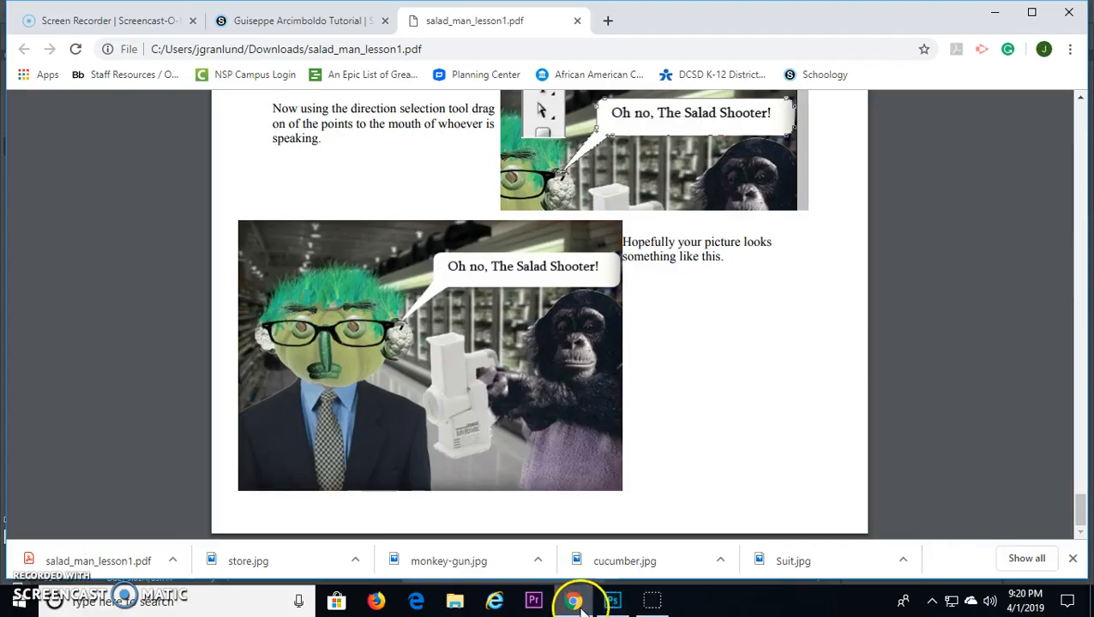
click(612, 600)
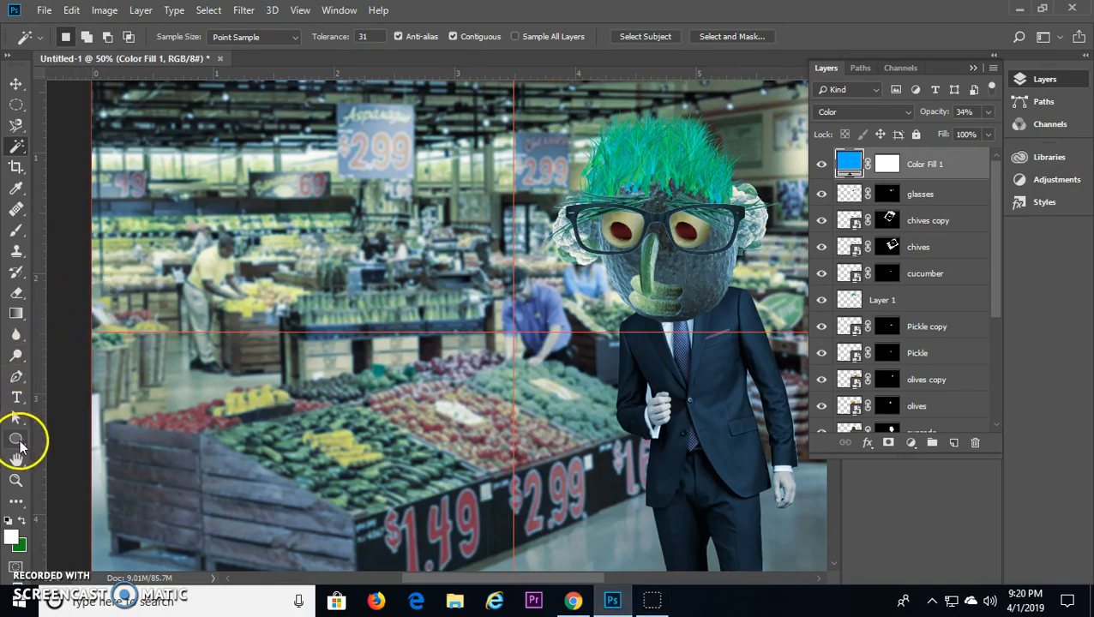
click(16, 439)
drag(19, 444, 94, 515)
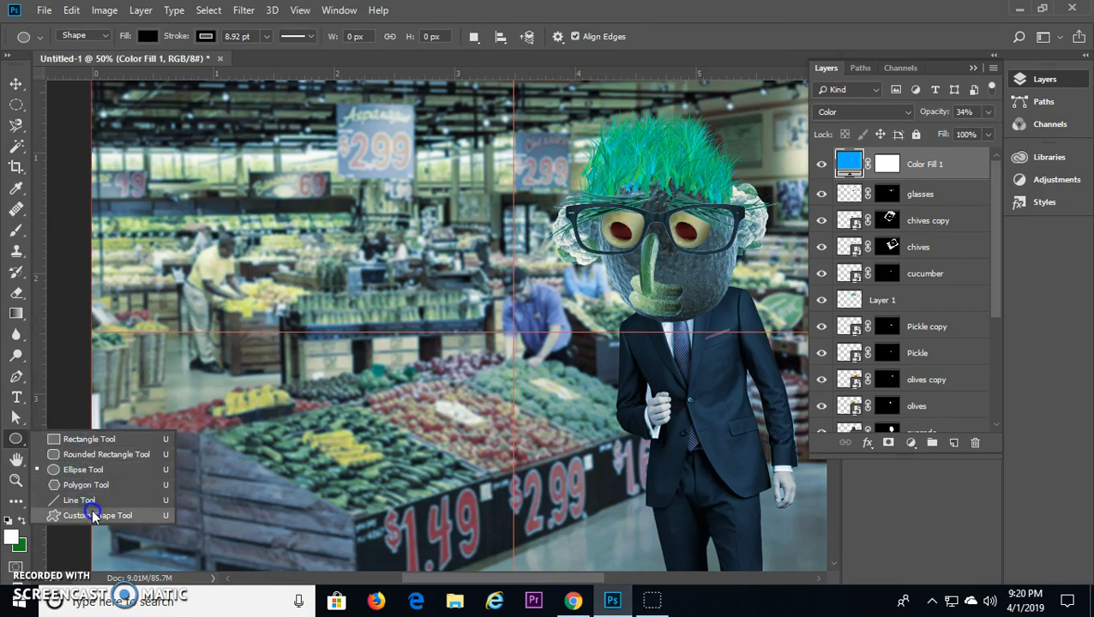
click(106, 514)
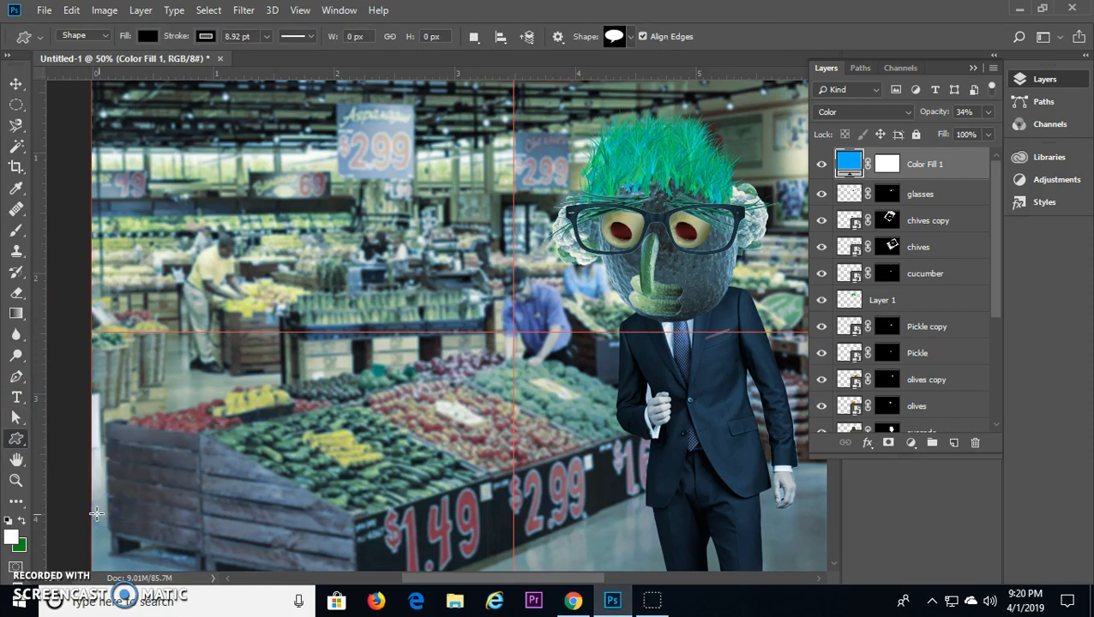
click(631, 38)
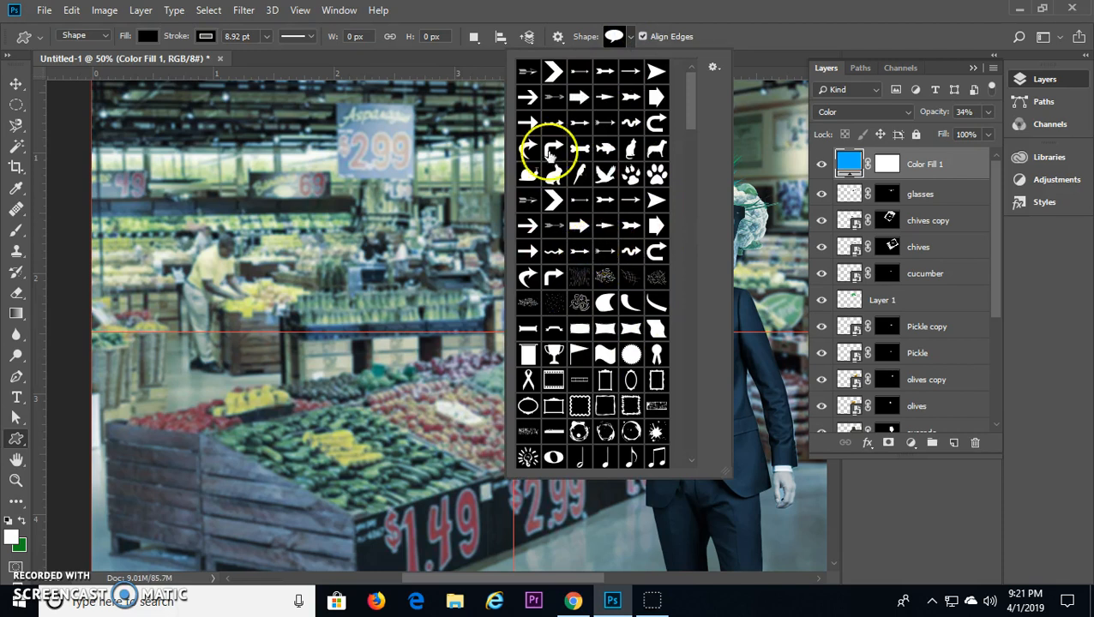
scroll(579, 256, down, 2)
scroll(606, 276, down, 1)
scroll(600, 266, down, 7)
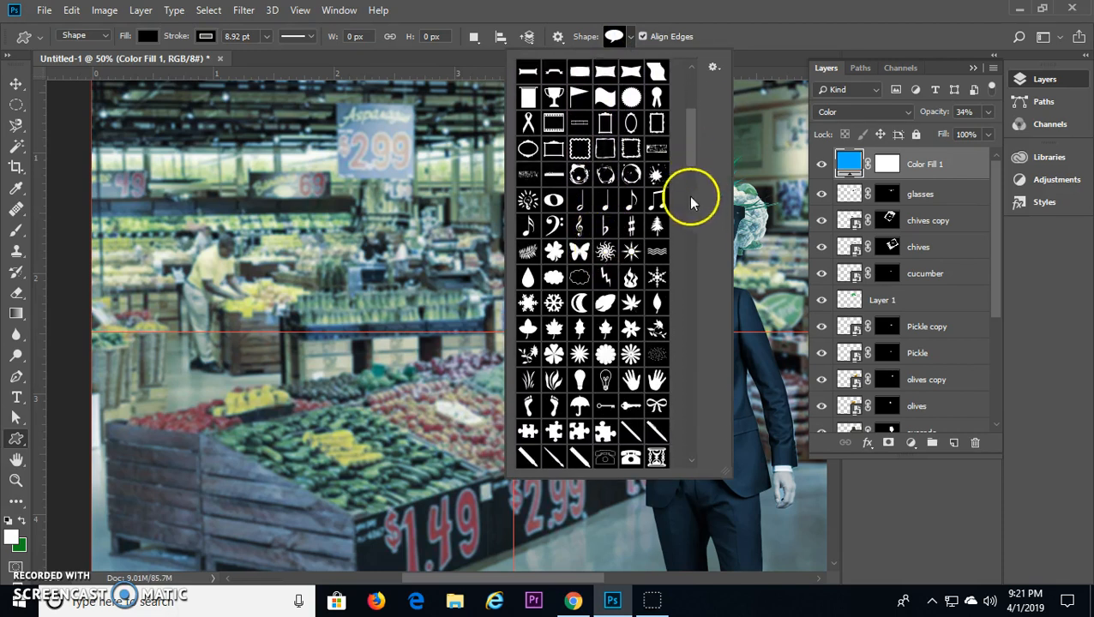
drag(691, 151, 686, 103)
click(610, 33)
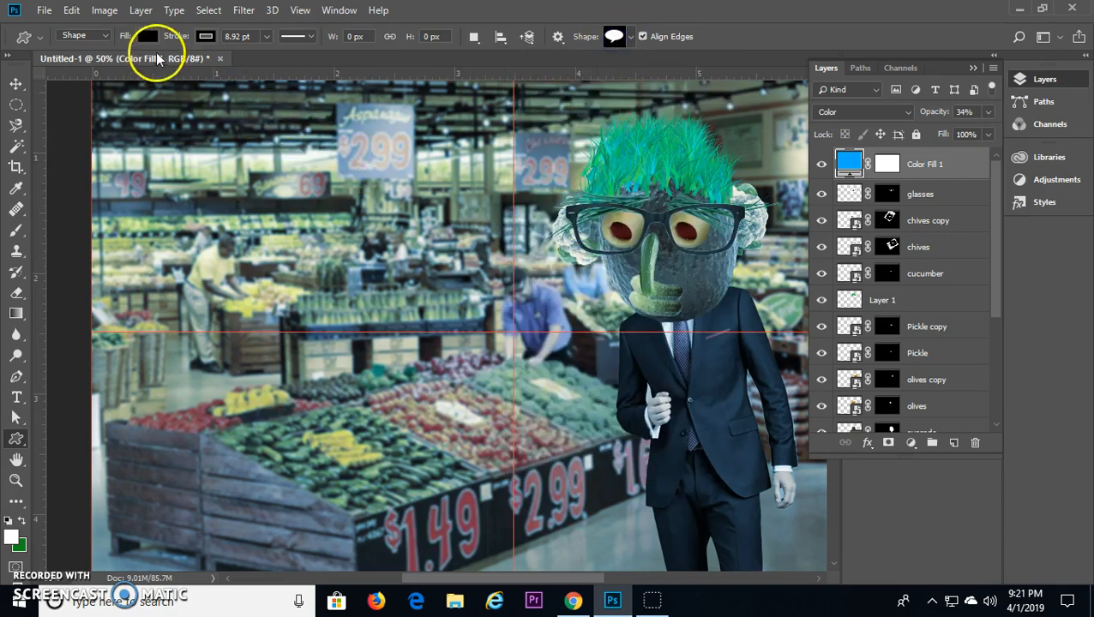
Step: Draw a white speech bubble about 609 by 401 px beside the salad man's head and thin its stroke to 0.04 pt
click(148, 36)
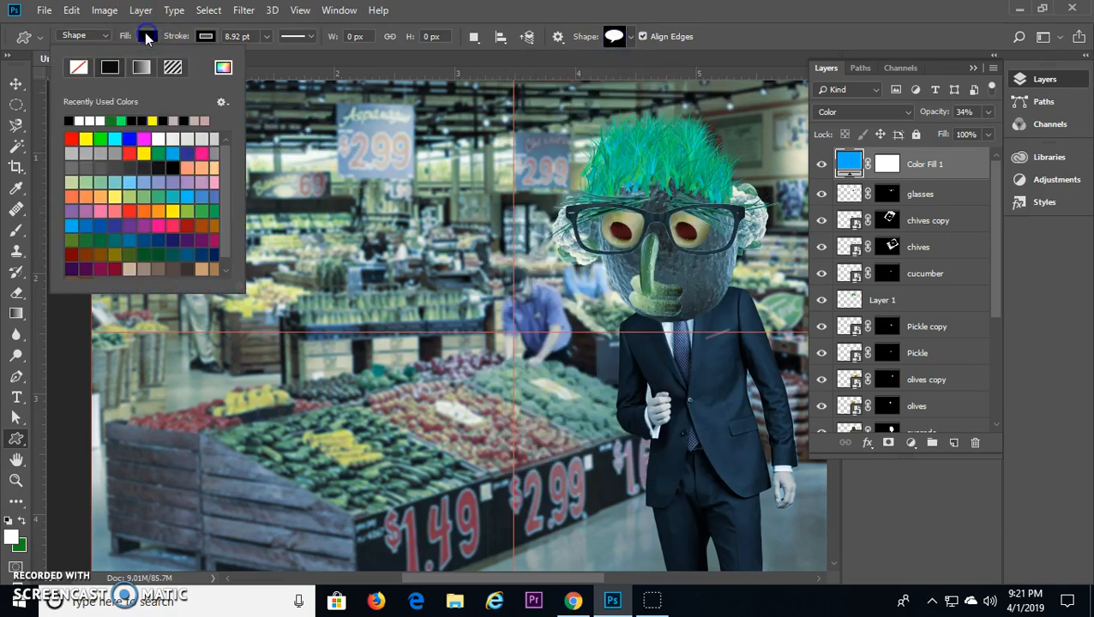
click(83, 120)
drag(291, 134, 528, 295)
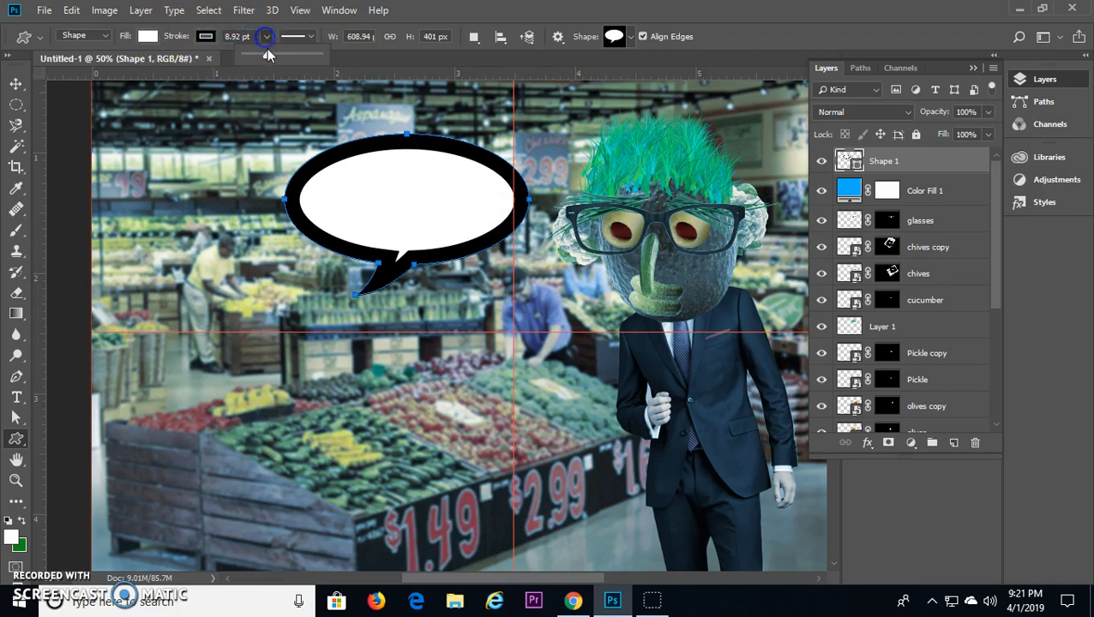
drag(256, 56, 245, 57)
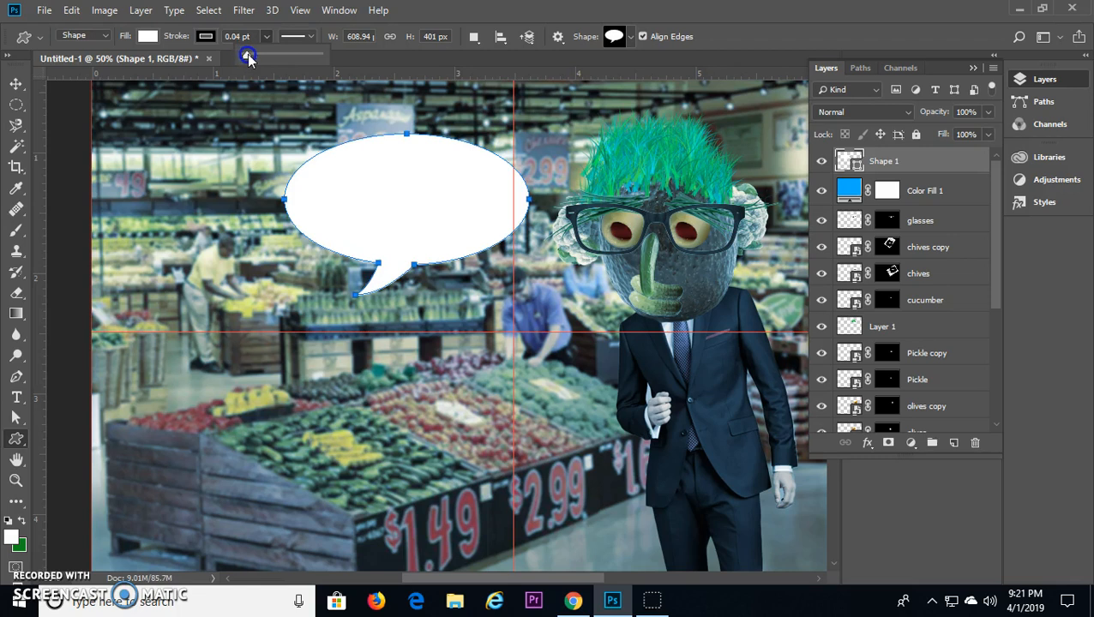
Step: Move the speech bubble closer to the salad man and flip it horizontally so its tail points toward him
click(17, 84)
drag(335, 191, 399, 196)
click(492, 205)
key(ctrl+t)
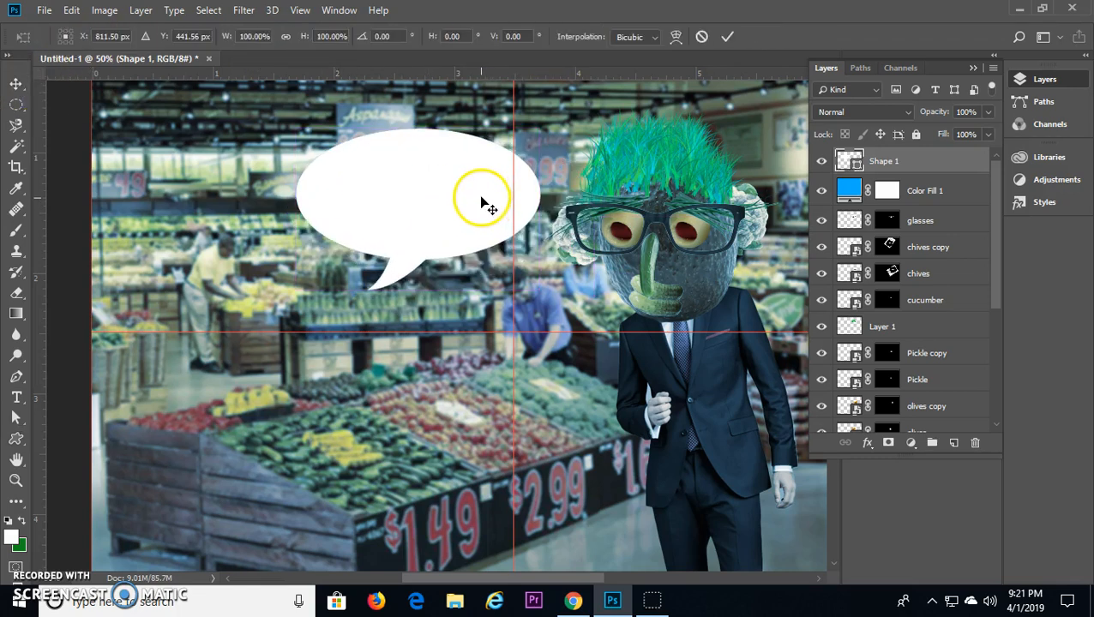
drag(544, 209, 137, 209)
drag(295, 209, 376, 216)
drag(313, 229, 489, 231)
key(Return)
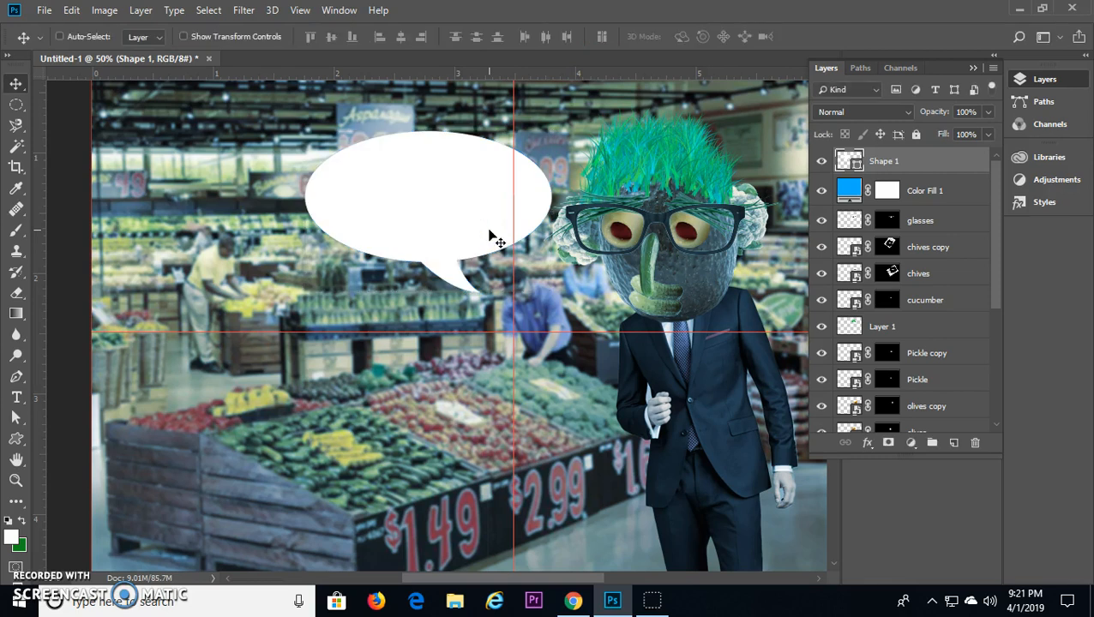
Step: Set the text color to black and add the text "HEY THERE" just below the speech bubble
click(17, 400)
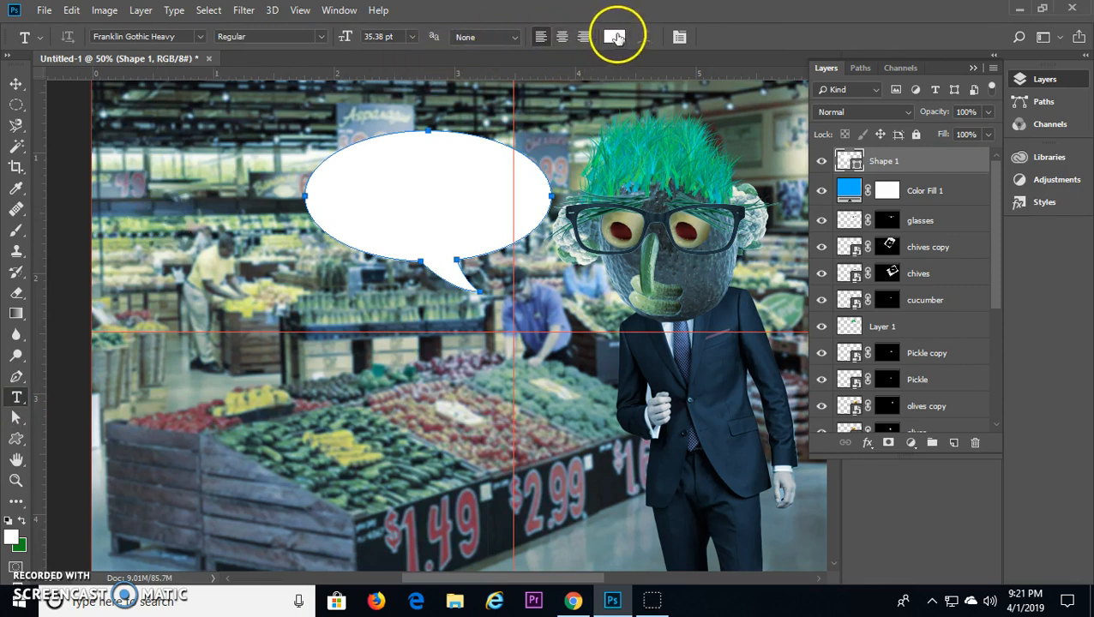
click(614, 39)
drag(459, 442, 427, 488)
click(810, 239)
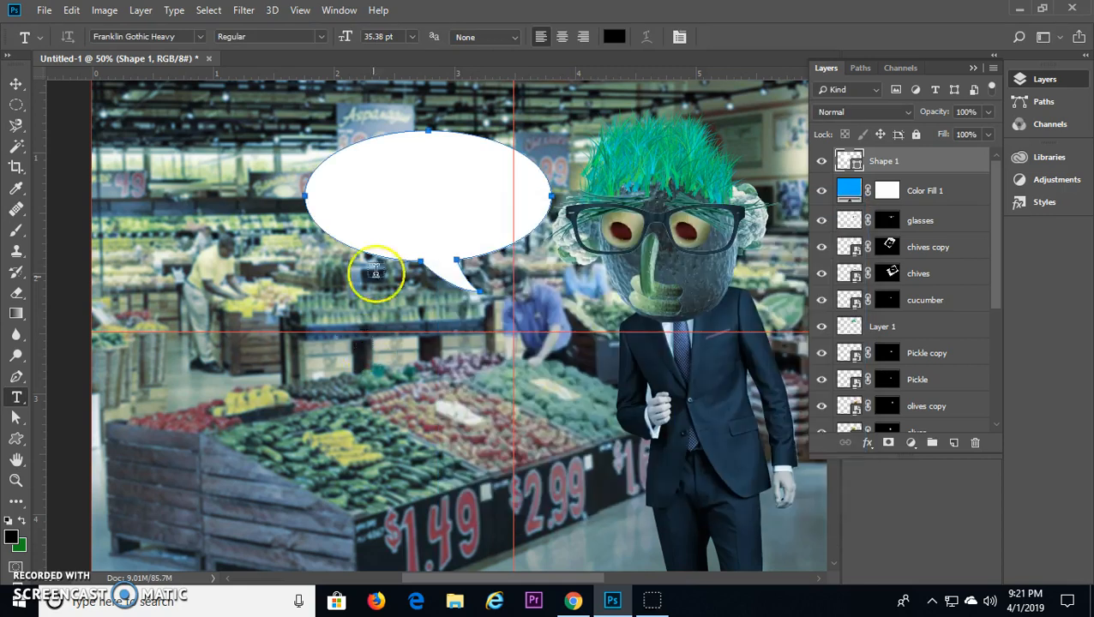
click(312, 325)
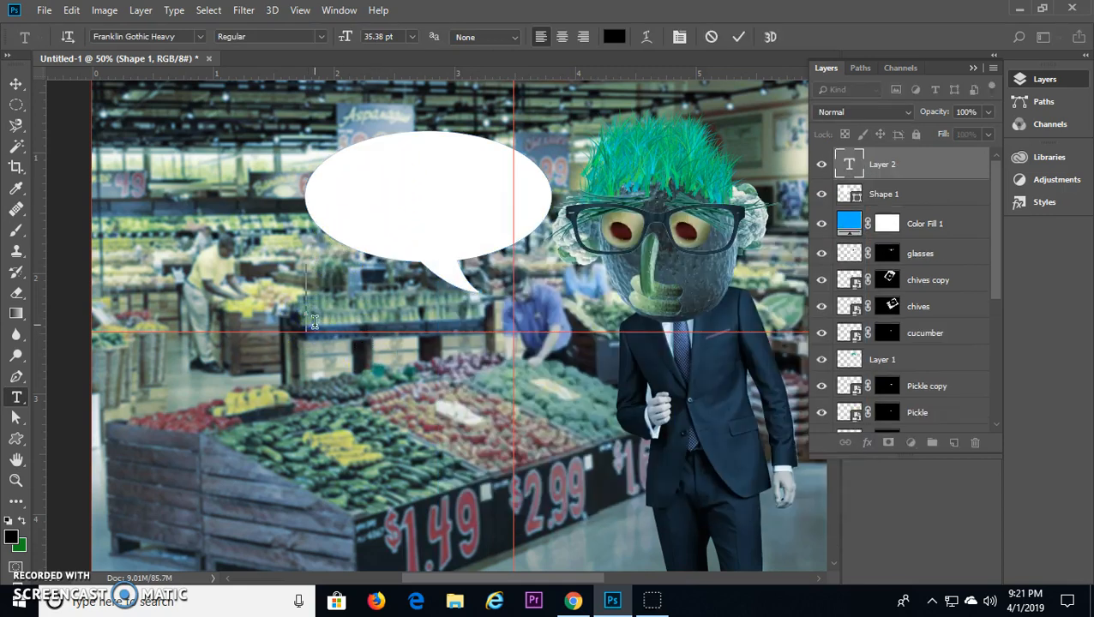
text(HEY)
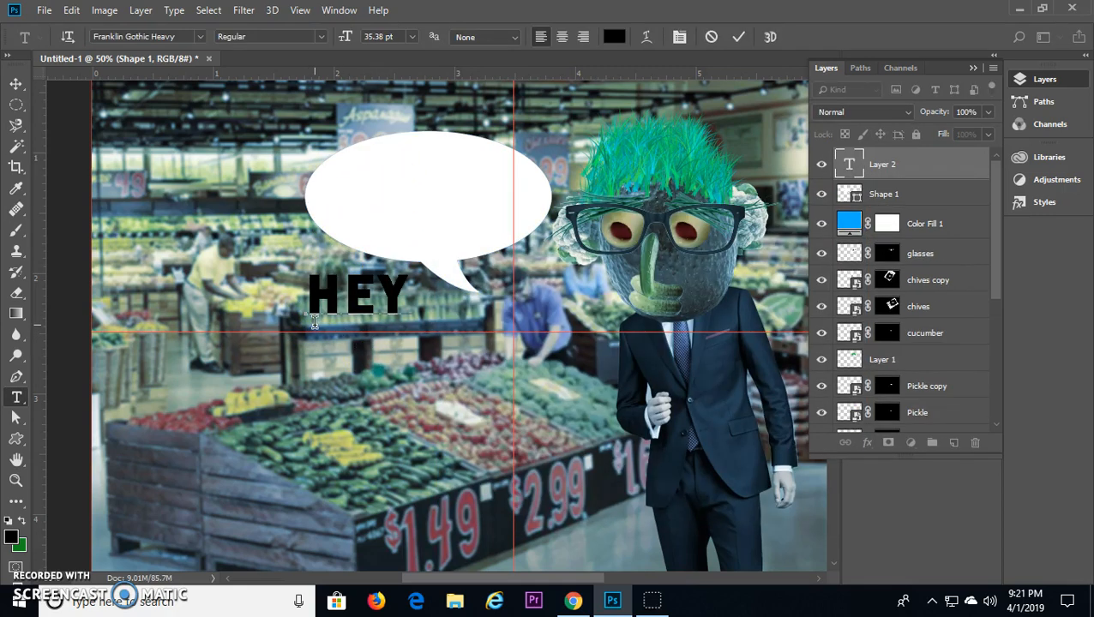
text( THERE)
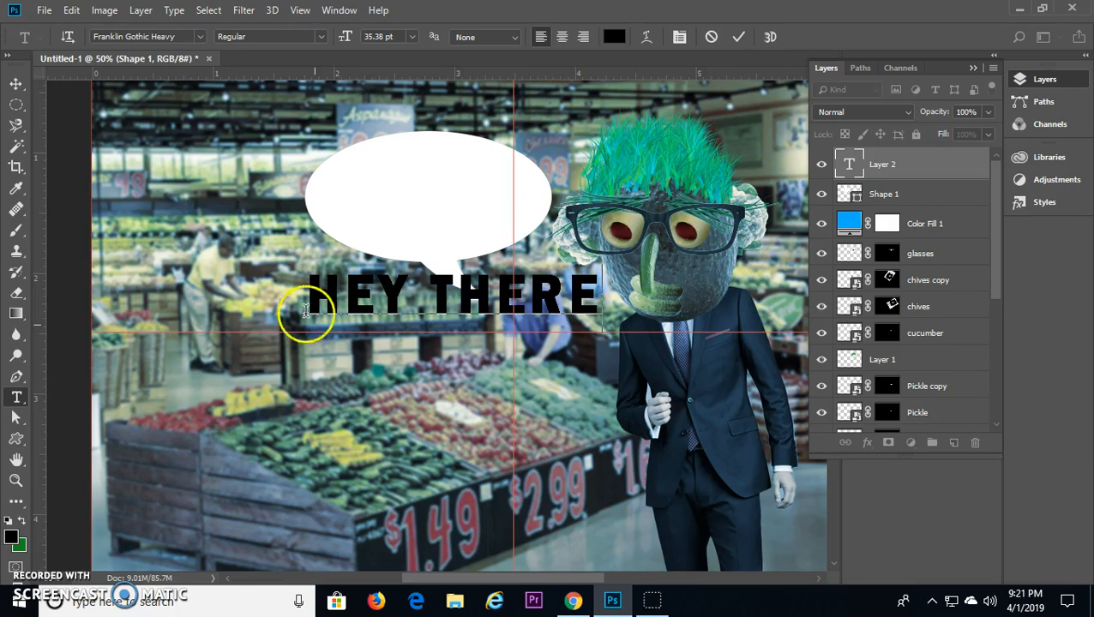
Step: Move the HEY THERE text into the speech bubble and scale it to about 68% to fit
click(15, 83)
drag(401, 299, 418, 210)
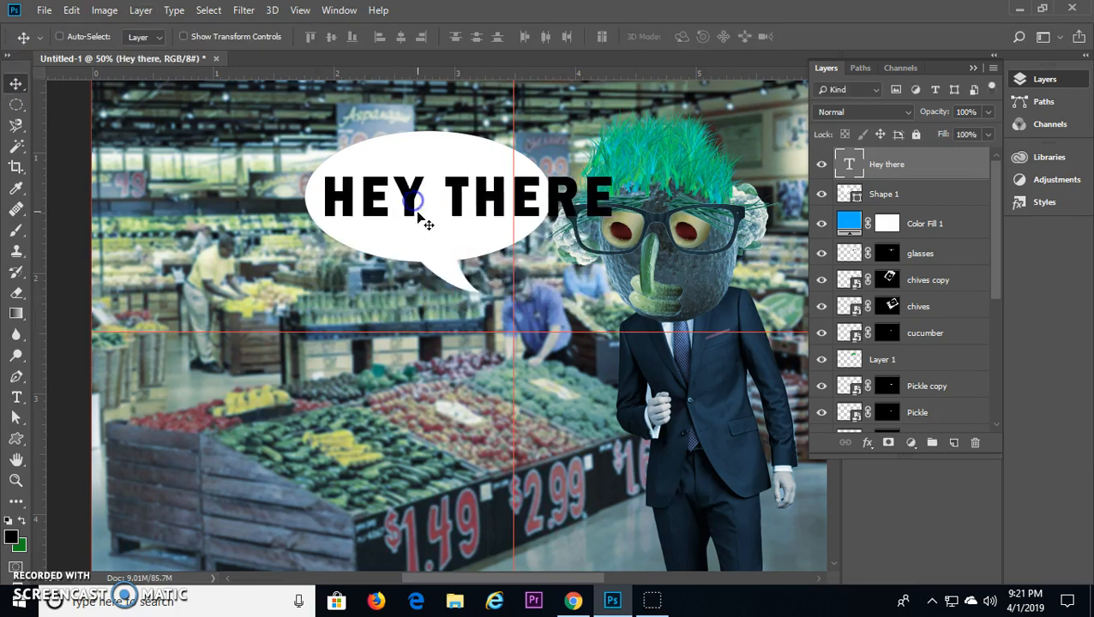
key(ctrl+t)
drag(616, 167, 484, 193)
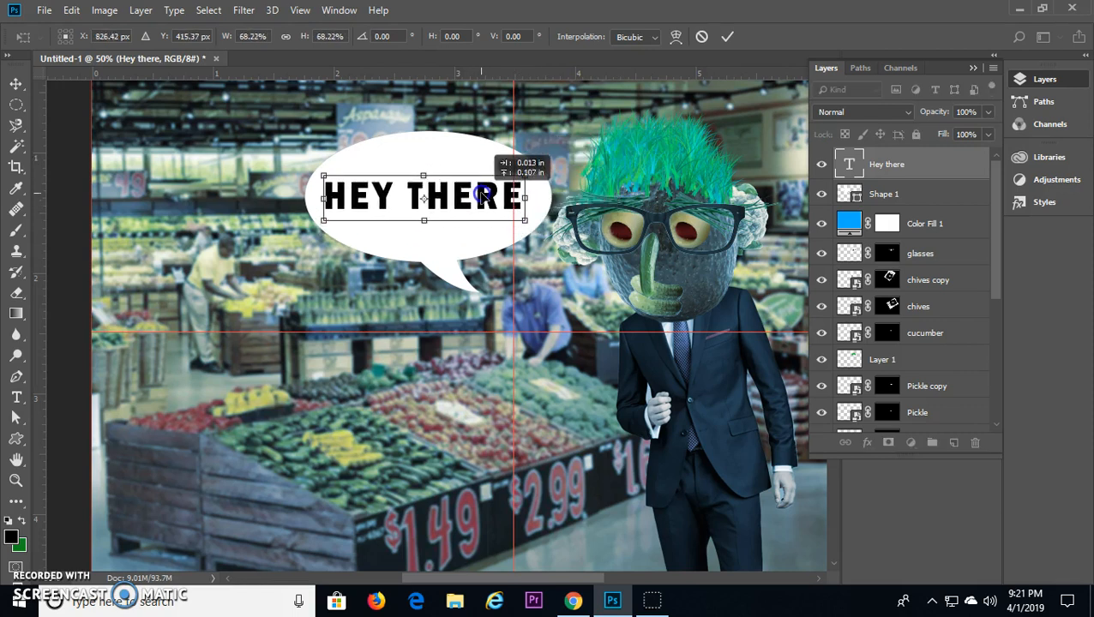
click(727, 36)
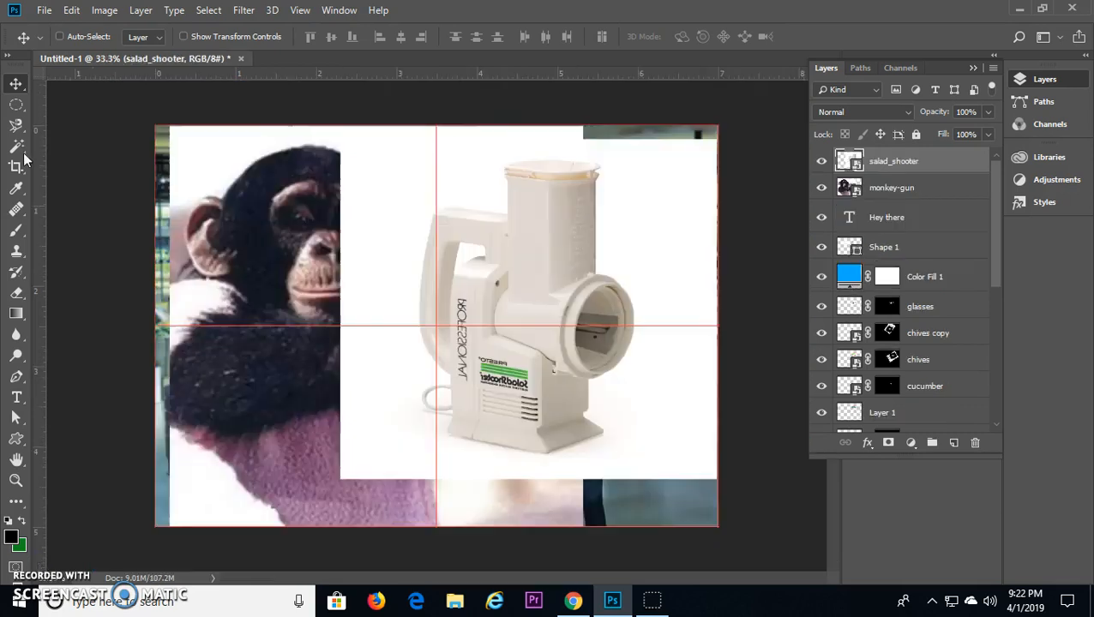
Step: Select the whole salad shooter on its layer with the Quick Selection tool
click(21, 153)
right_click(20, 152)
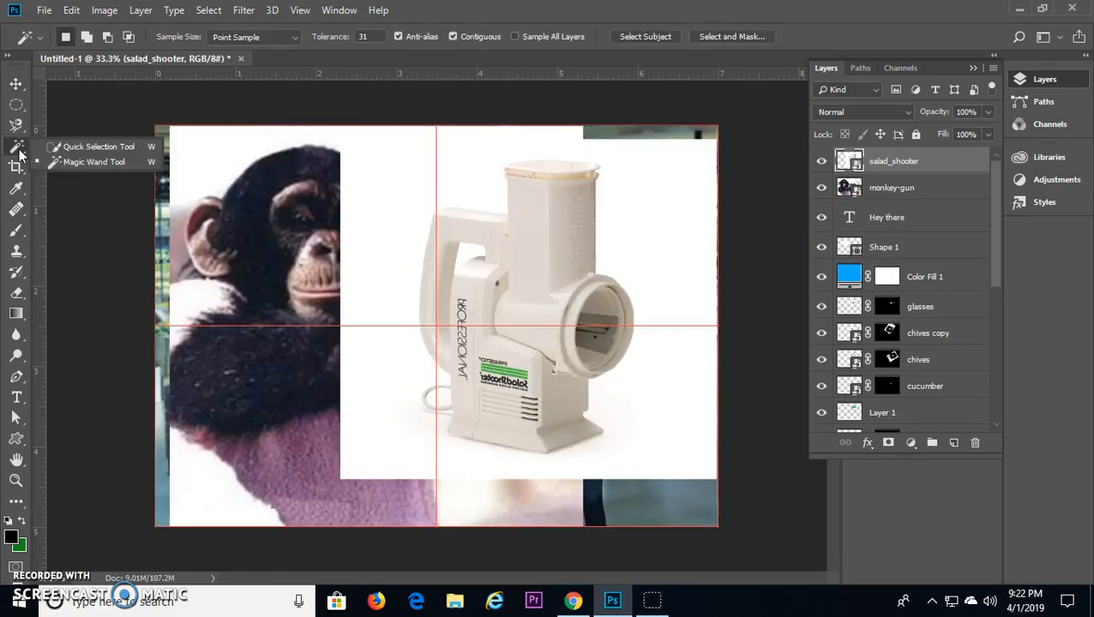
click(93, 149)
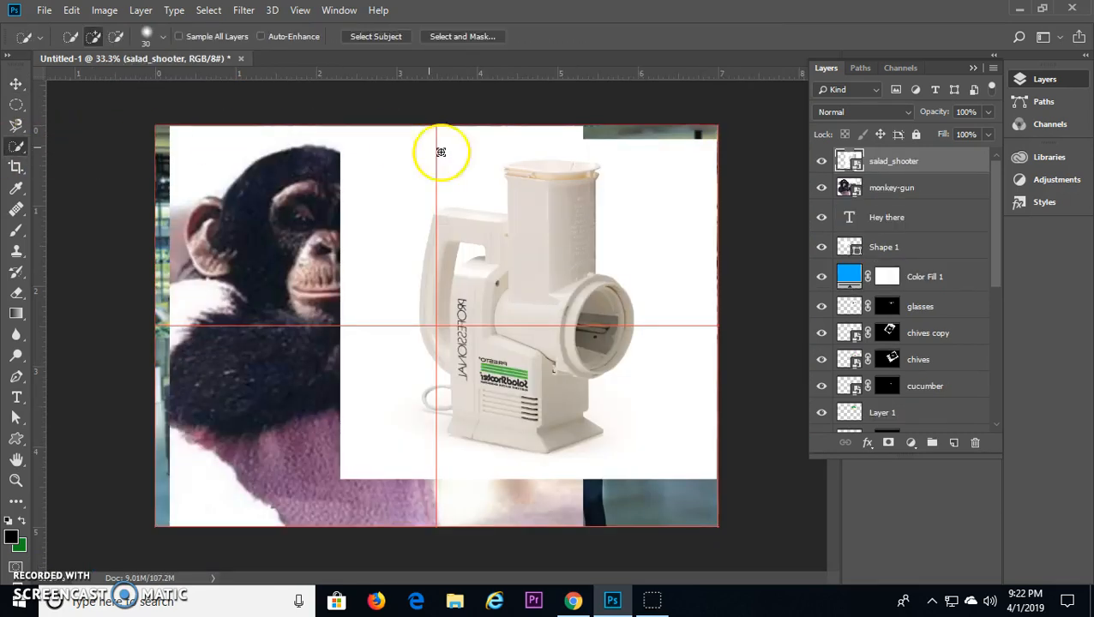
mouse_move(532, 257)
mouse_down()
mouse_move(505, 275)
mouse_move(473, 327)
mouse_move(467, 367)
mouse_move(515, 437)
mouse_move(573, 414)
mouse_move(525, 333)
mouse_up()
mouse_move(448, 215)
mouse_down()
mouse_move(506, 197)
mouse_move(539, 163)
mouse_move(516, 181)
mouse_move(528, 166)
mouse_move(595, 168)
mouse_move(508, 175)
mouse_up()
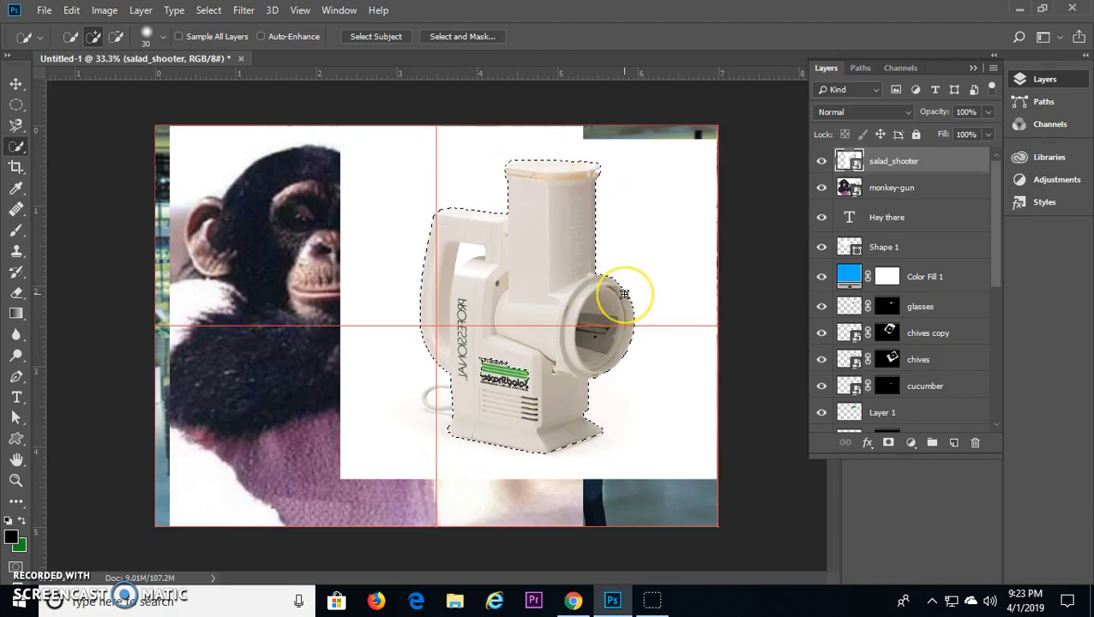
Step: Try masking the salad shooter, undo it, include the green label area in the selection and mask out the white background
click(889, 443)
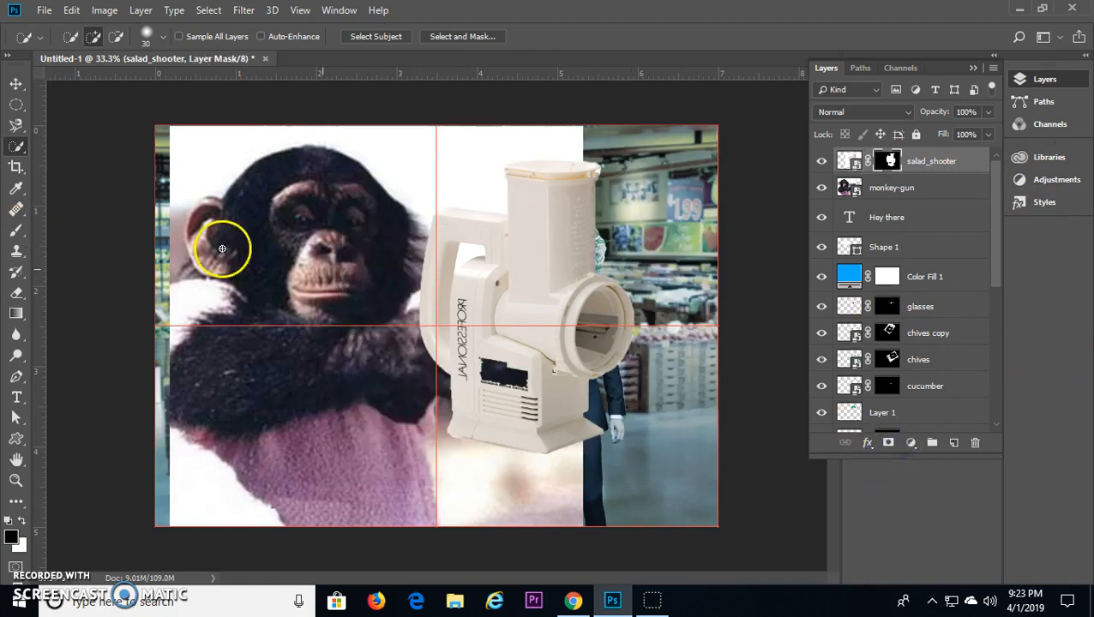
key(ctrl+z)
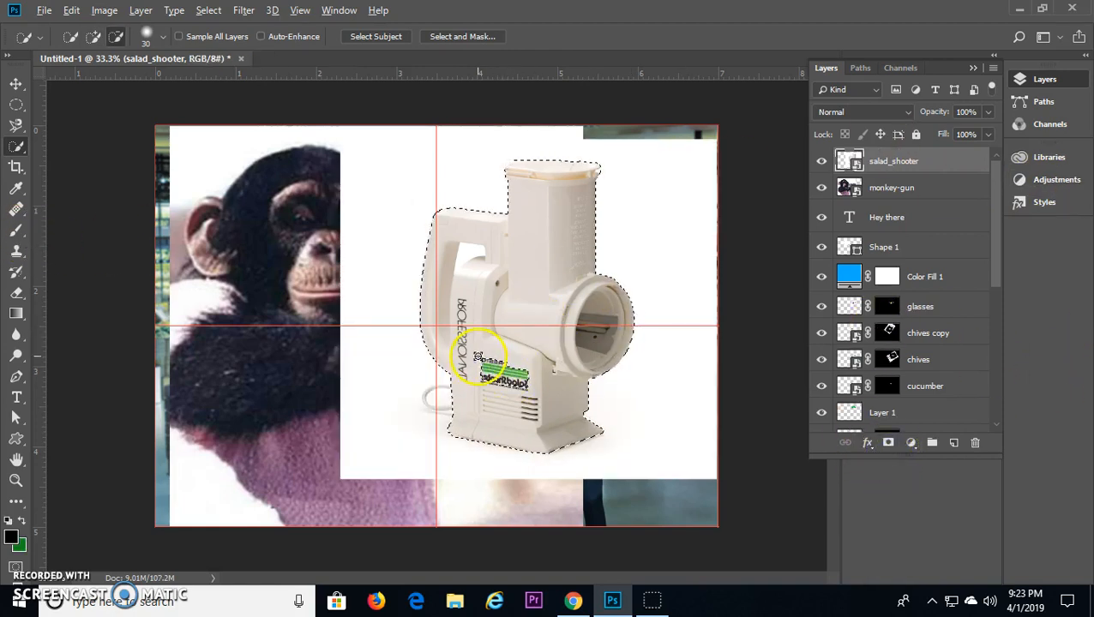
alt+click(486, 362)
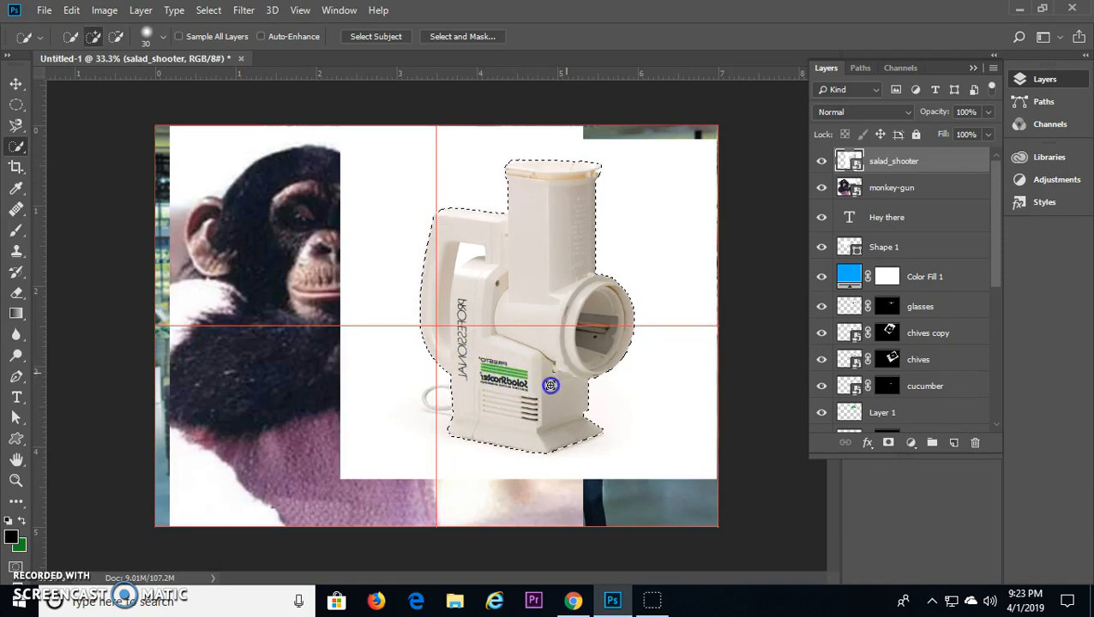
click(887, 443)
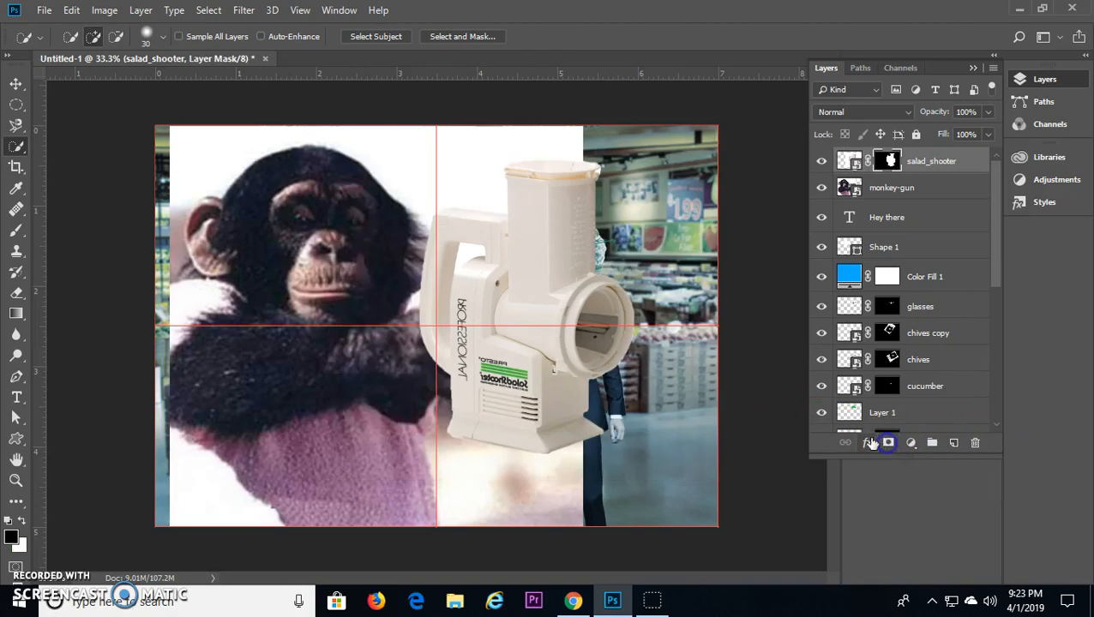
Step: Hide the salad shooter and select the monkey with its gun on the monkey-gun layer using the Quick Selection tool
click(820, 161)
click(844, 185)
drag(214, 238, 244, 215)
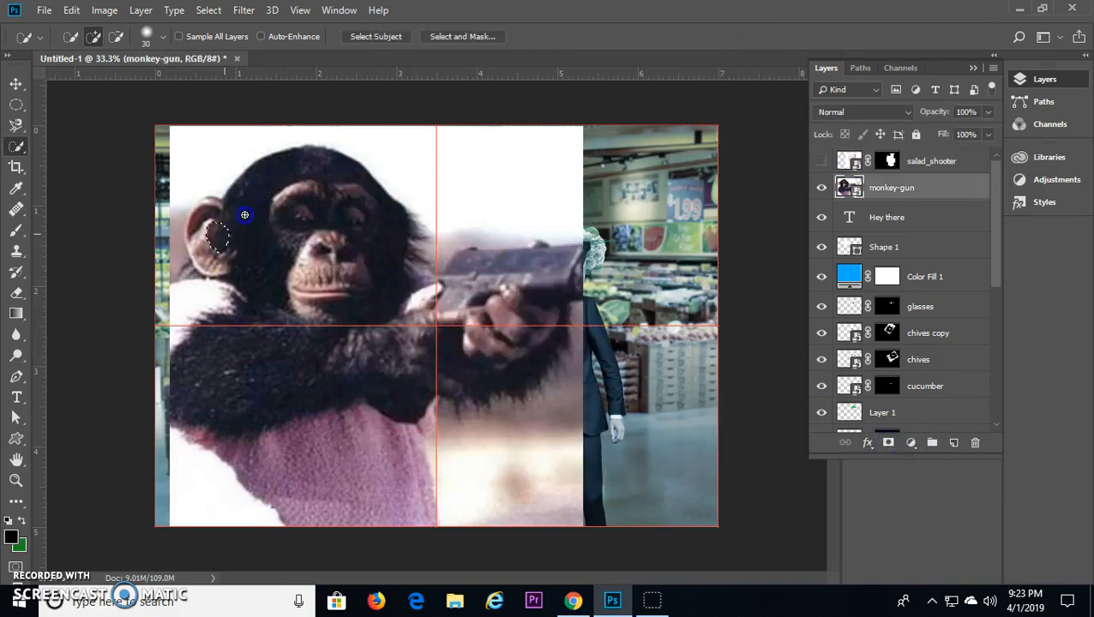
mouse_move(425, 361)
mouse_down()
mouse_move(339, 413)
mouse_move(334, 508)
mouse_move(225, 502)
mouse_move(190, 304)
mouse_up()
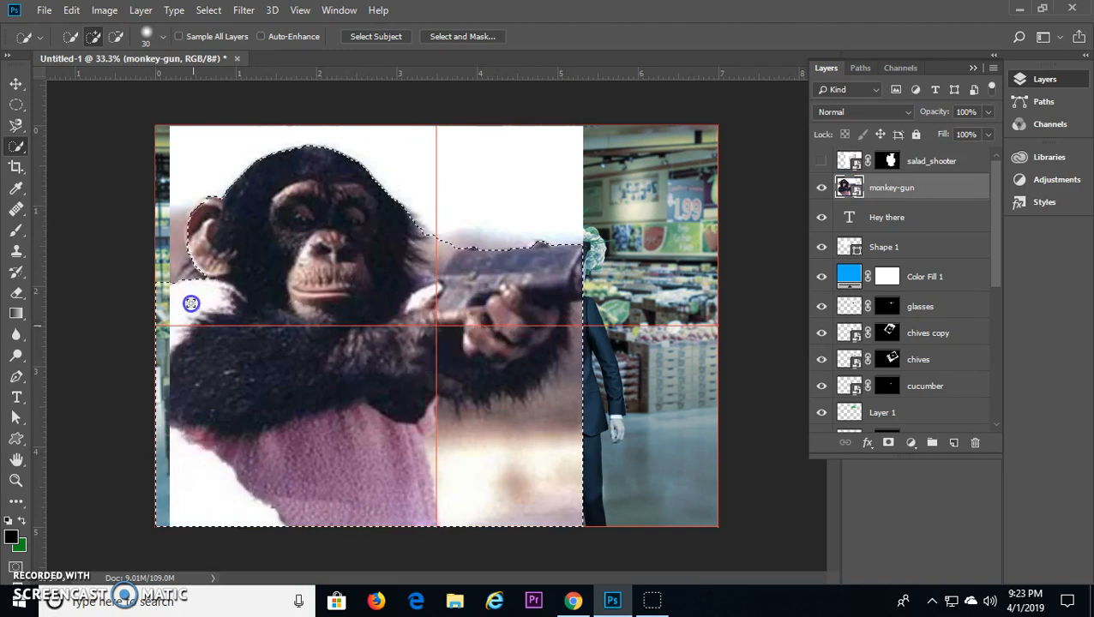
Step: Subtract the background under the arms and between the face and gun from the monkey selection, keeping the whole gun selected
alt+click(164, 279)
mouse_move(587, 347)
mouse_down()
mouse_move(557, 418)
mouse_move(479, 481)
mouse_up()
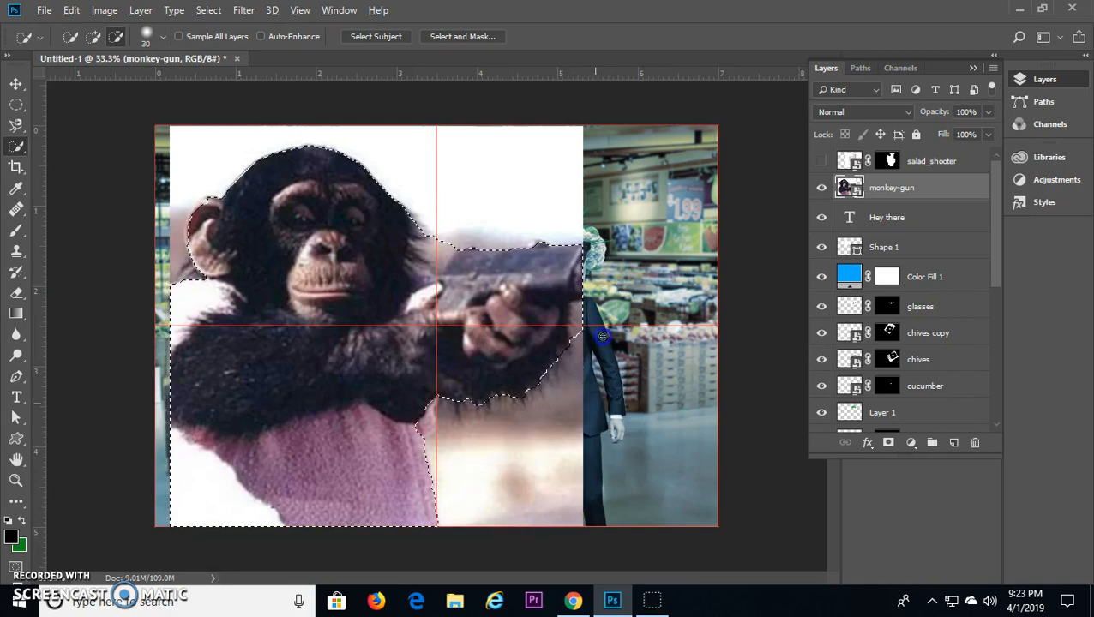
mouse_move(580, 306)
mouse_down()
mouse_move(463, 234)
mouse_move(427, 273)
mouse_up()
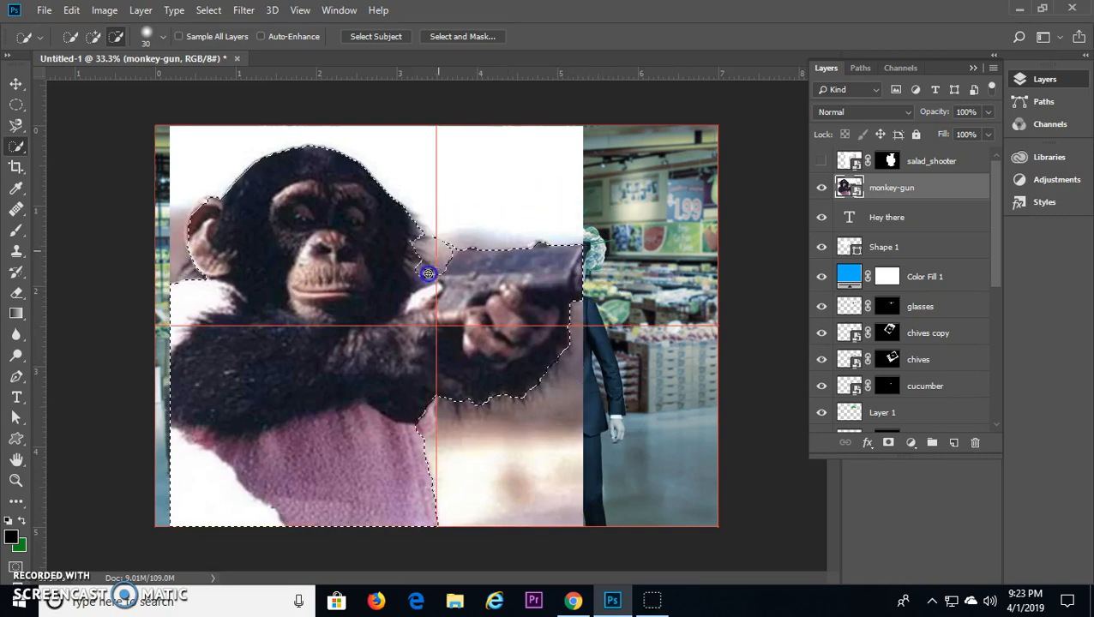
mouse_move(459, 238)
mouse_down()
mouse_move(412, 281)
mouse_move(388, 244)
mouse_move(235, 226)
mouse_move(217, 209)
mouse_move(195, 218)
mouse_move(192, 247)
mouse_move(176, 210)
mouse_move(175, 280)
mouse_up()
drag(575, 268, 501, 281)
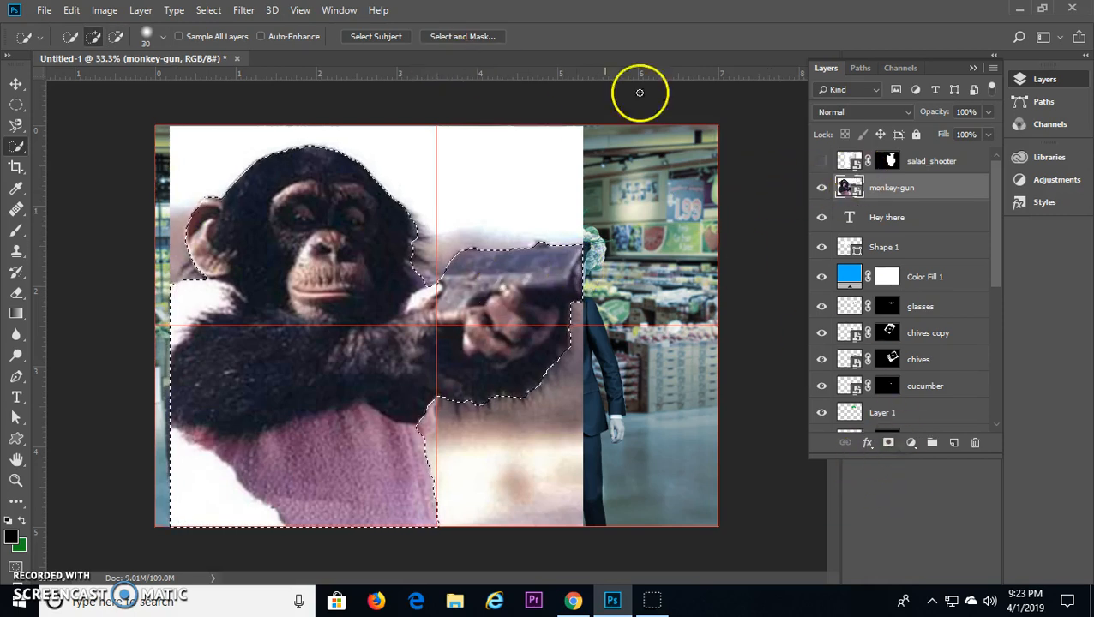
Step: Refine the monkey selection with Radius 3 px, Smooth 21, Feather 1.7 px, Contrast 21% and Shift Edge -5%, and apply it as a layer mask
click(458, 38)
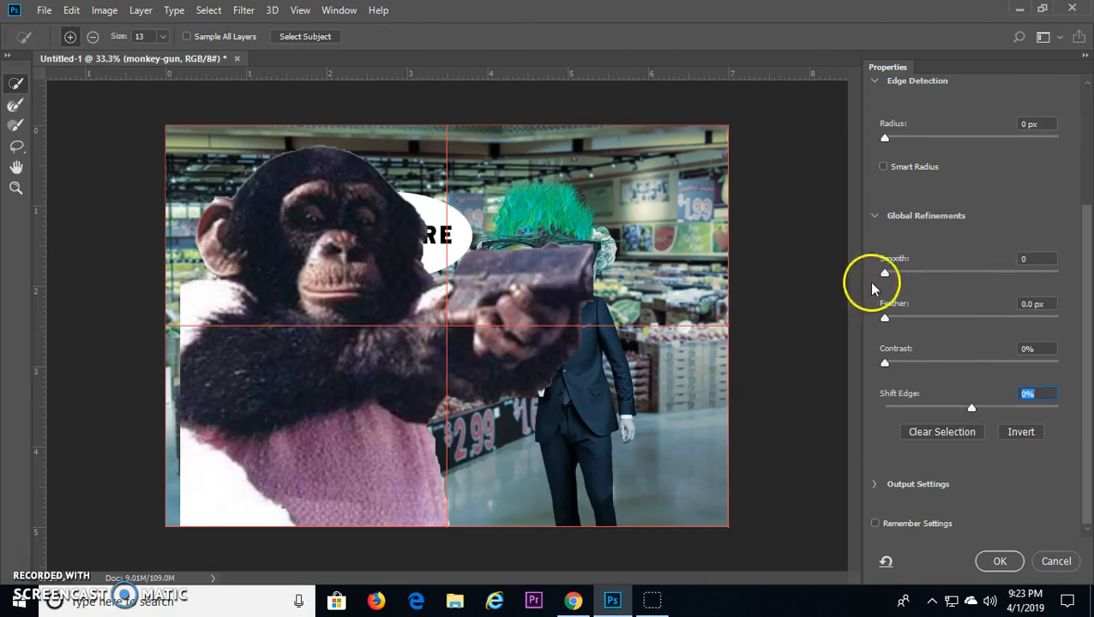
drag(885, 273, 922, 275)
drag(885, 318, 903, 319)
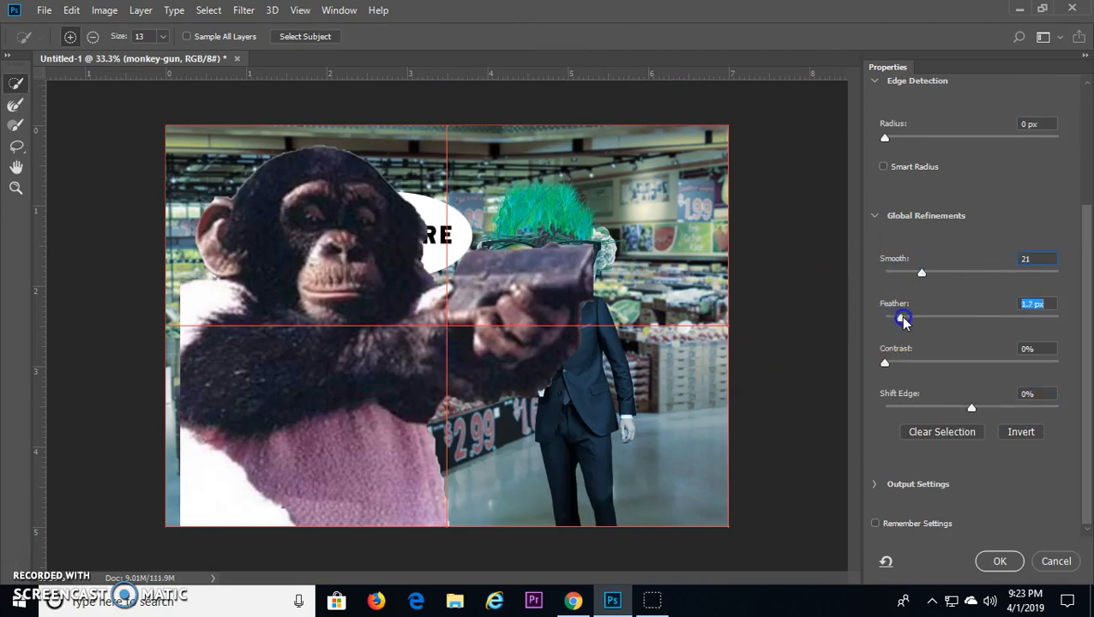
drag(884, 365, 904, 369)
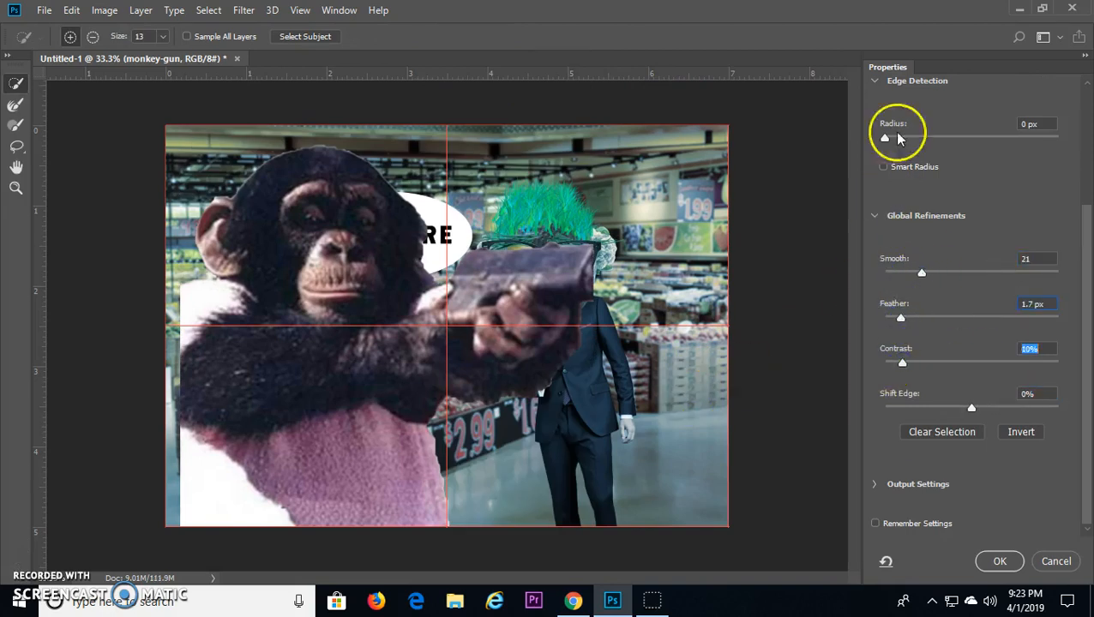
mouse_move(359, 319)
mouse_down()
mouse_move(440, 215)
mouse_move(430, 225)
mouse_up()
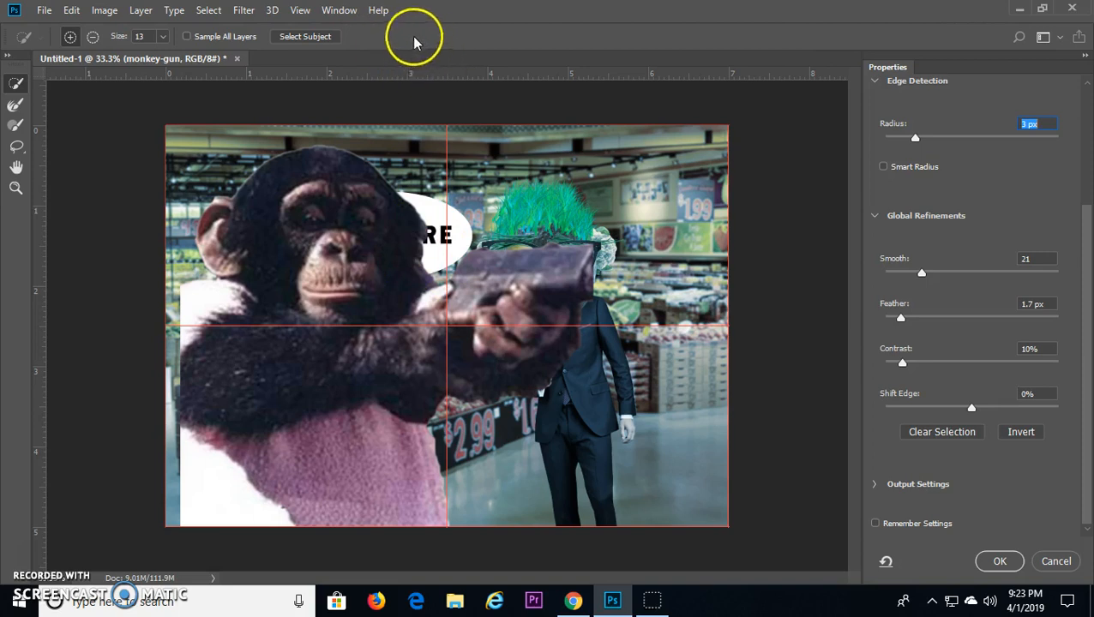
drag(902, 365, 903, 366)
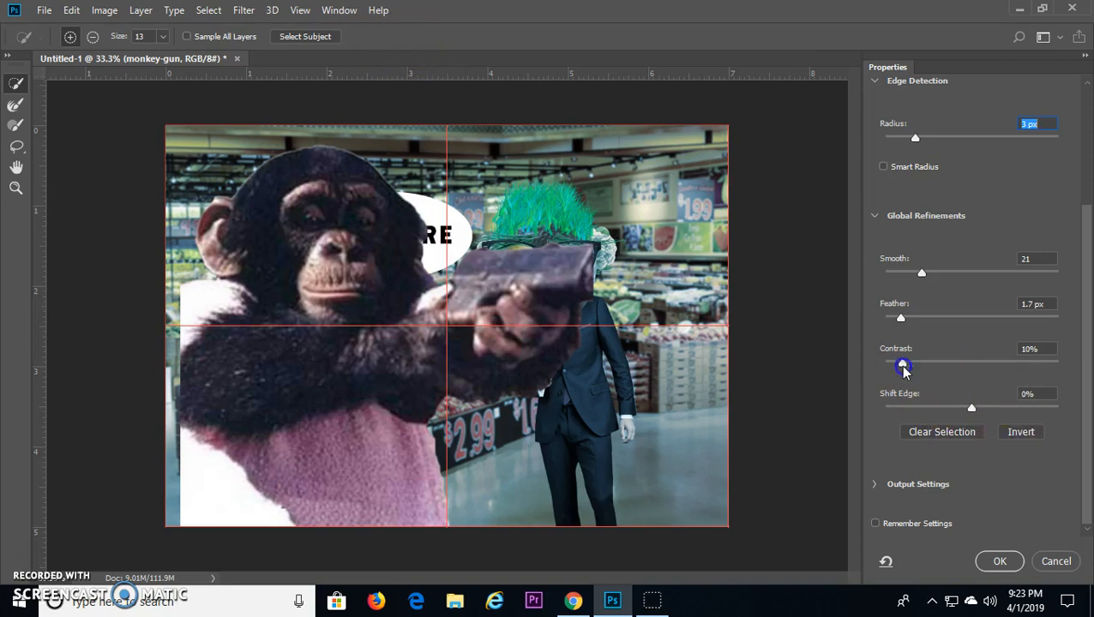
drag(971, 410, 967, 408)
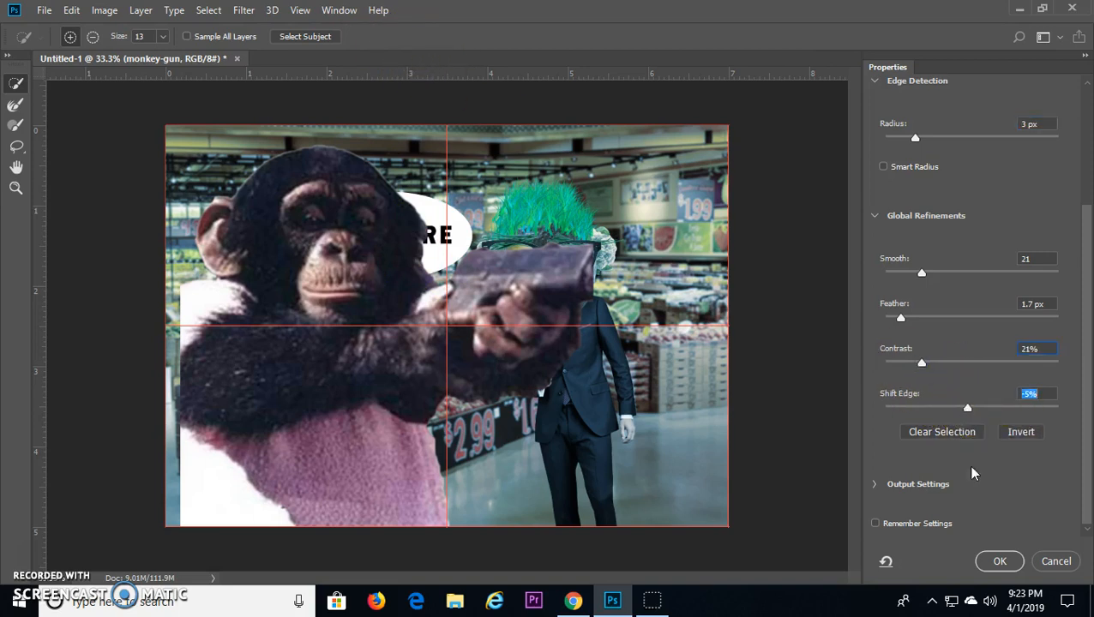
click(1000, 561)
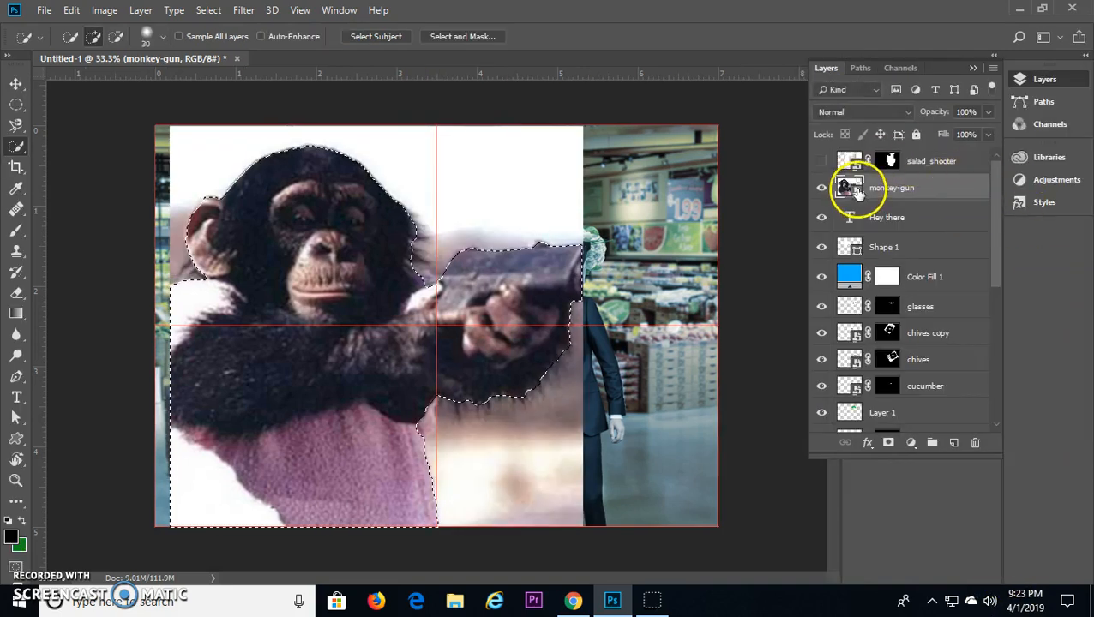
click(889, 443)
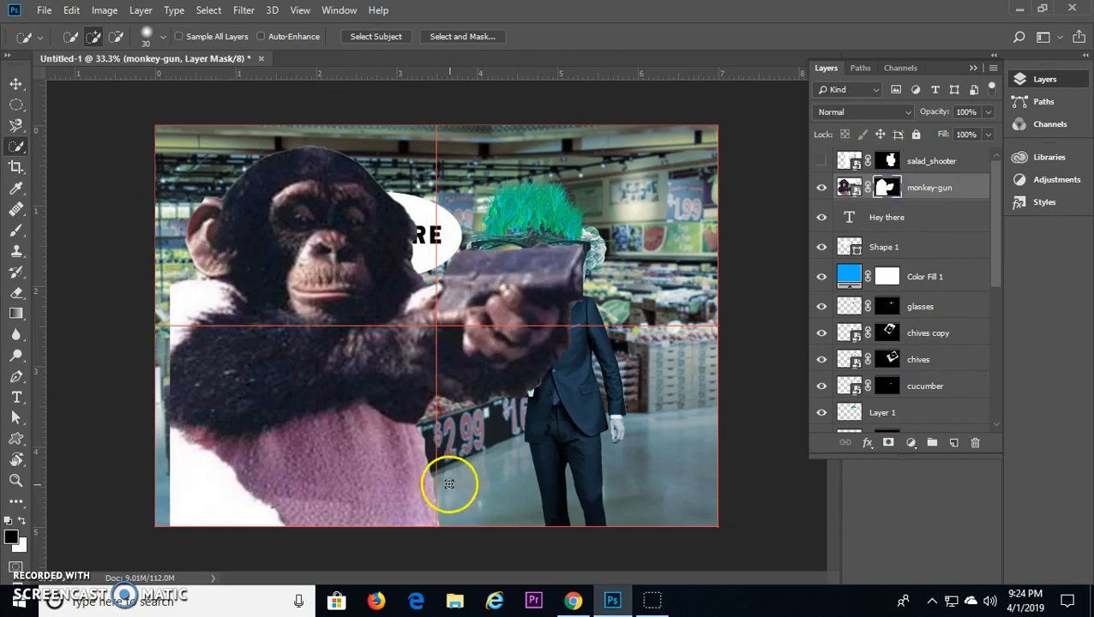
Step: Paint the gun and leftover background edges out of the monkey's mask in black with a 0% hardness brush, reducing its size from 134 to 90 px
click(16, 229)
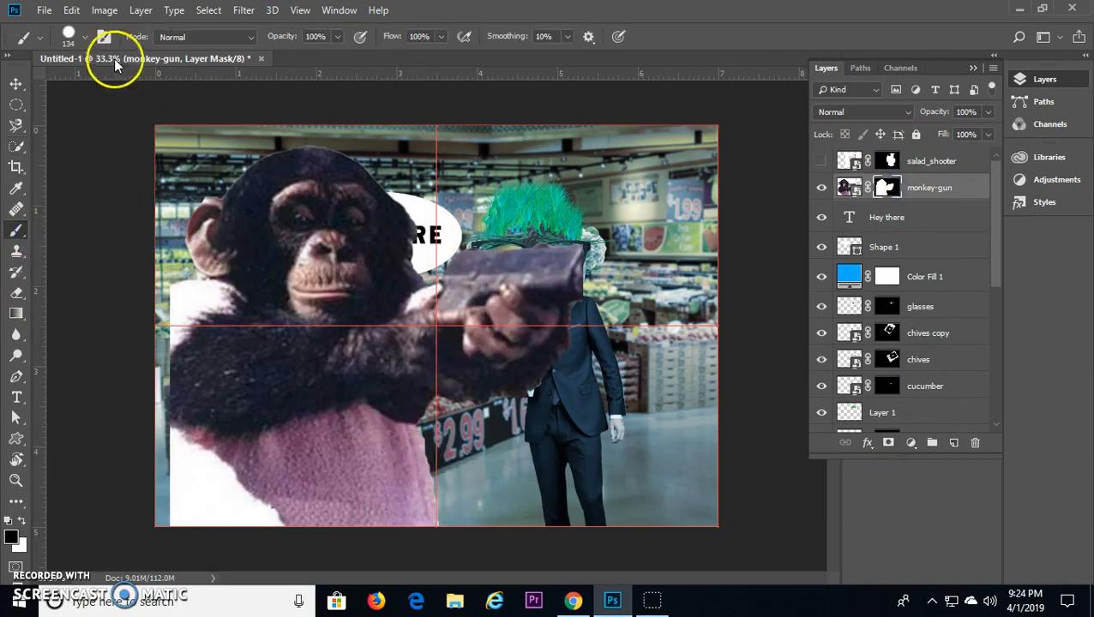
mouse_move(450, 240)
mouse_down()
mouse_move(489, 231)
mouse_move(586, 253)
mouse_up()
click(69, 36)
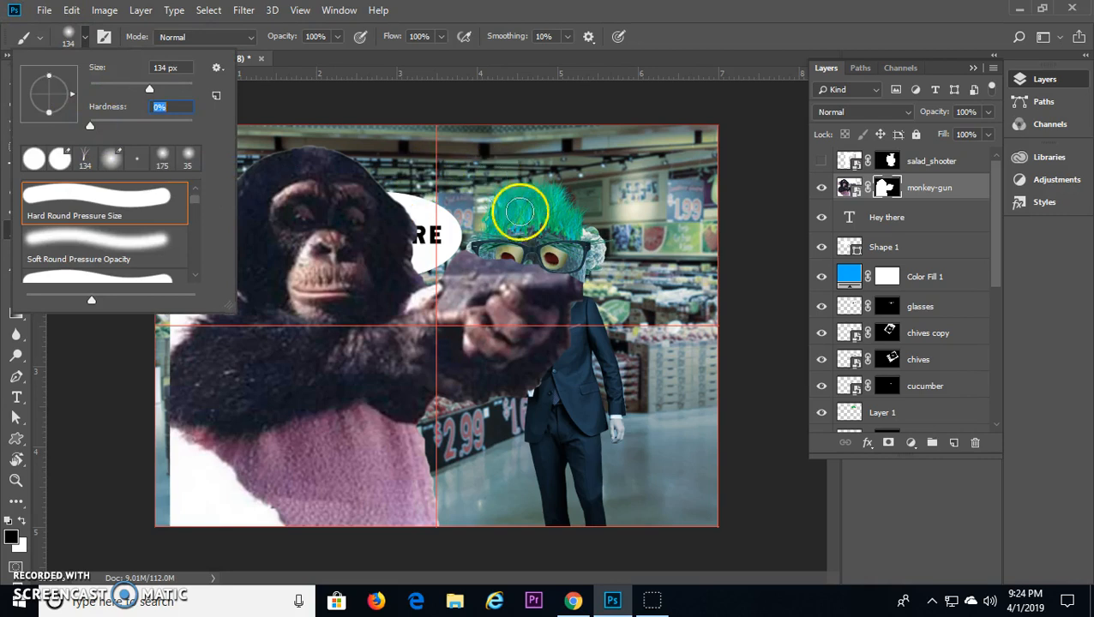
drag(483, 248, 470, 263)
drag(537, 275, 561, 274)
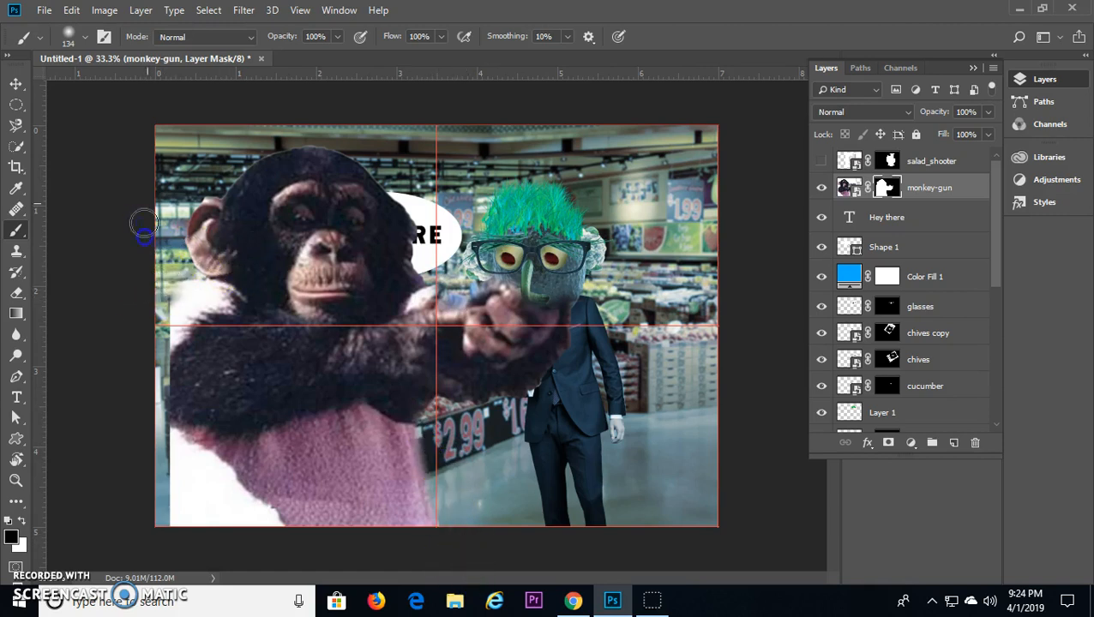
key(bracketleft)
key(bracketleft)
key(bracketleft)
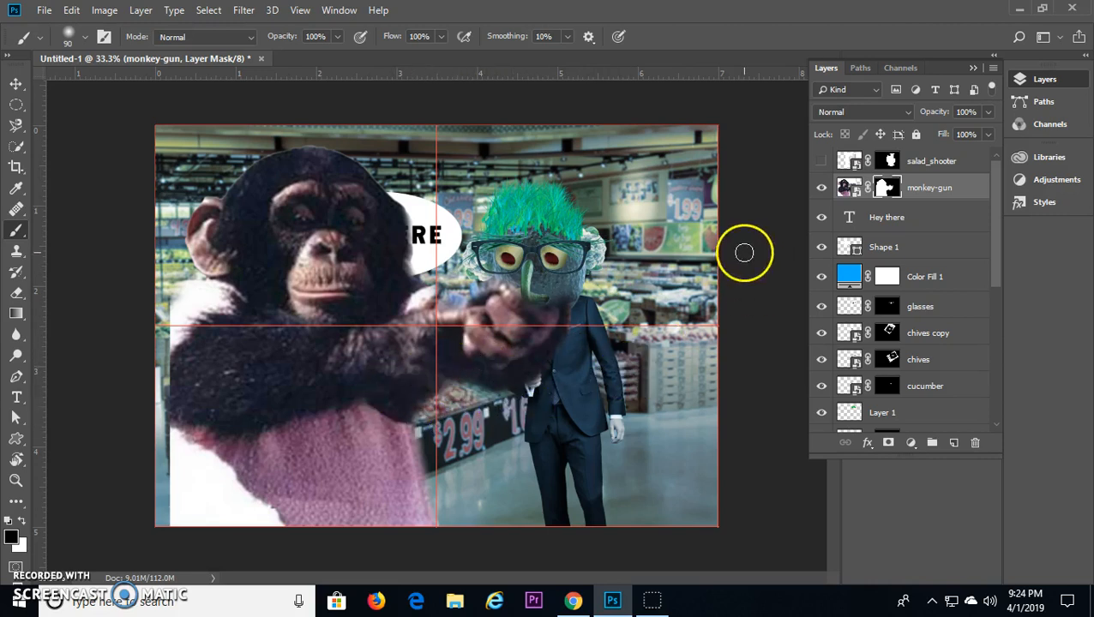
Step: Show the salad shooter again, scale it to about 70.6% and move it into the monkey's hand
click(839, 159)
click(822, 162)
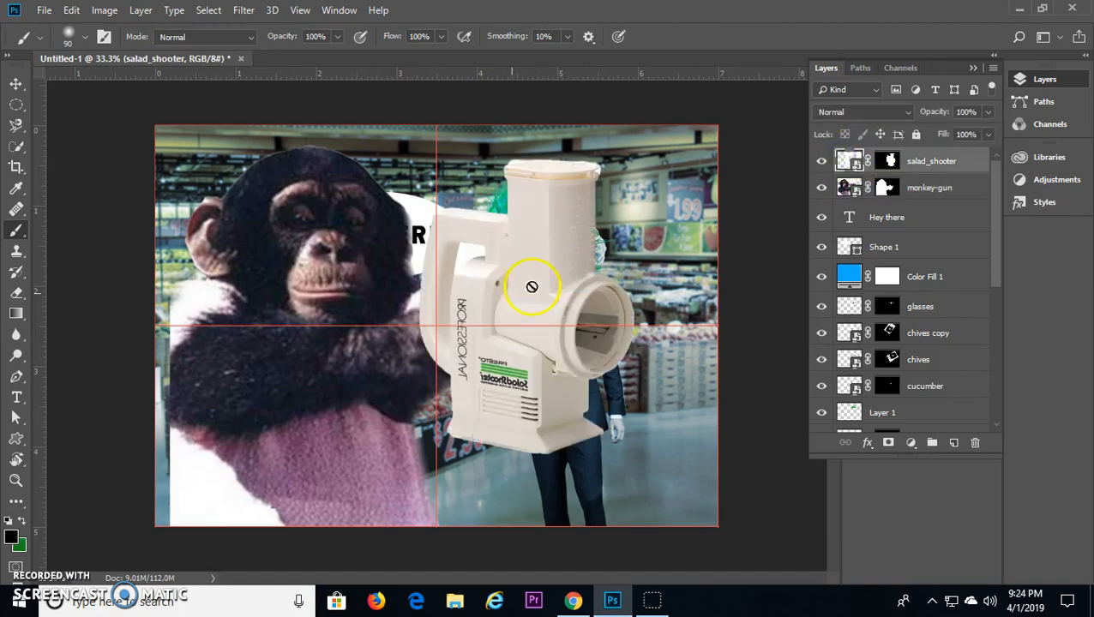
key(ctrl+t)
drag(719, 129, 660, 188)
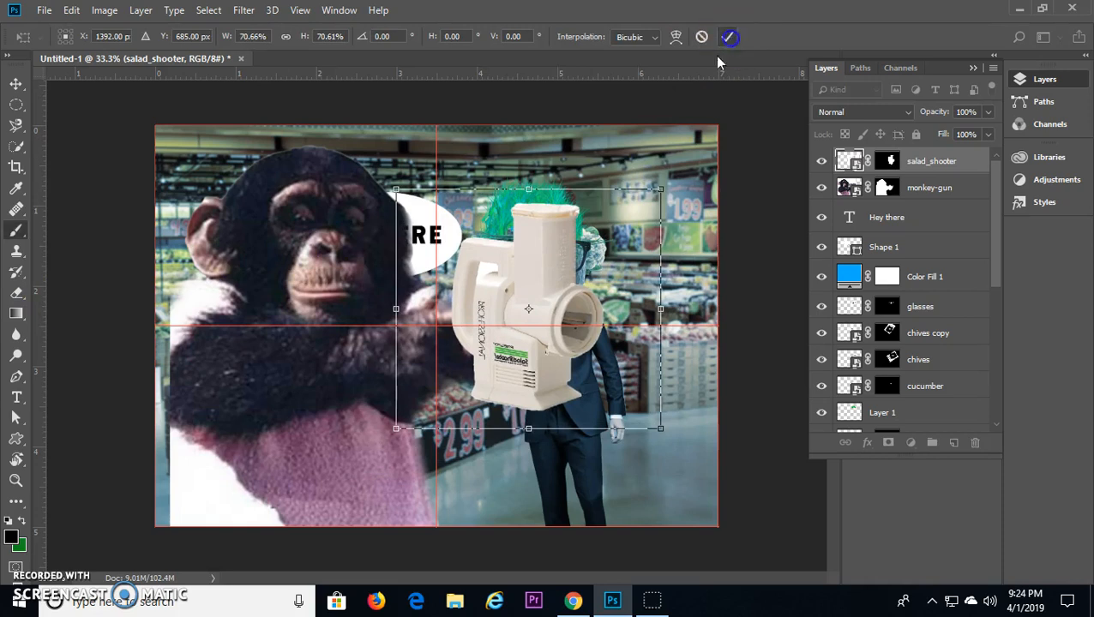
click(728, 37)
key(v)
mouse_move(523, 341)
mouse_down()
mouse_move(619, 336)
mouse_move(546, 373)
mouse_move(599, 367)
mouse_move(518, 367)
mouse_move(535, 372)
mouse_up()
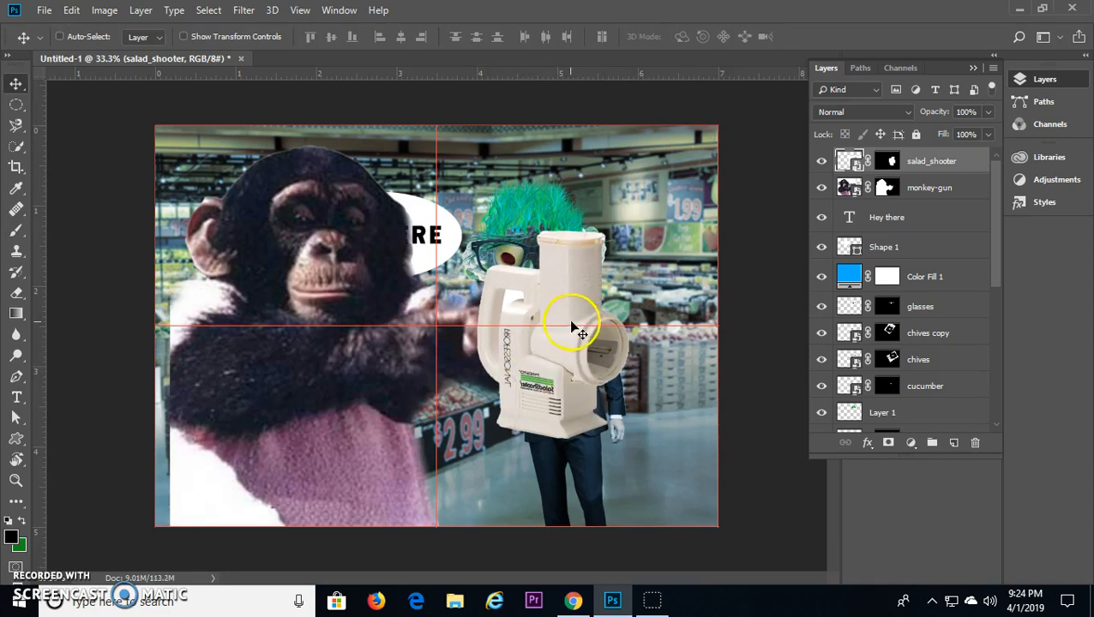
Step: Load the monkey's mask as a selection and paint the handle area out of the salad shooter's mask so the monkey's fingers overlap it
click(889, 162)
ctrl+click(888, 188)
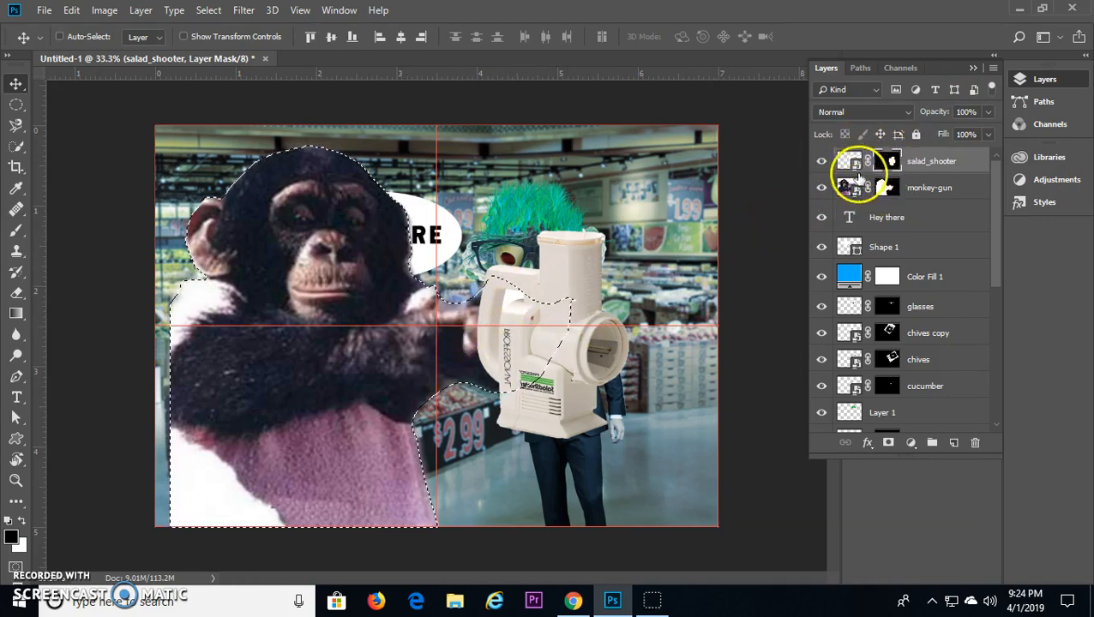
key(b)
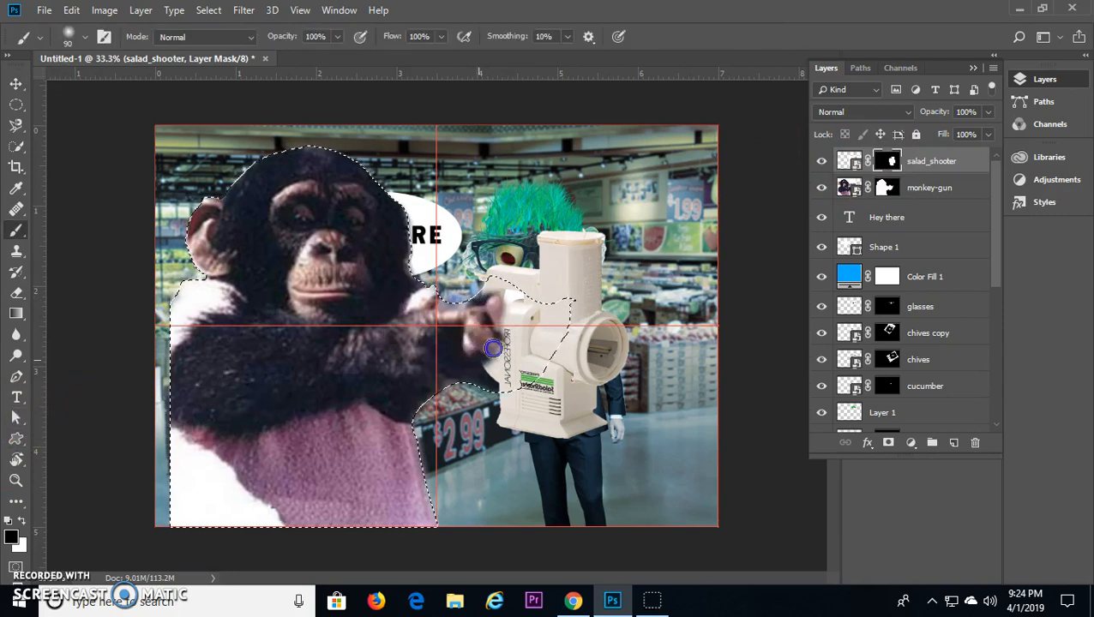
mouse_move(508, 297)
mouse_down()
mouse_move(486, 308)
mouse_move(476, 355)
mouse_move(488, 367)
mouse_up()
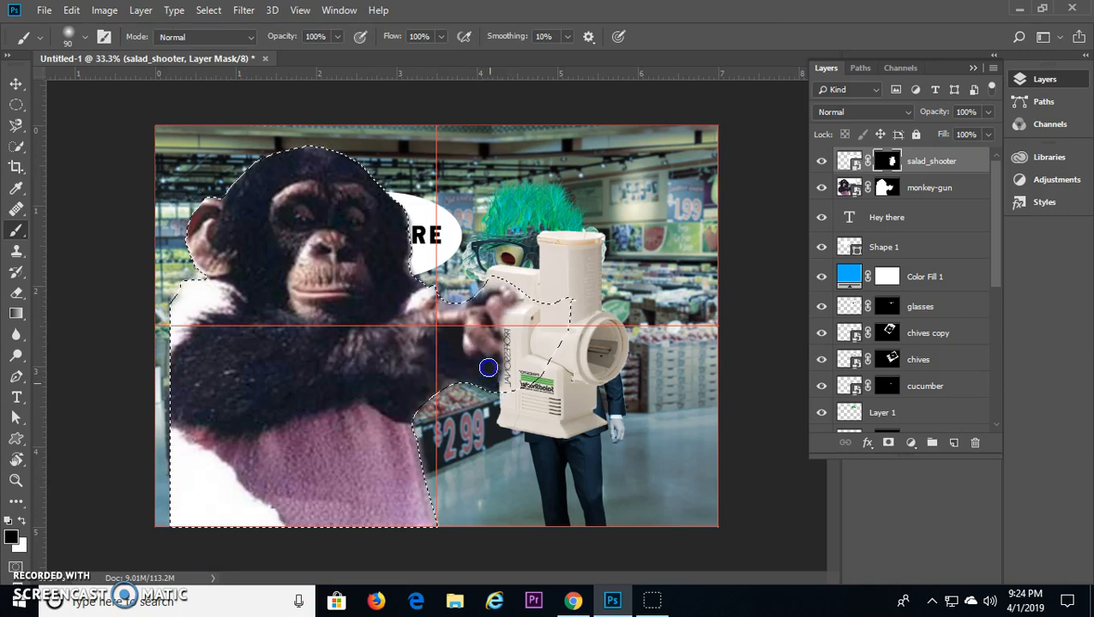
key(ctrl+d)
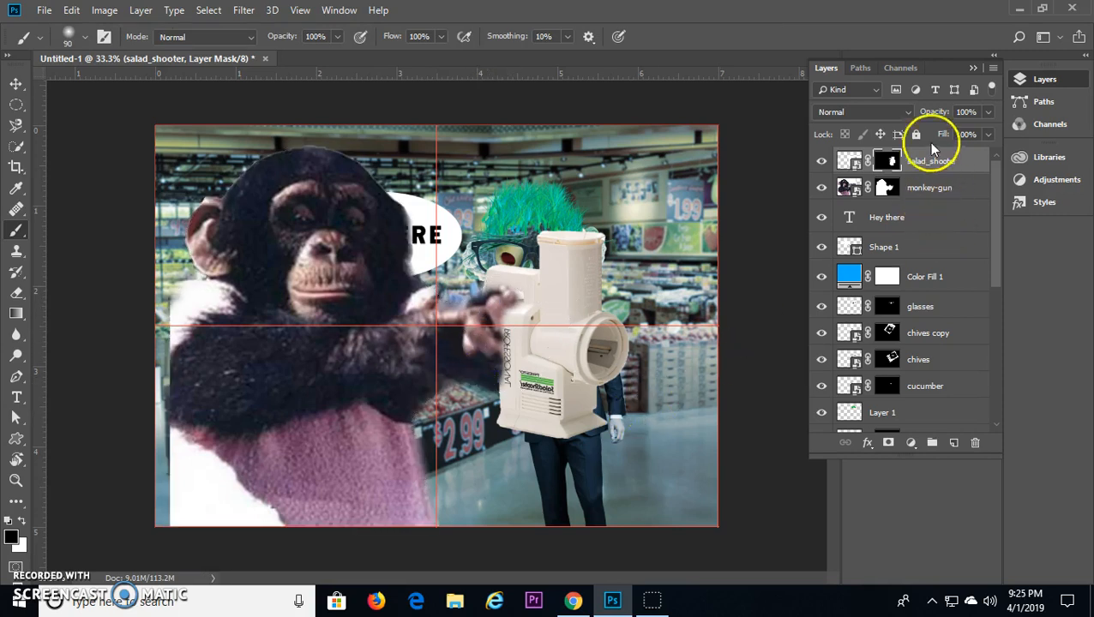
shift+click(845, 189)
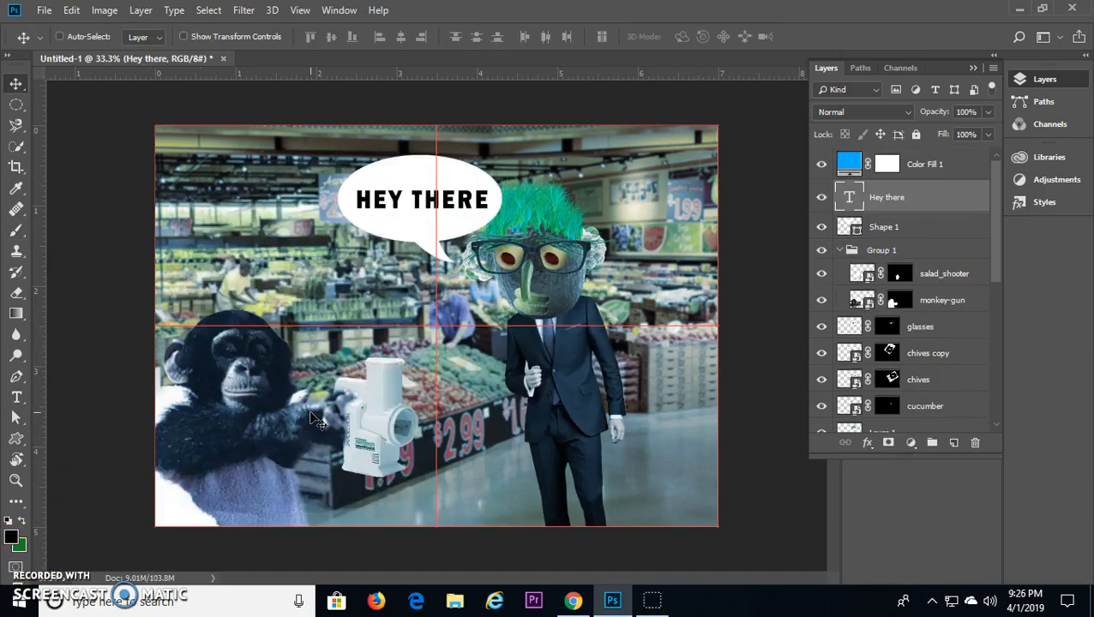
Step: Save a JPEG copy of the document named Salad in the blended folder
click(44, 10)
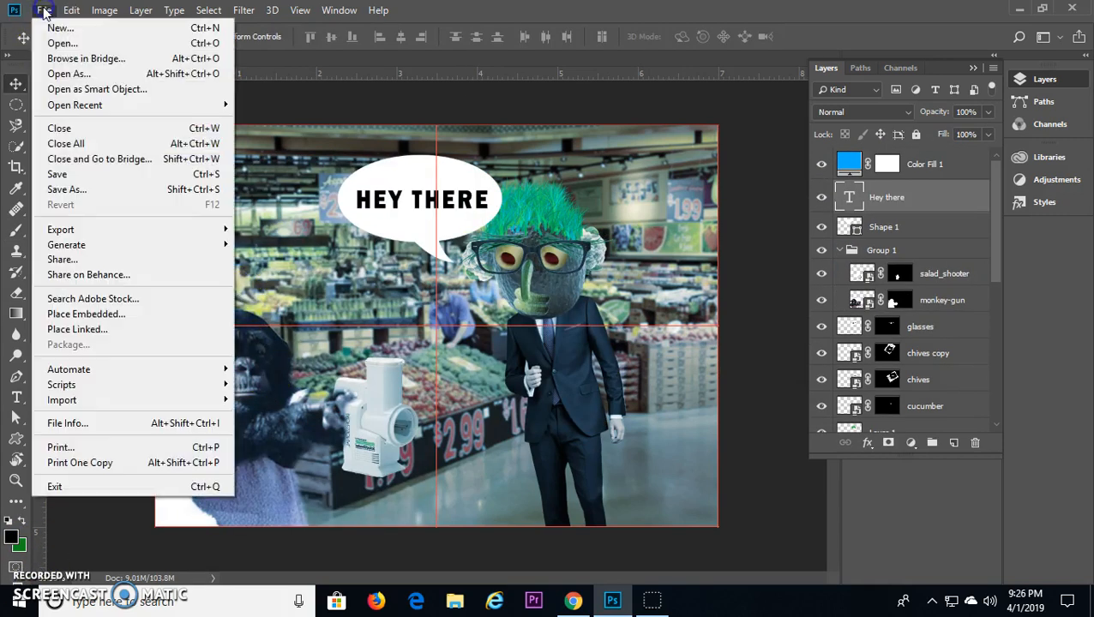
click(100, 190)
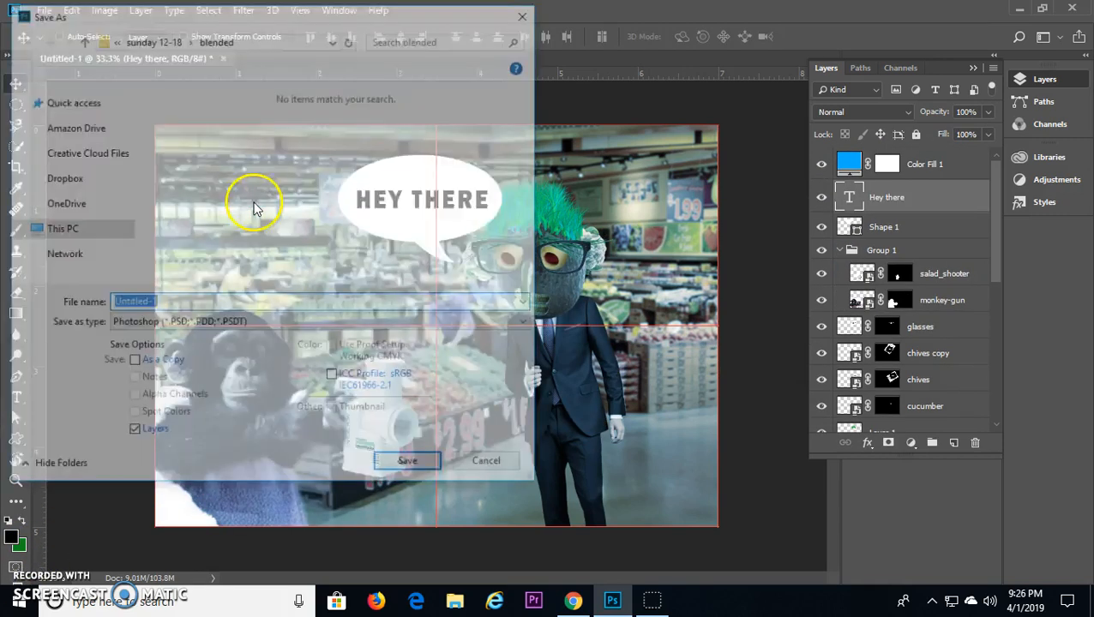
click(205, 323)
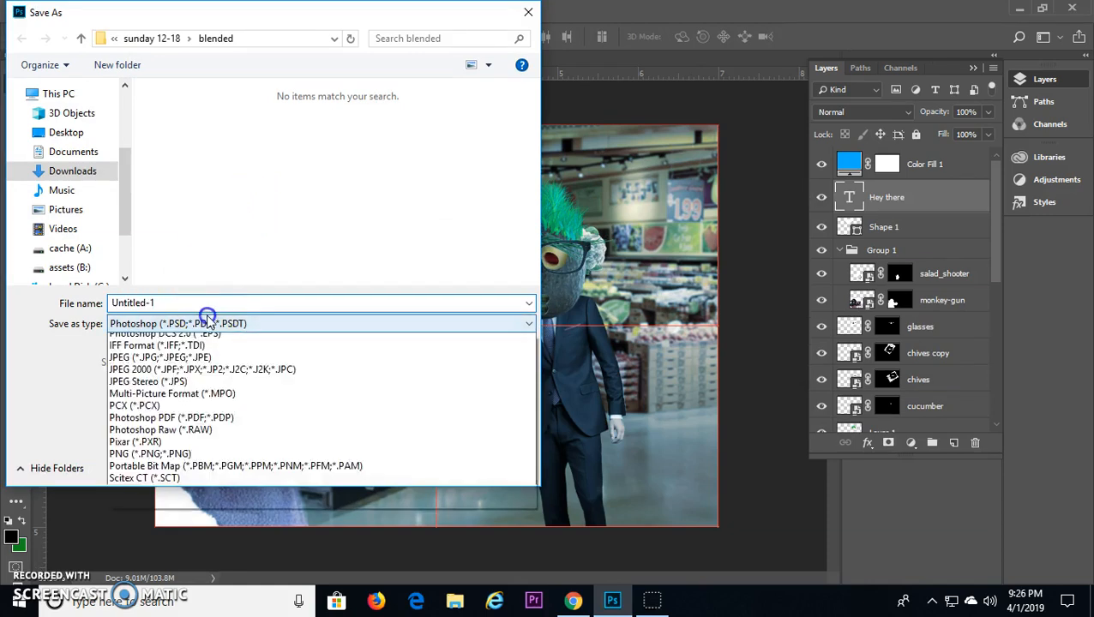
click(244, 450)
click(174, 304)
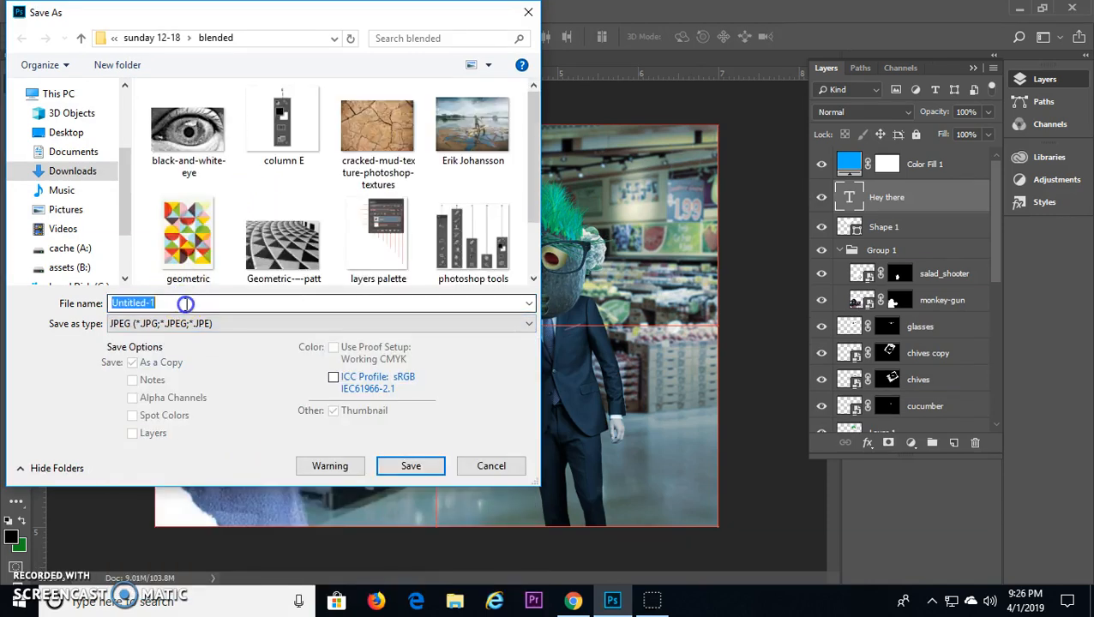
text(Salad)
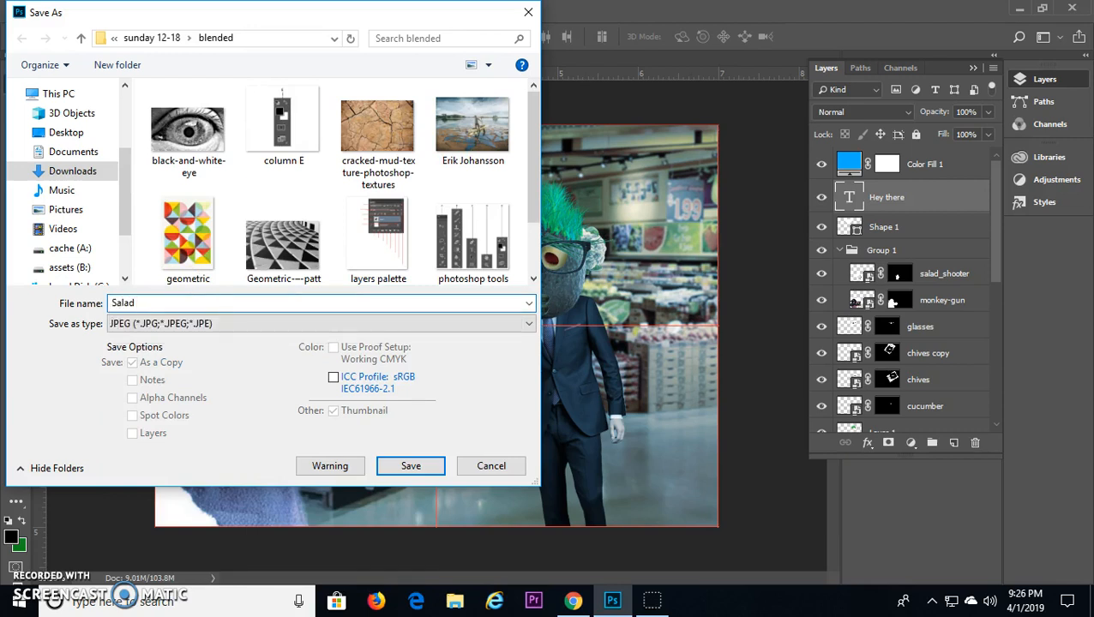